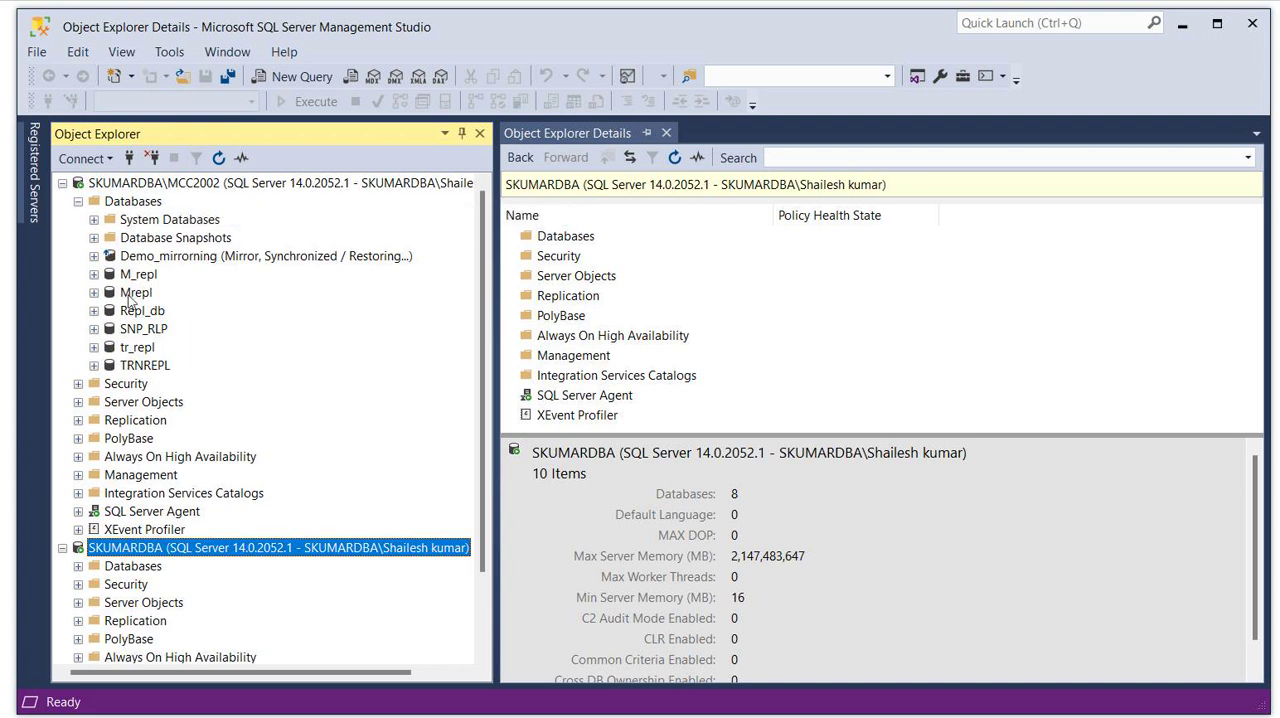
- Expand the second server's databases and launch the Database Mirroring Monitor for the principal Demo_mirrorning database
{"action": "left_click", "coordinate": [78, 566]}
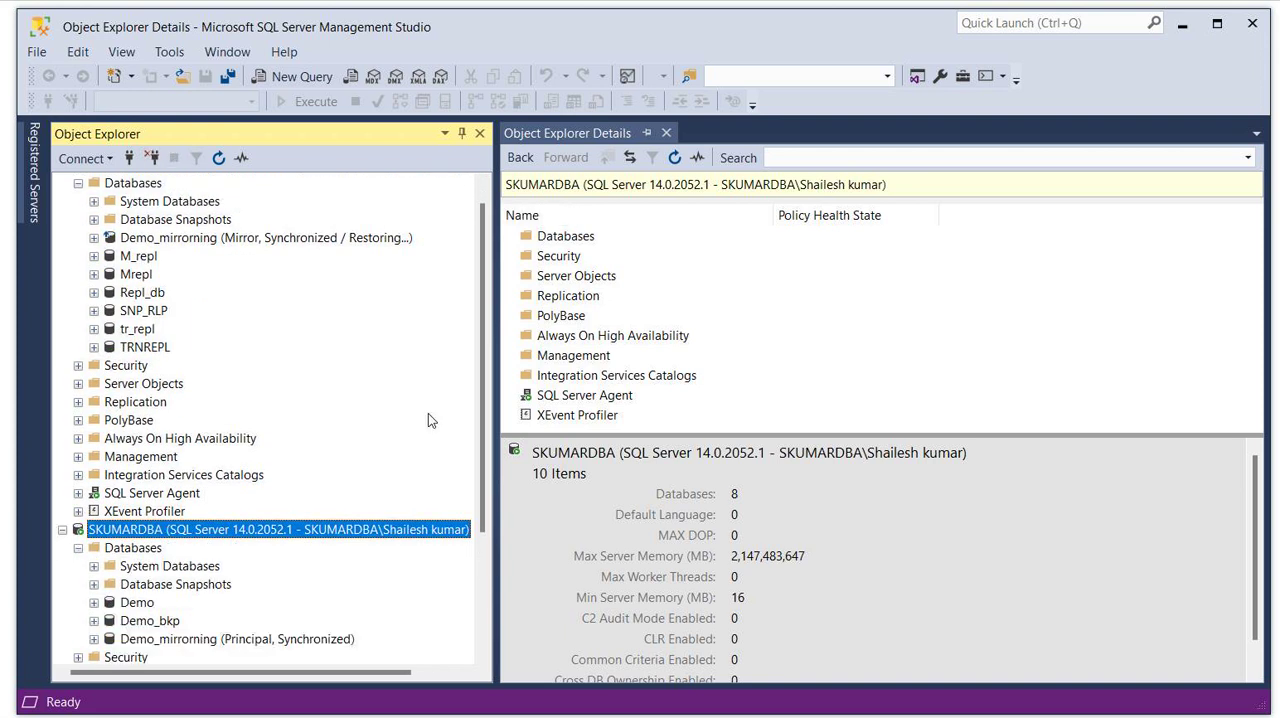
{"action": "left_click_drag", "start_coordinate": [478, 277], "coordinate": [481, 366]}
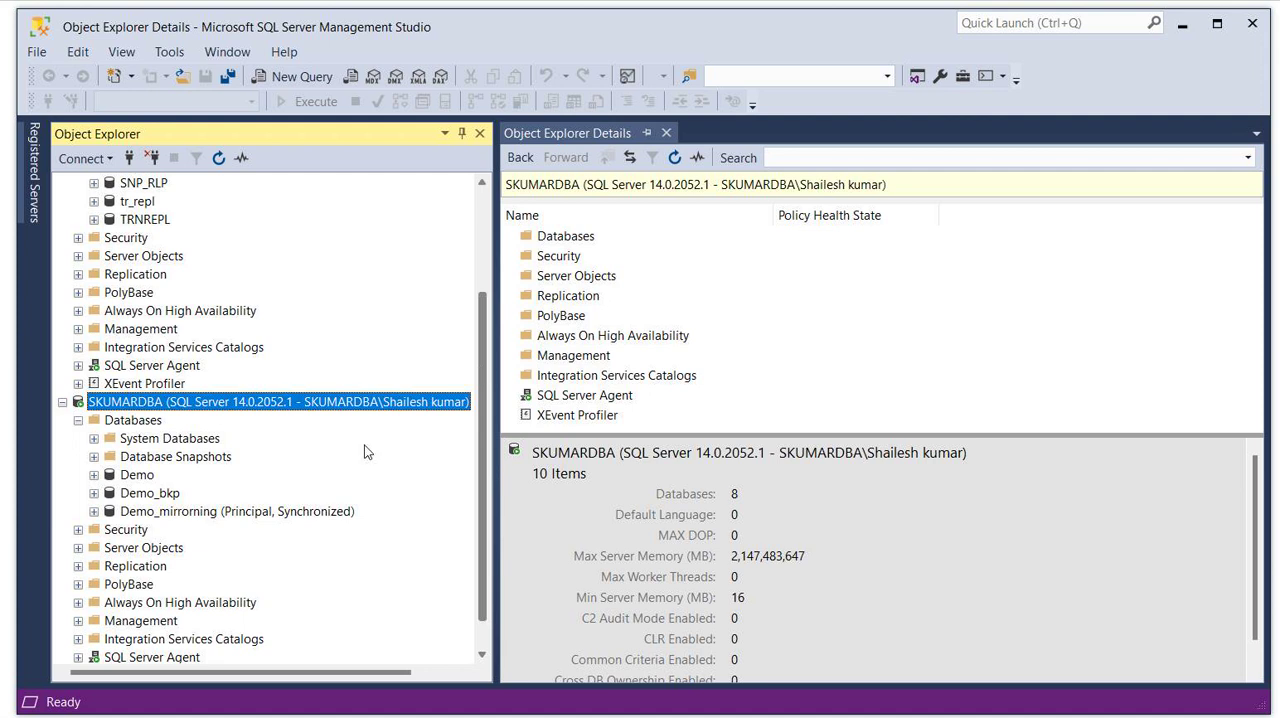
{"action": "left_click", "coordinate": [183, 512]}
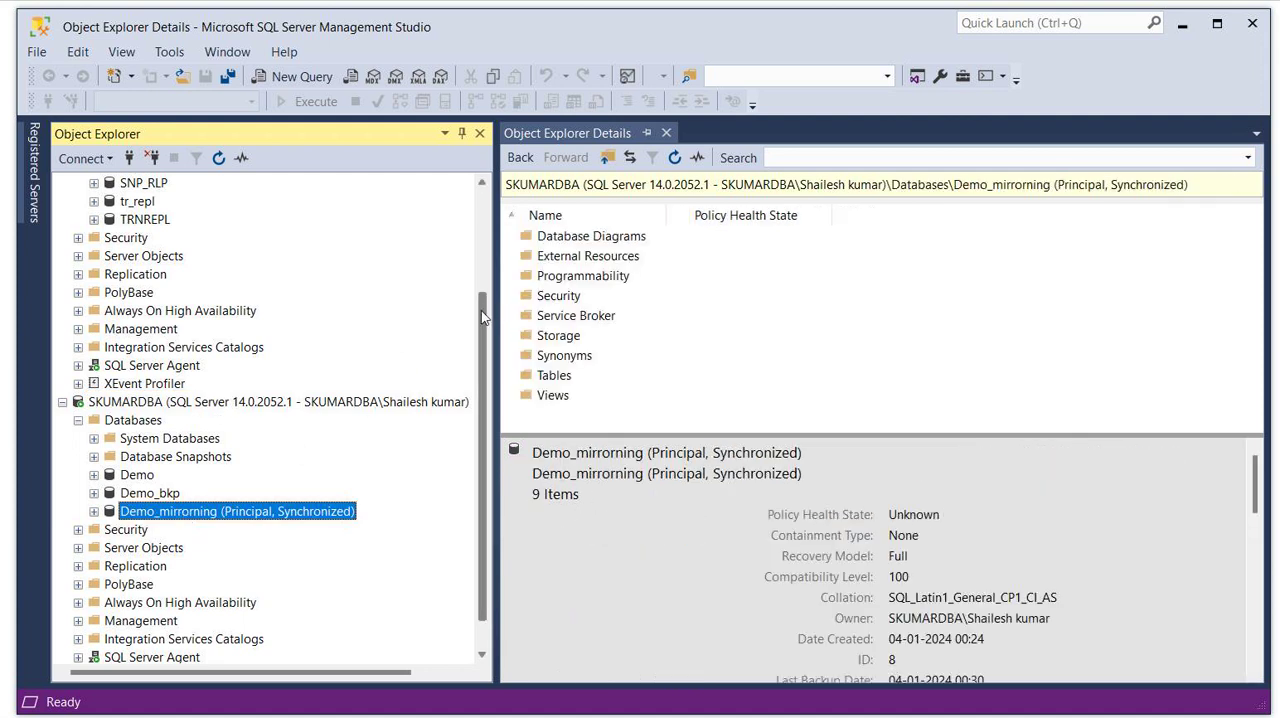
{"action": "left_click_drag", "start_coordinate": [481, 310], "coordinate": [490, 364]}
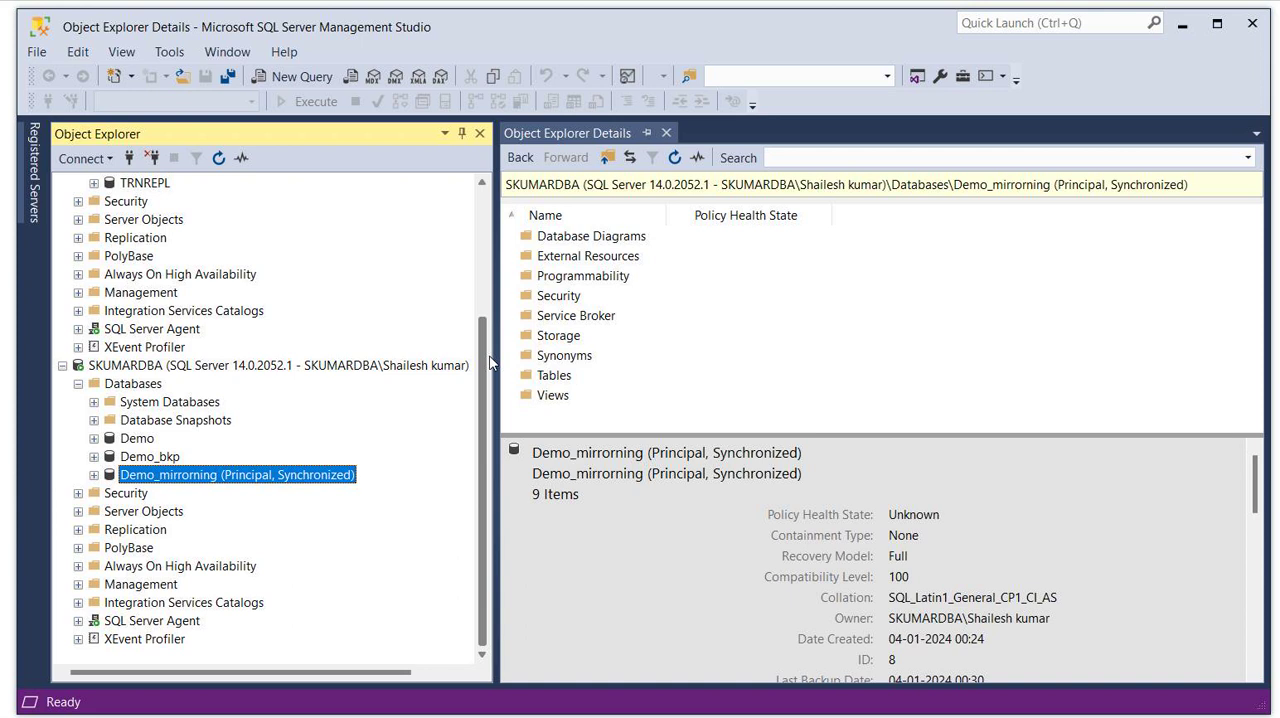
{"action": "right_click", "coordinate": [121, 478]}
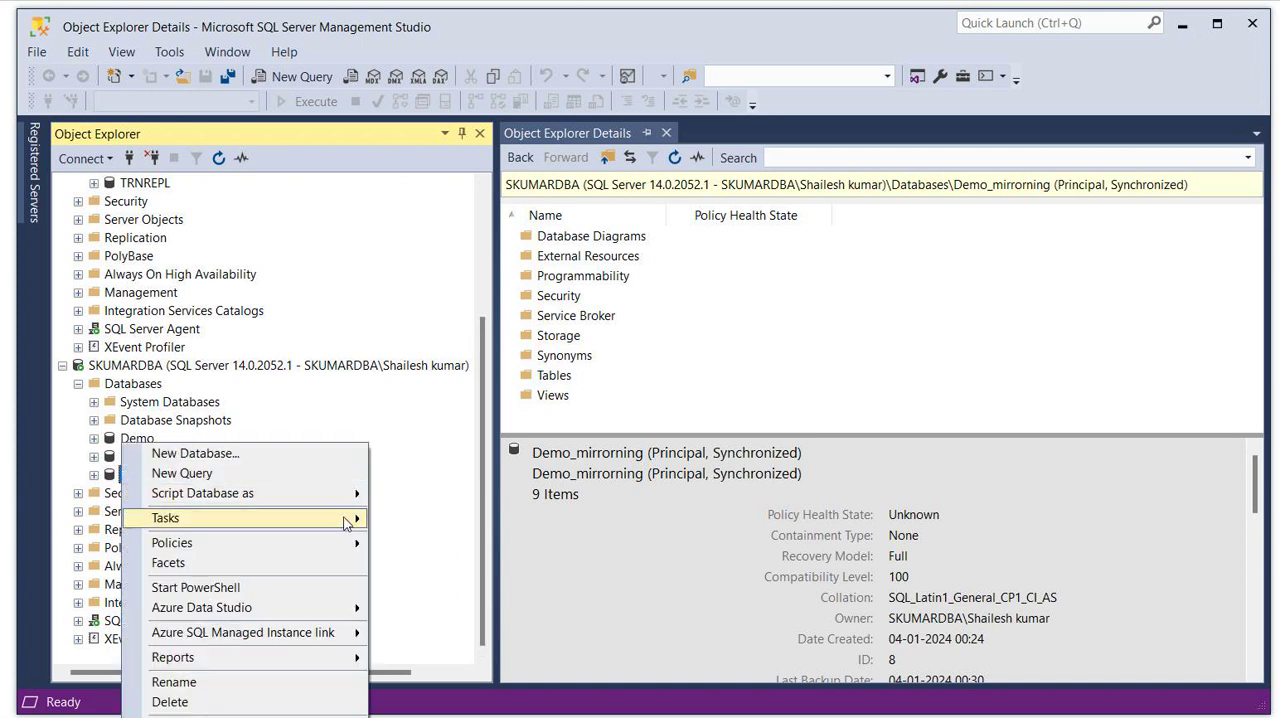
{"action": "mouse_move", "coordinate": [346, 525]}
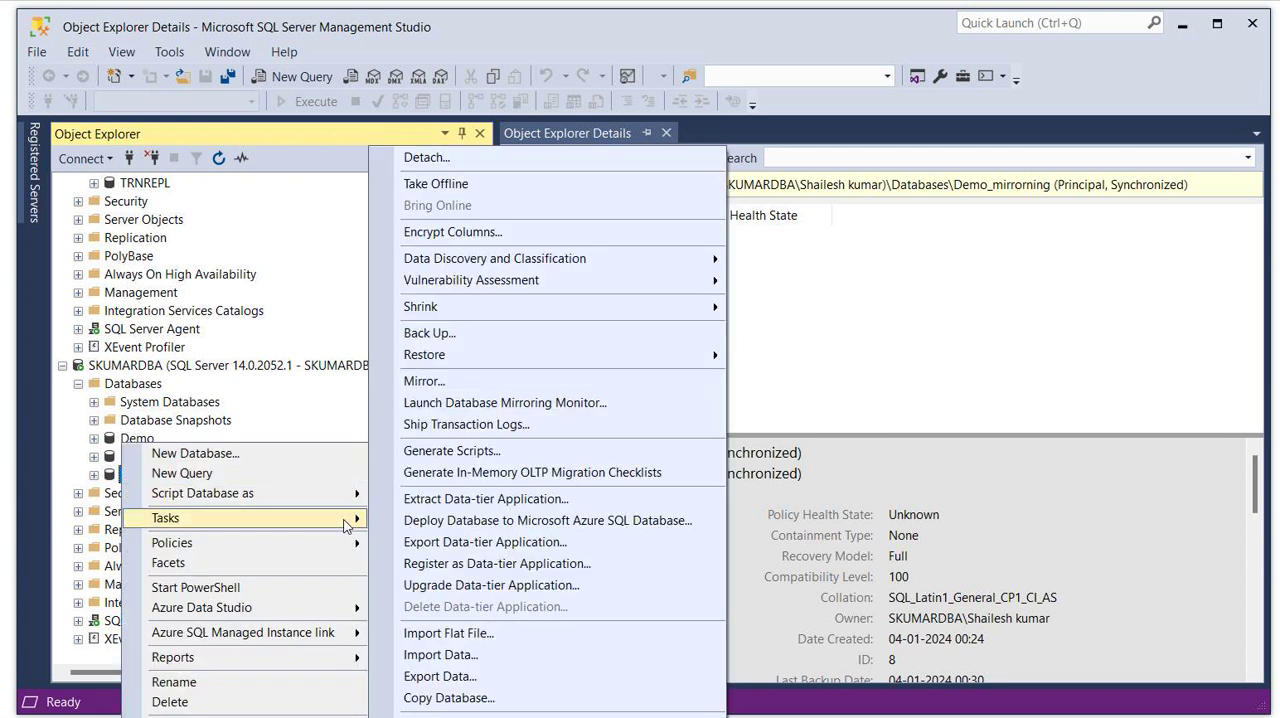
{"action": "left_click", "coordinate": [520, 405]}
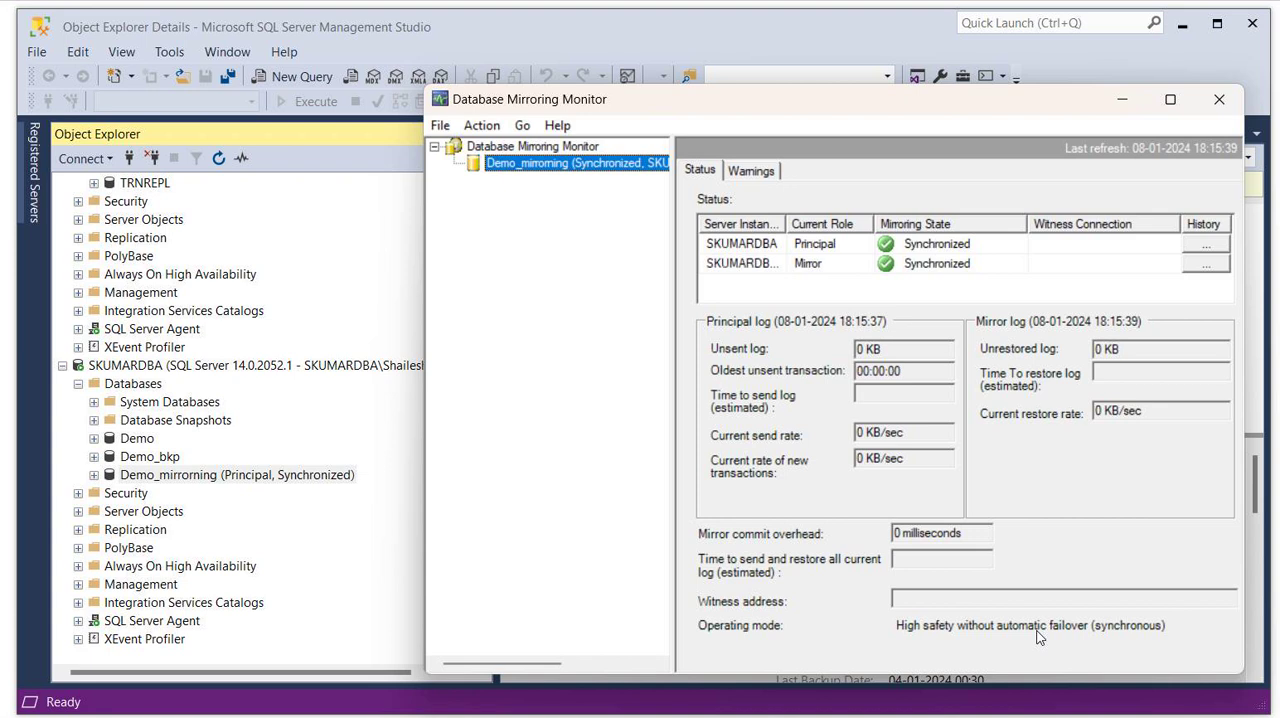
- Review the monitor's warning thresholds and mirroring status, and compare them with the principal and mirror Demo_mirrorning databases in the server tree
{"action": "left_click", "coordinate": [750, 172]}
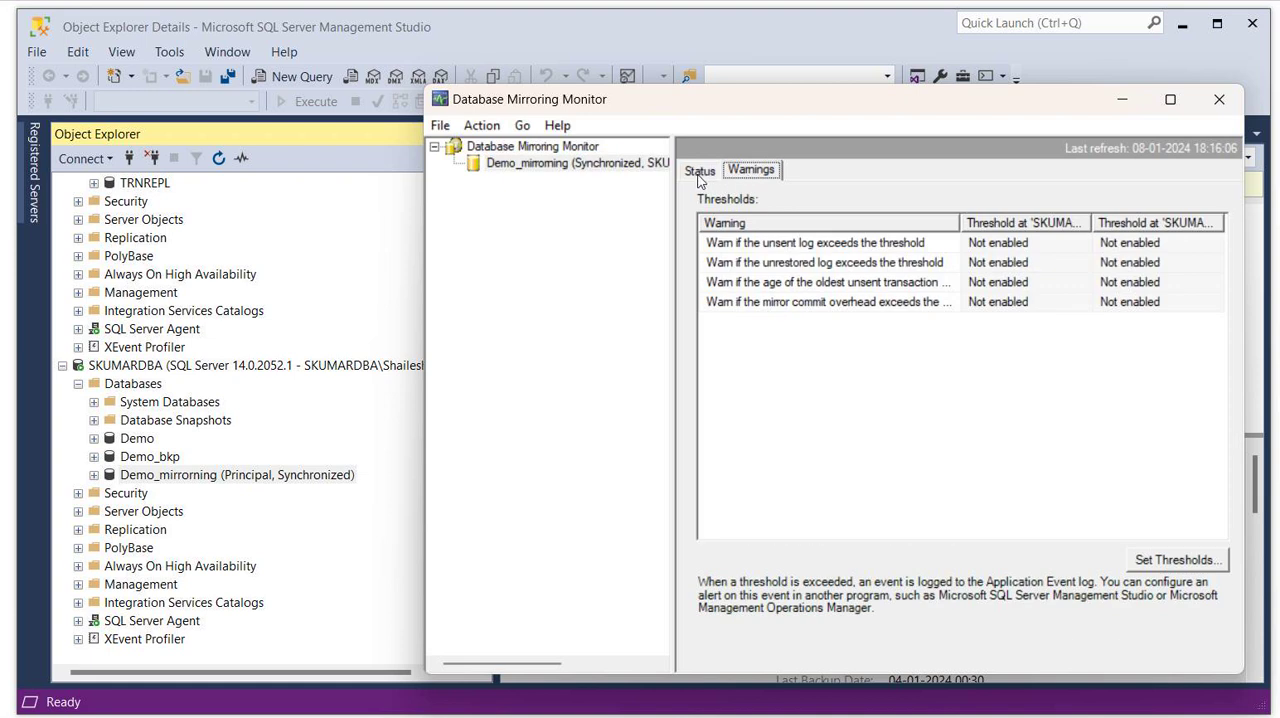
{"action": "left_click", "coordinate": [700, 172]}
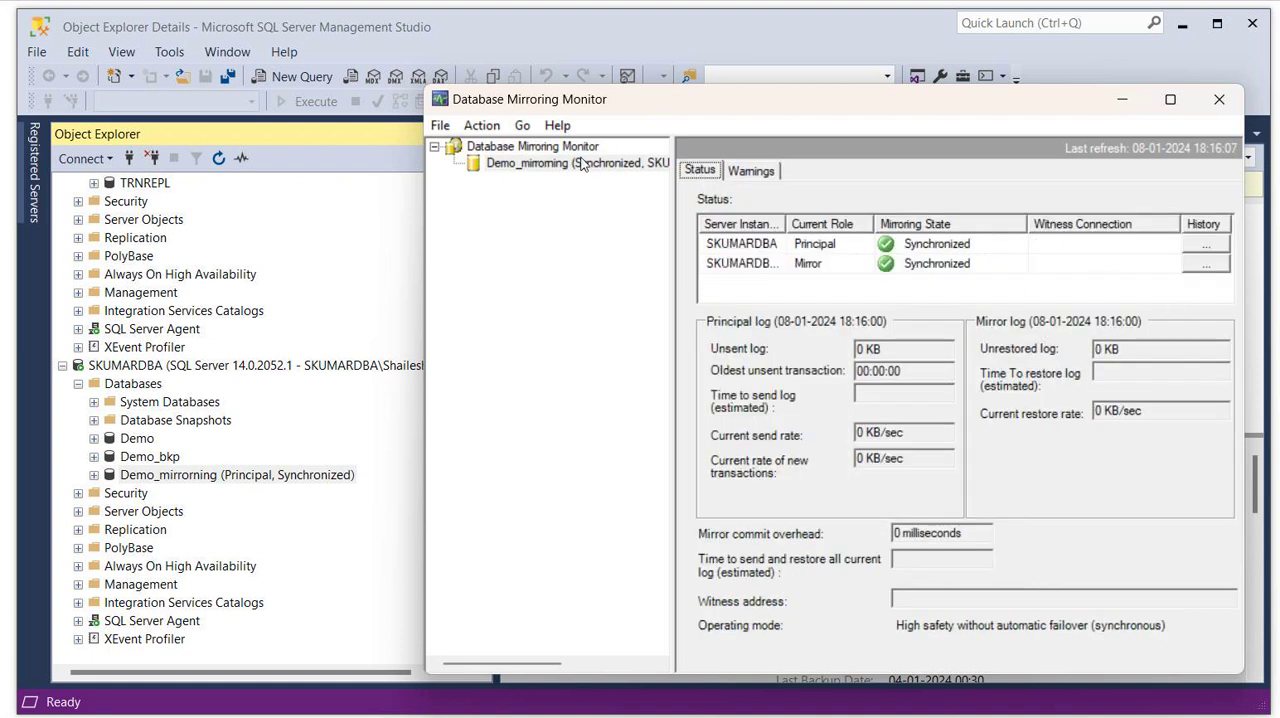
{"action": "left_click_drag", "start_coordinate": [675, 103], "coordinate": [771, 115]}
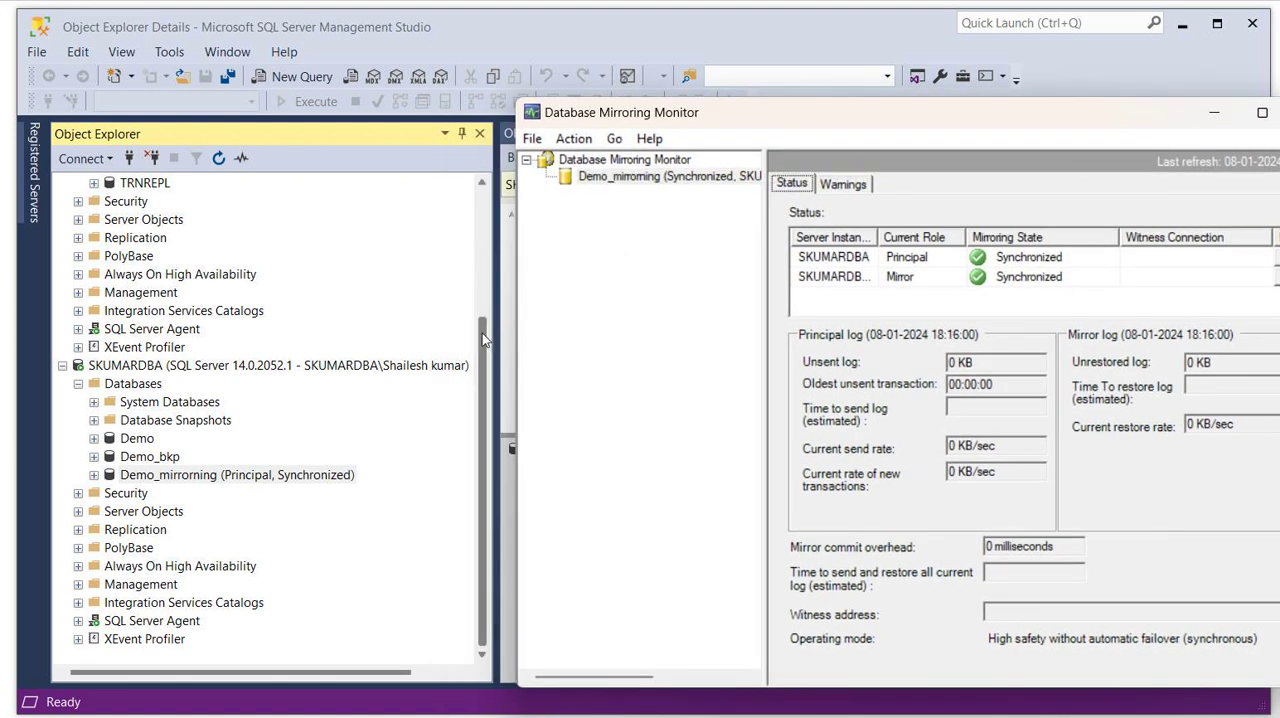
{"action": "left_click_drag", "start_coordinate": [482, 333], "coordinate": [481, 243]}
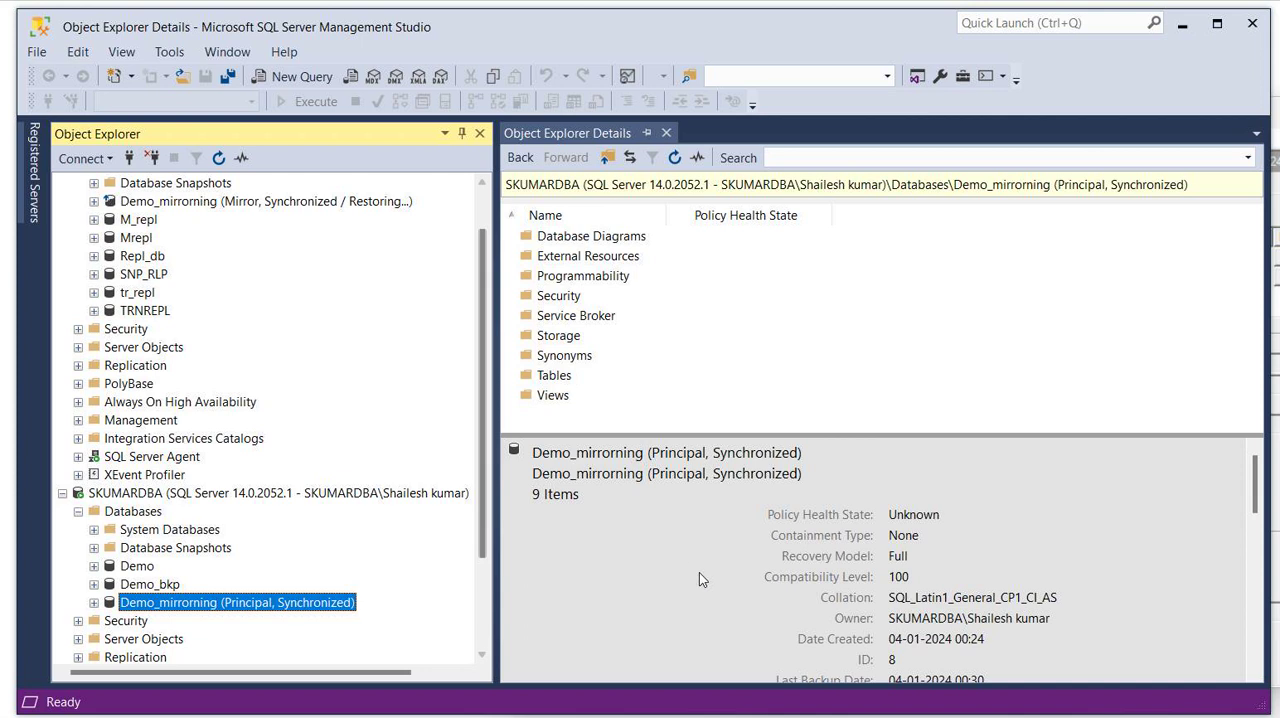
{"action": "left_click", "coordinate": [815, 716]}
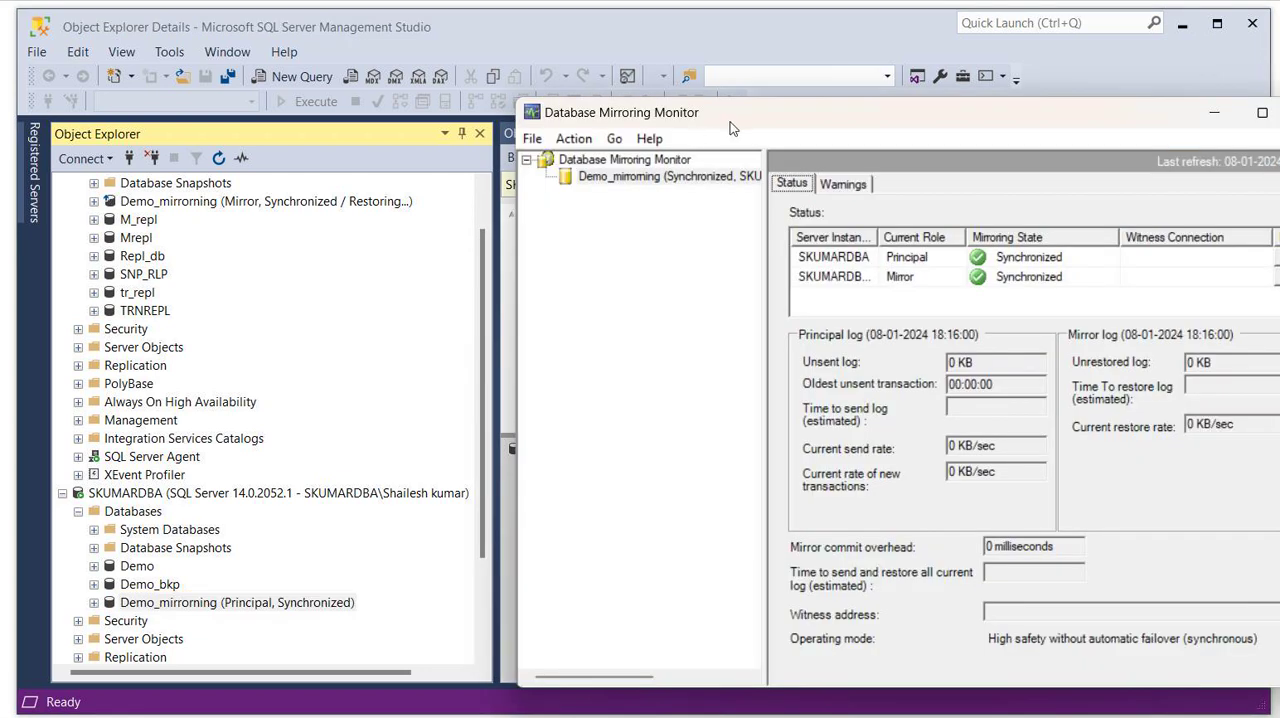
{"action": "left_click_drag", "start_coordinate": [729, 123], "coordinate": [649, 129]}
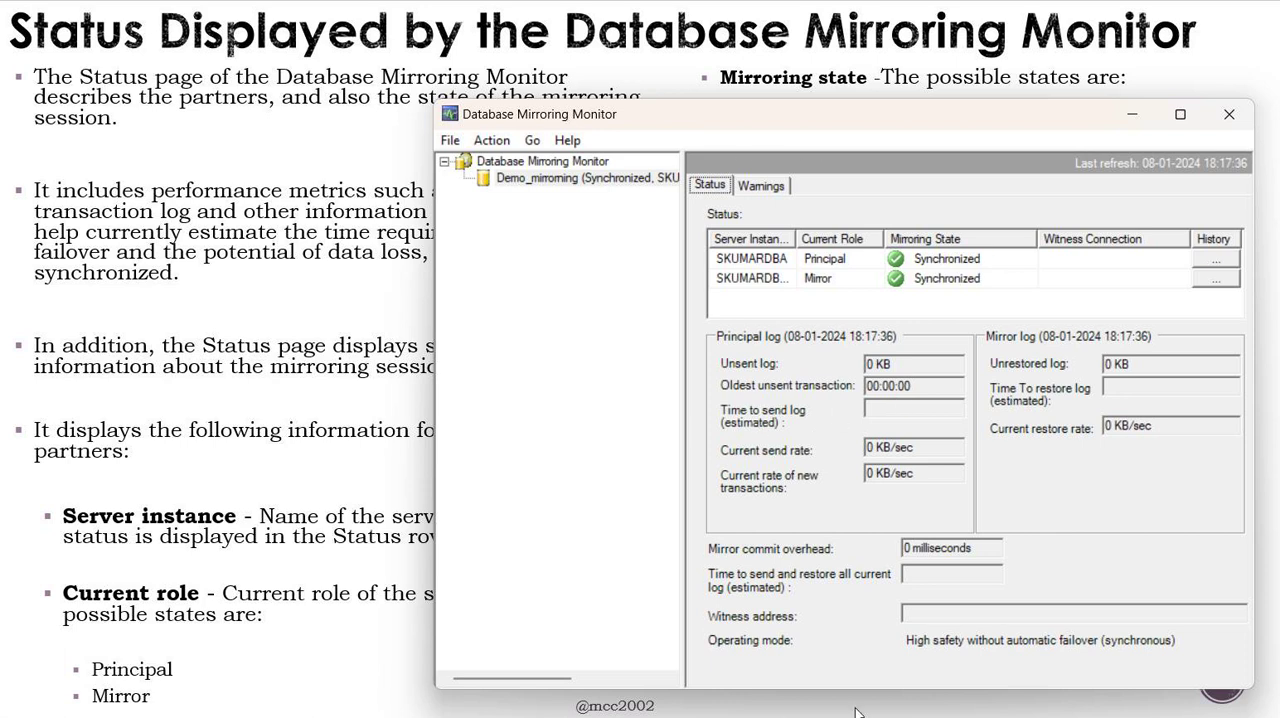
- Open a new query on the principal Demo_mirrorning database and paste in the #TempPersonTable script from the text notes
{"action": "mouse_move", "coordinate": [860, 714]}
{"action": "left_click", "coordinate": [818, 665]}
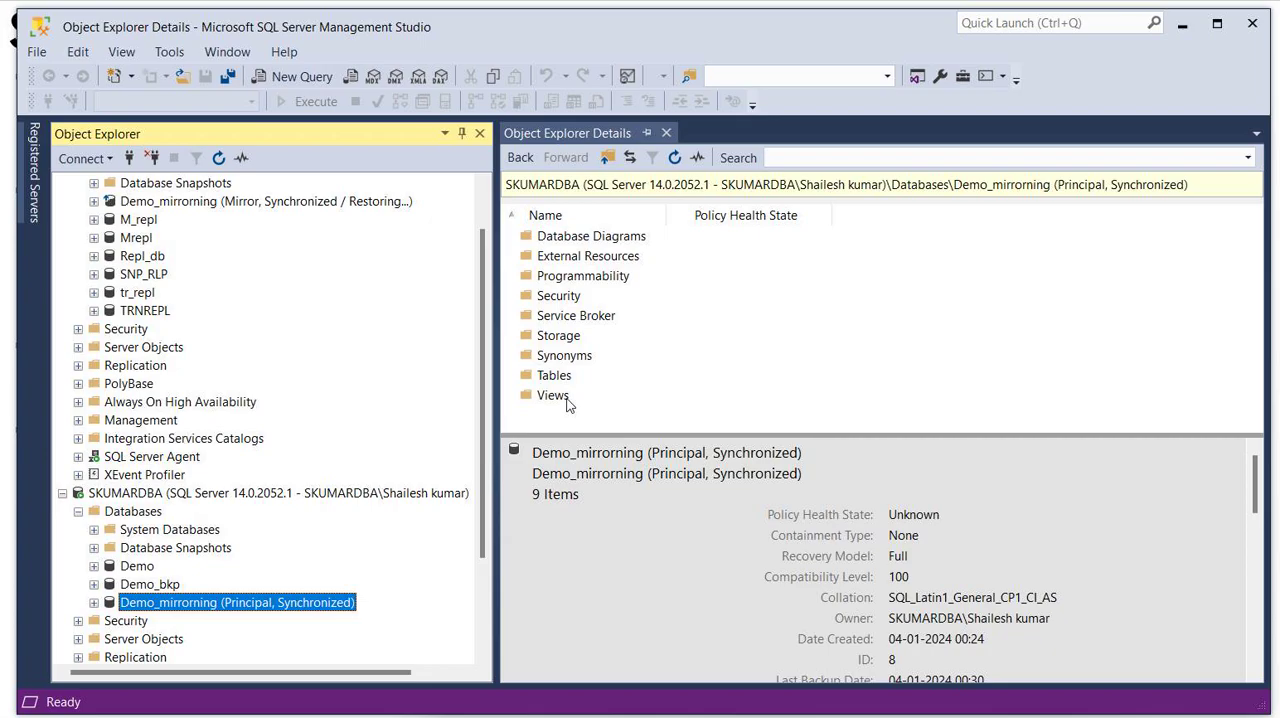
{"action": "left_click", "coordinate": [306, 72]}
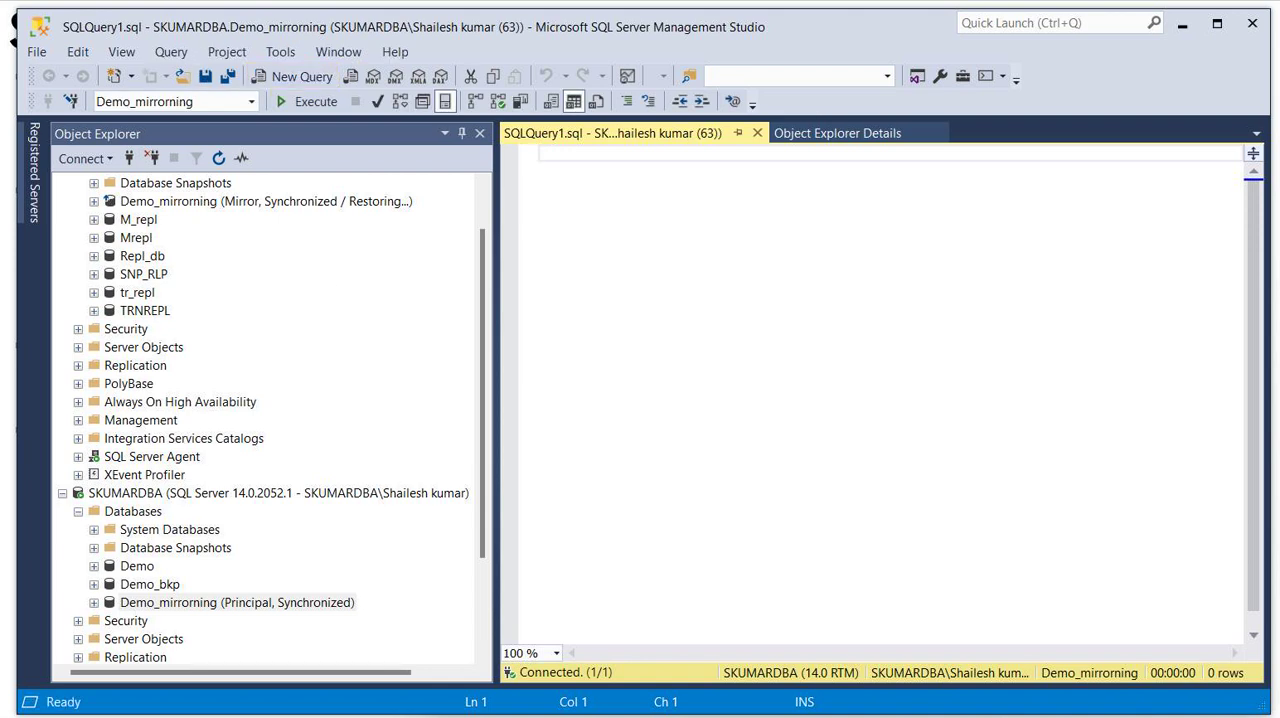
{"action": "key", "text": "alt+Tab"}
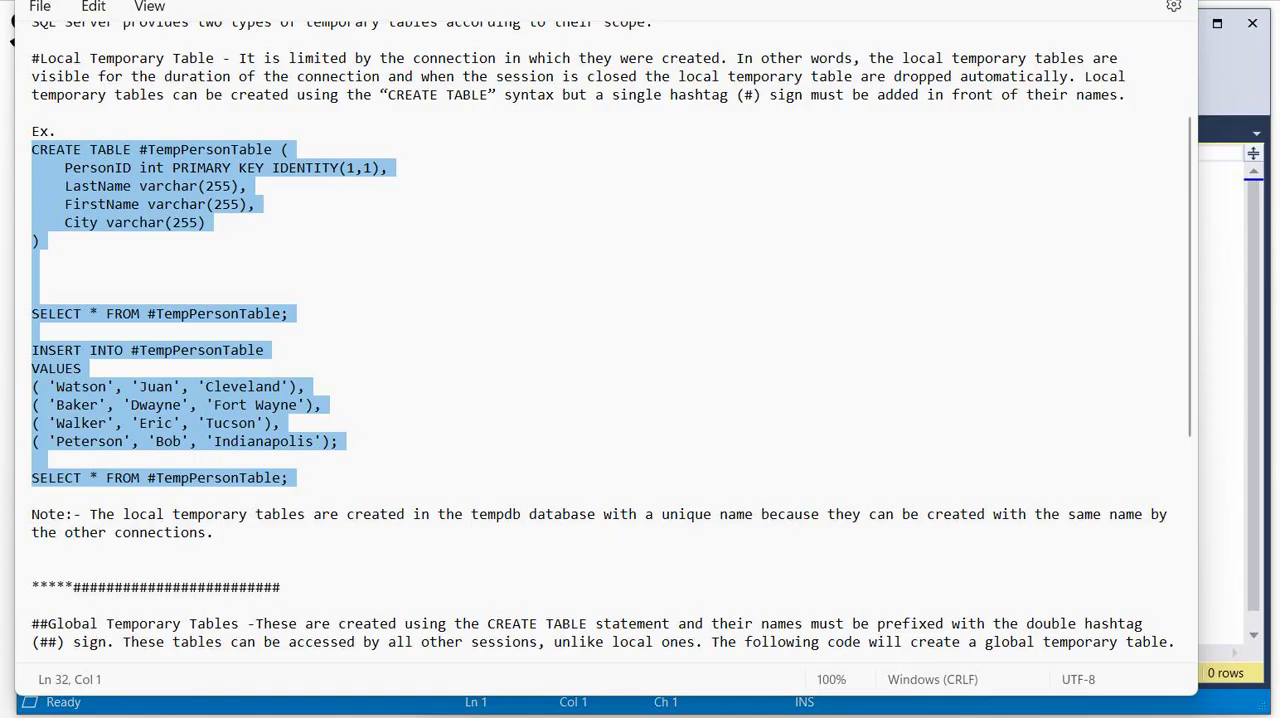
{"action": "key", "text": "alt+Tab"}
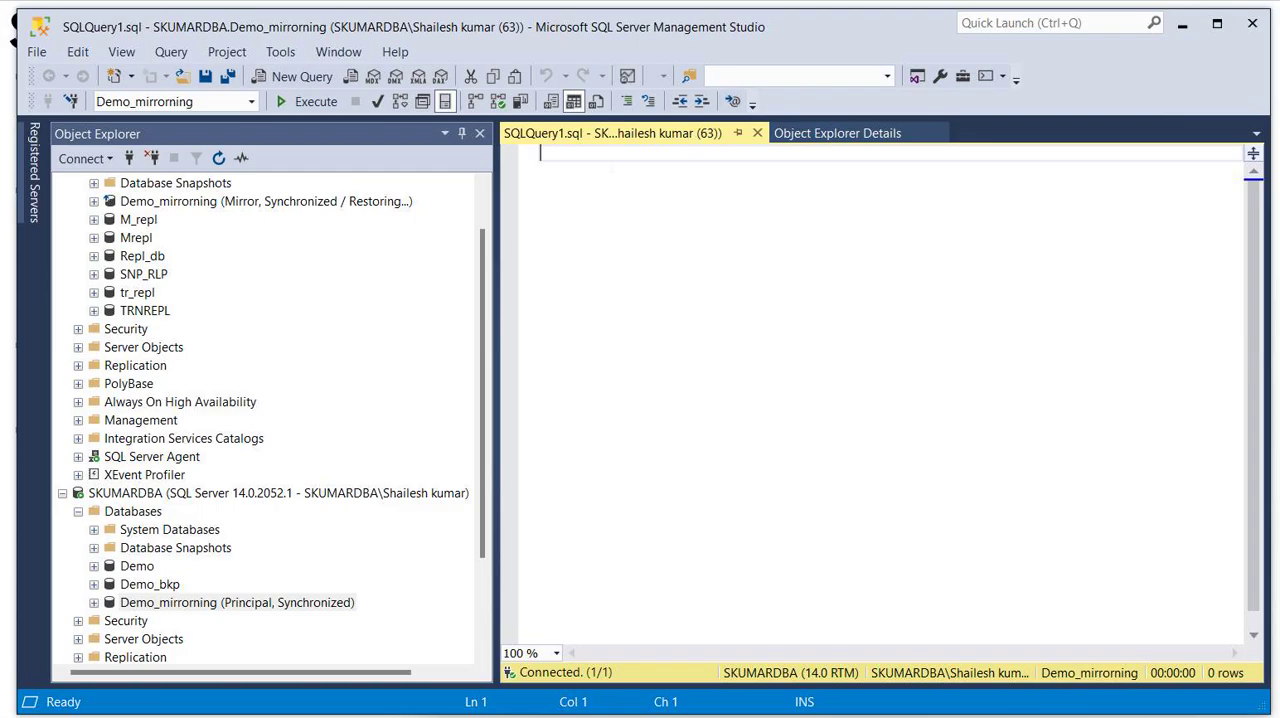
{"action": "right_click", "coordinate": [611, 165]}
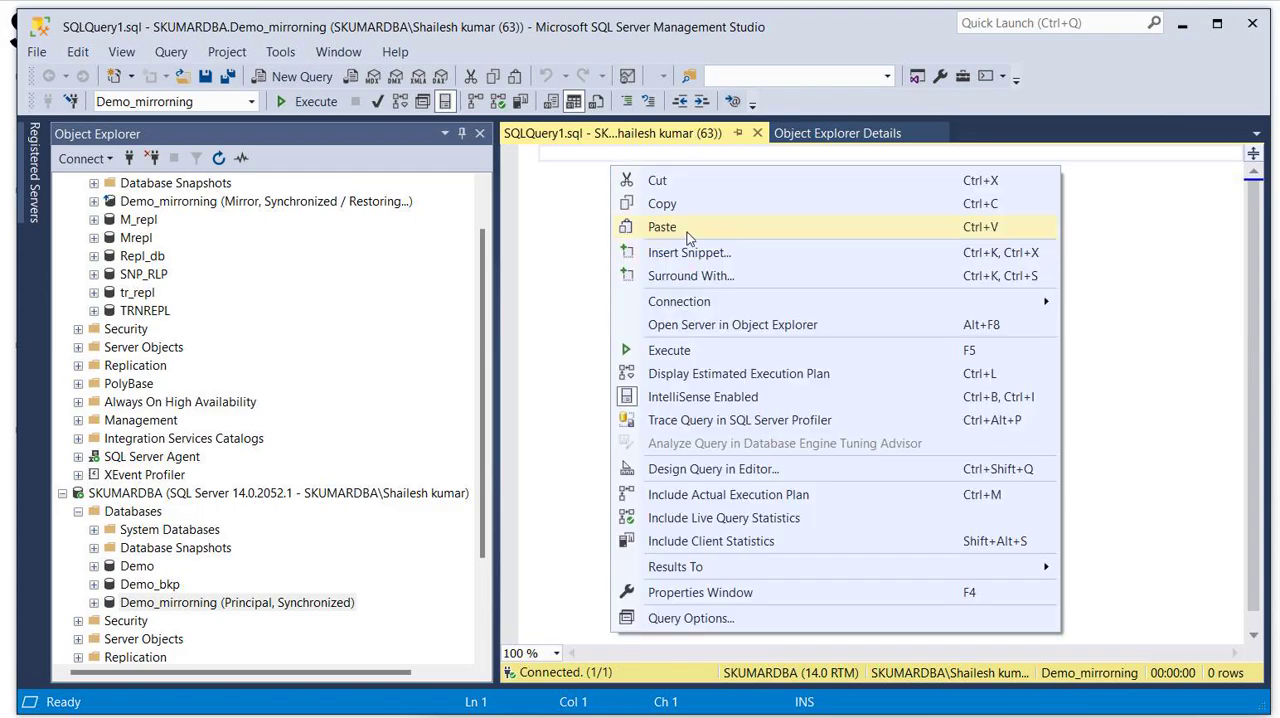
{"action": "left_click", "coordinate": [687, 232]}
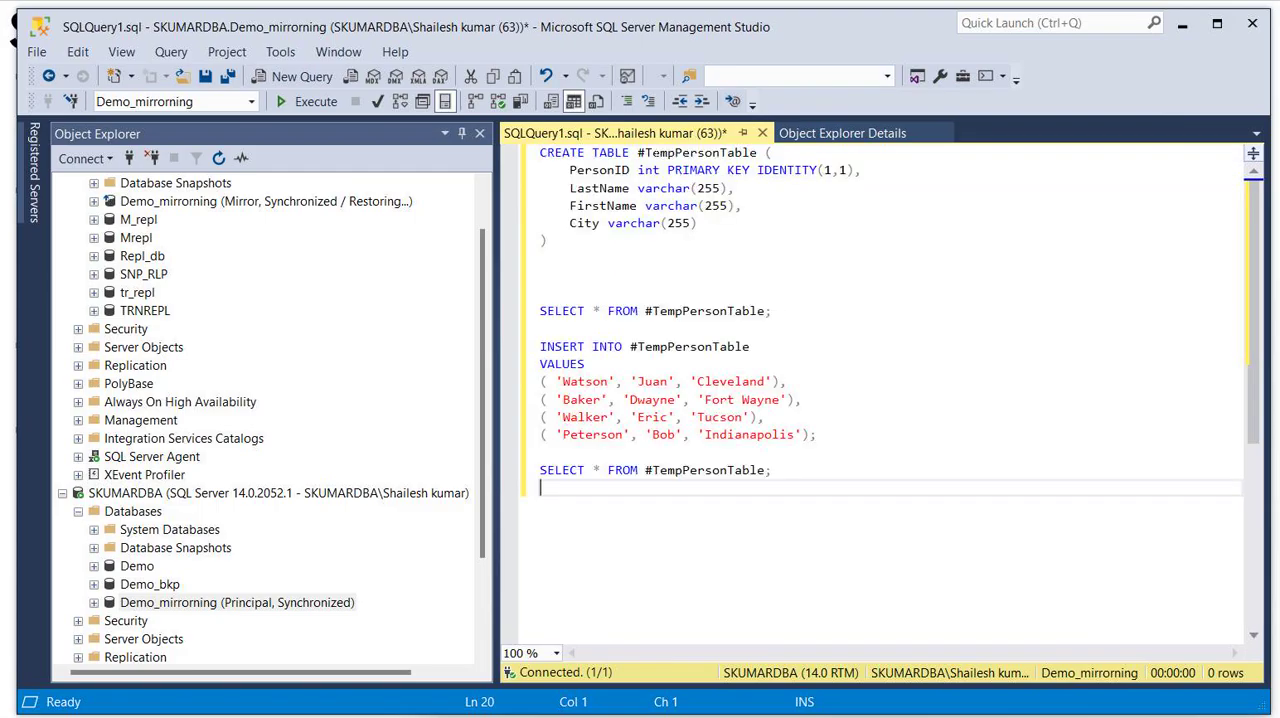
- Rename the table in the CREATE TABLE statement to #info
{"action": "left_click", "coordinate": [645, 153]}
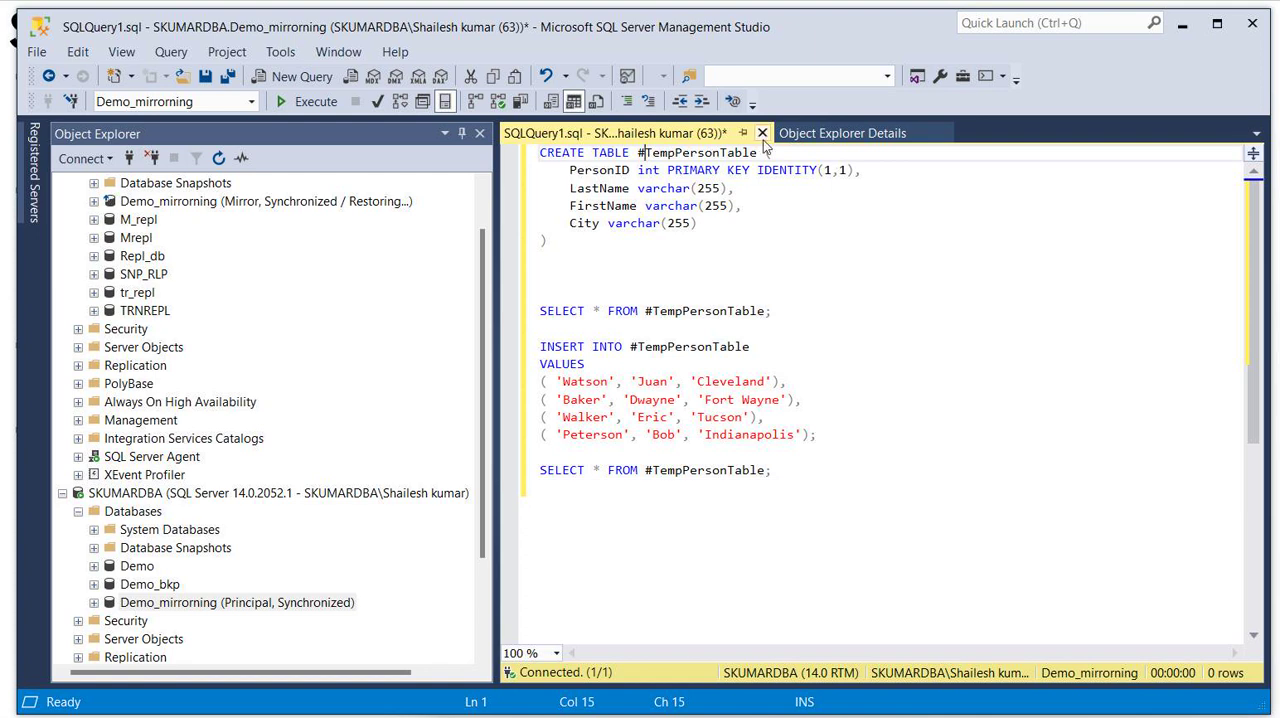
{"action": "left_click_drag", "start_coordinate": [721, 153], "coordinate": [646, 153]}
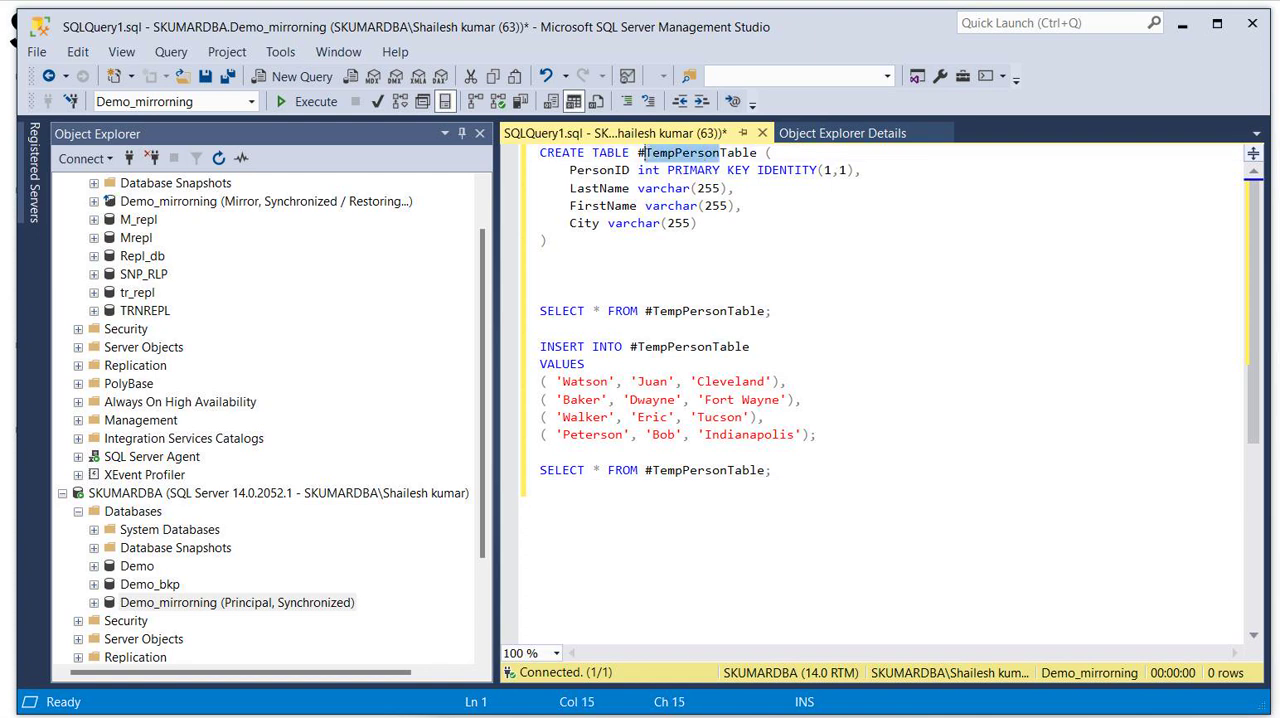
{"action": "key", "text": "Delete"}
{"action": "key", "text": "Delete"}
{"action": "key", "text": "Delete"}
{"action": "key", "text": "Delete"}
{"action": "key", "text": "Delete"}
{"action": "key", "text": "Delete"}
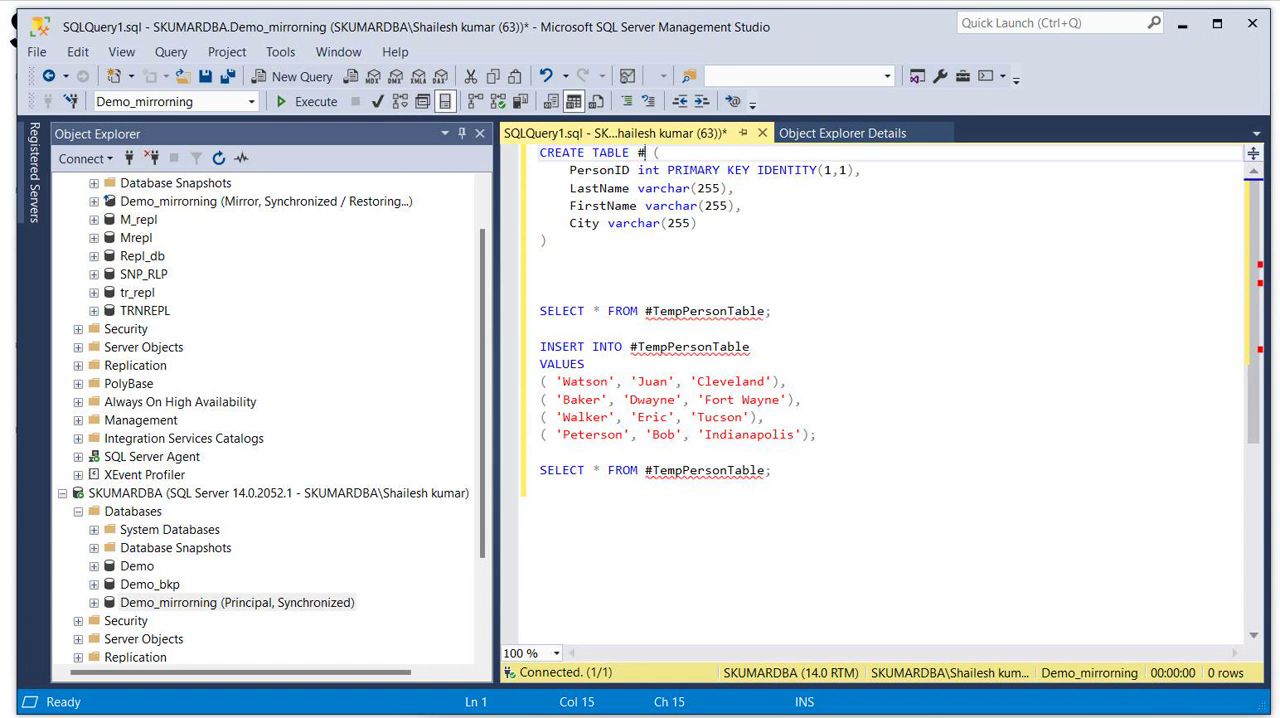
{"action": "type", "text": "nfo"}
- Replace #TempPersonTable with info in both SELECT statements and in the INSERT INTO statement
{"action": "left_click_drag", "start_coordinate": [645, 311], "coordinate": [768, 313]}
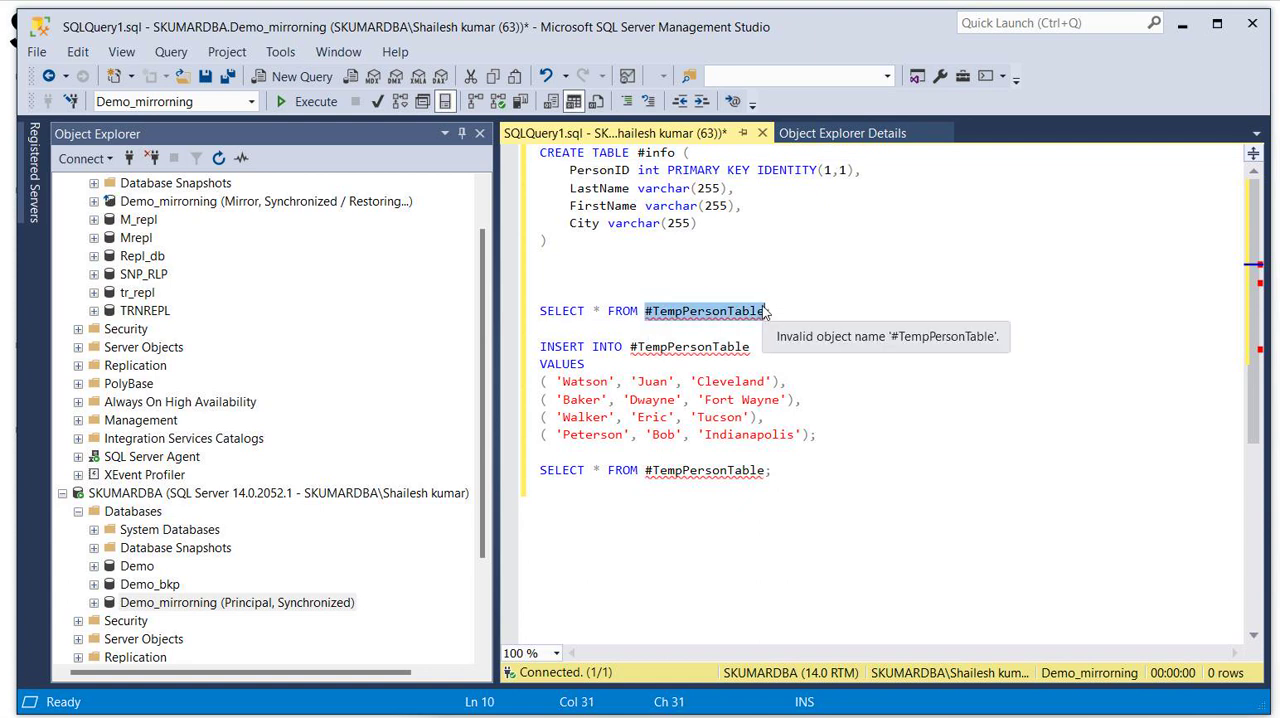
{"action": "type", "text": "in"}
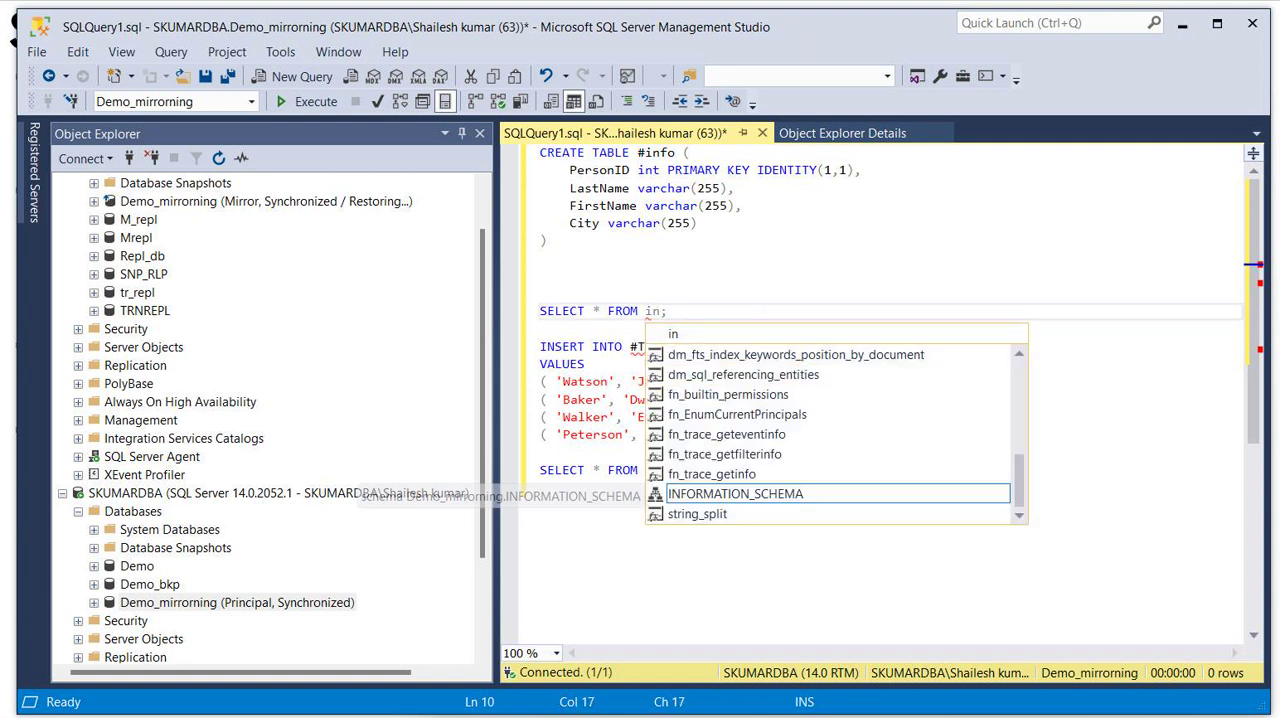
{"action": "type", "text": "fo"}
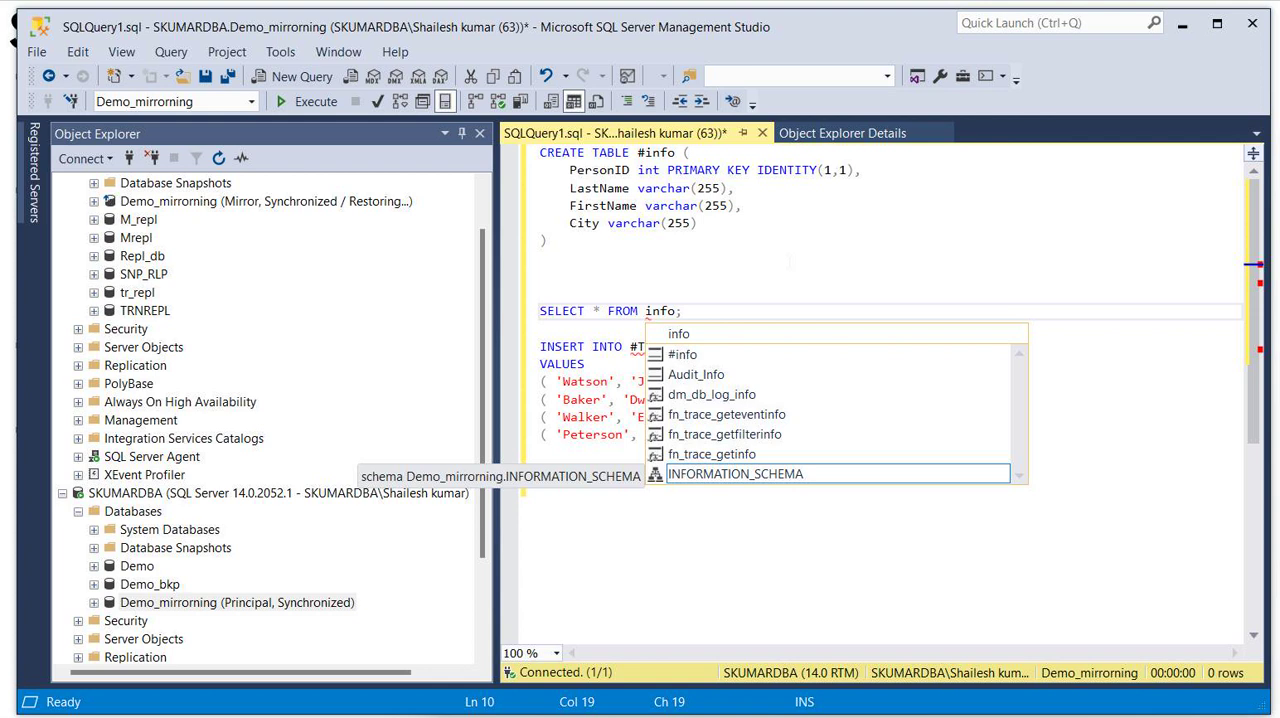
{"action": "left_click", "coordinate": [789, 261]}
{"action": "left_click_drag", "start_coordinate": [629, 346], "coordinate": [750, 352]}
{"action": "type", "text": "info"}
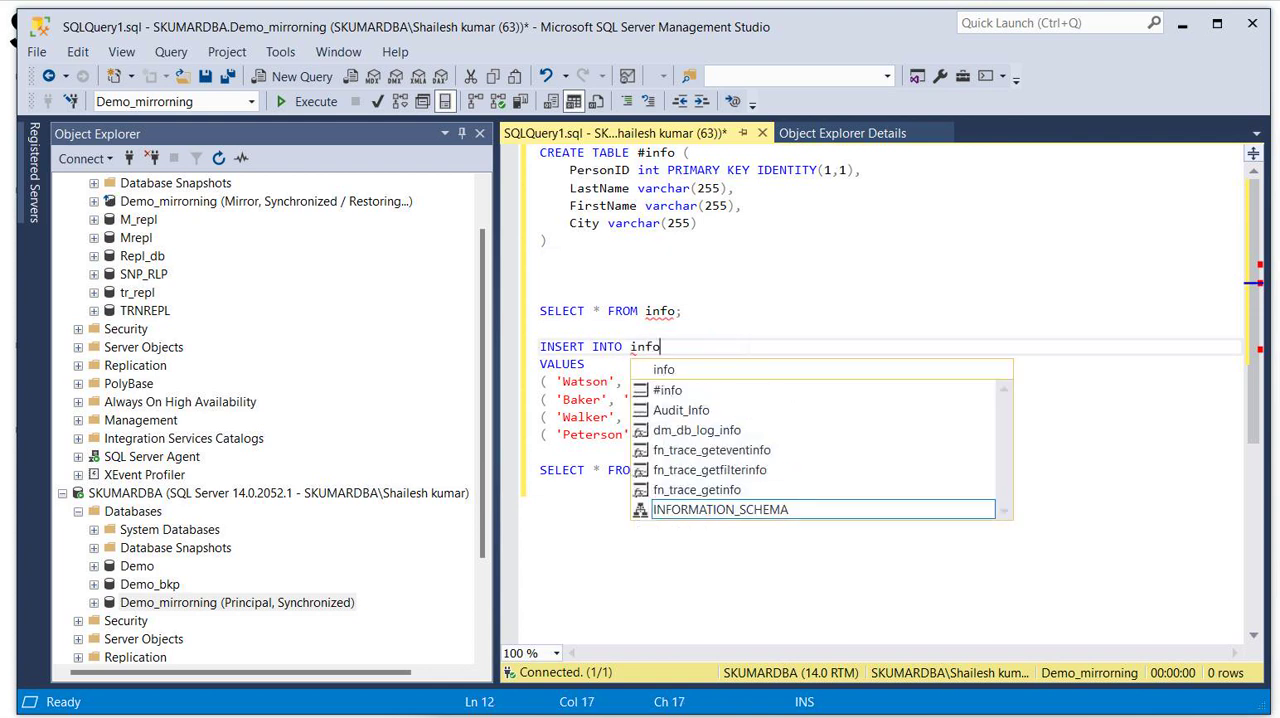
{"action": "left_click", "coordinate": [756, 330]}
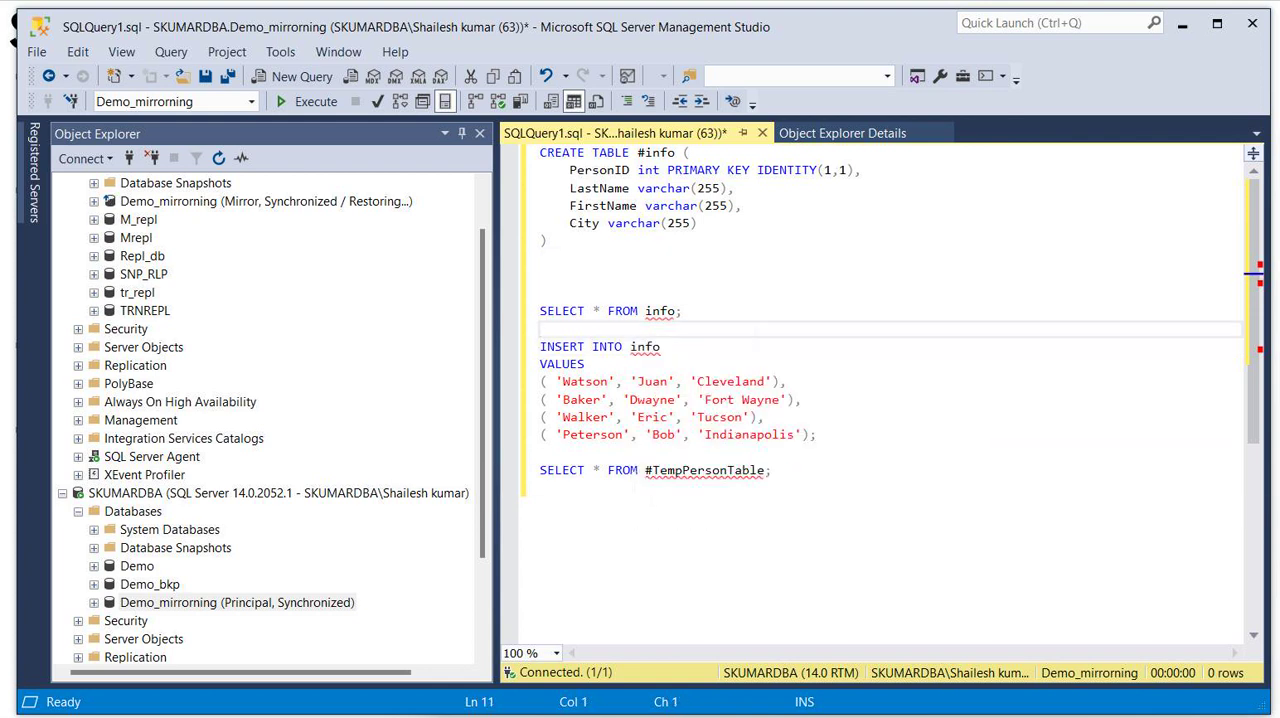
{"action": "left_click_drag", "start_coordinate": [645, 470], "coordinate": [771, 470]}
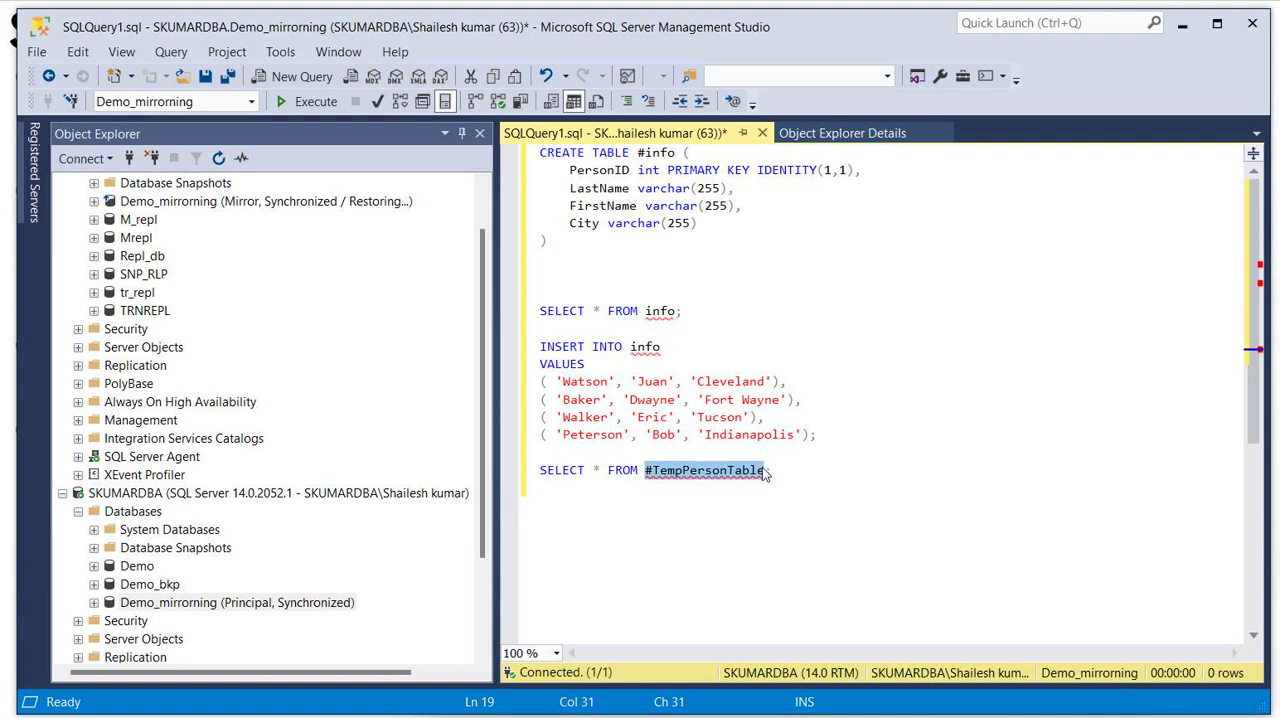
{"action": "type", "text": "info"}
{"action": "left_click", "coordinate": [819, 311]}
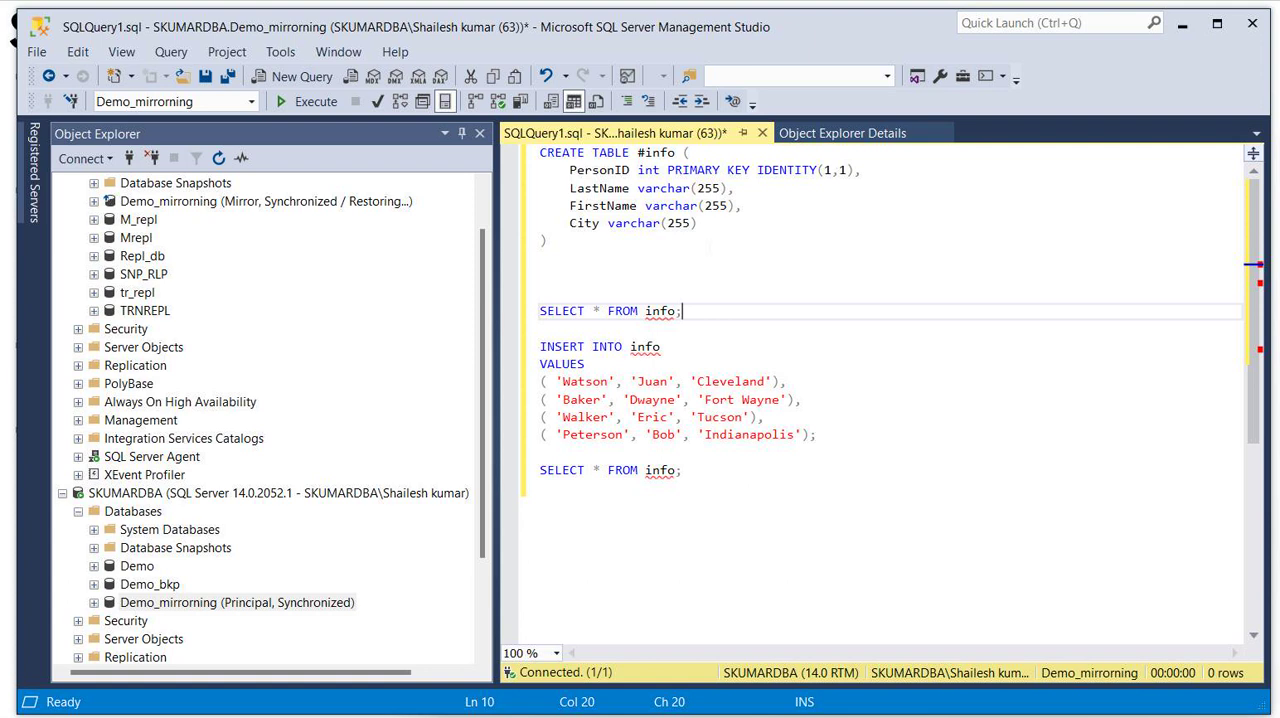
- Execute only the CREATE TABLE #info statement, and switch to the Database Mirroring Monitor to check its status
{"action": "left_click_drag", "start_coordinate": [540, 152], "coordinate": [548, 241]}
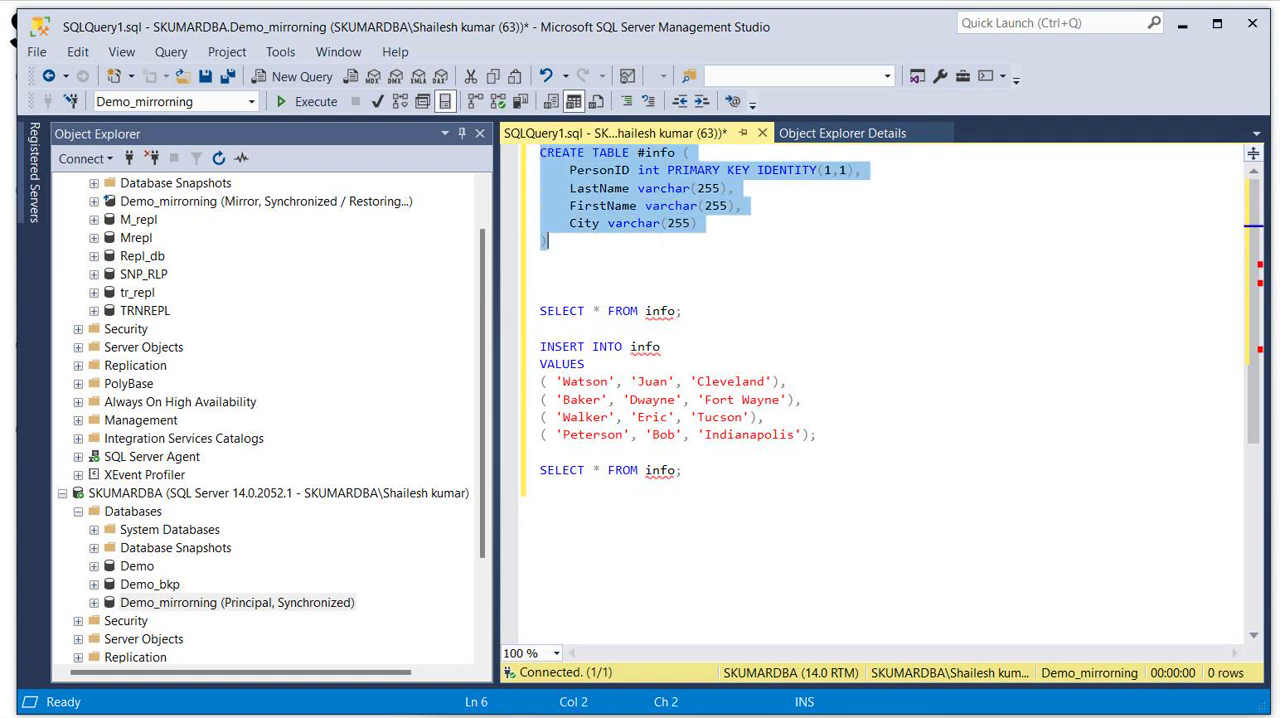
{"action": "left_click", "coordinate": [714, 274]}
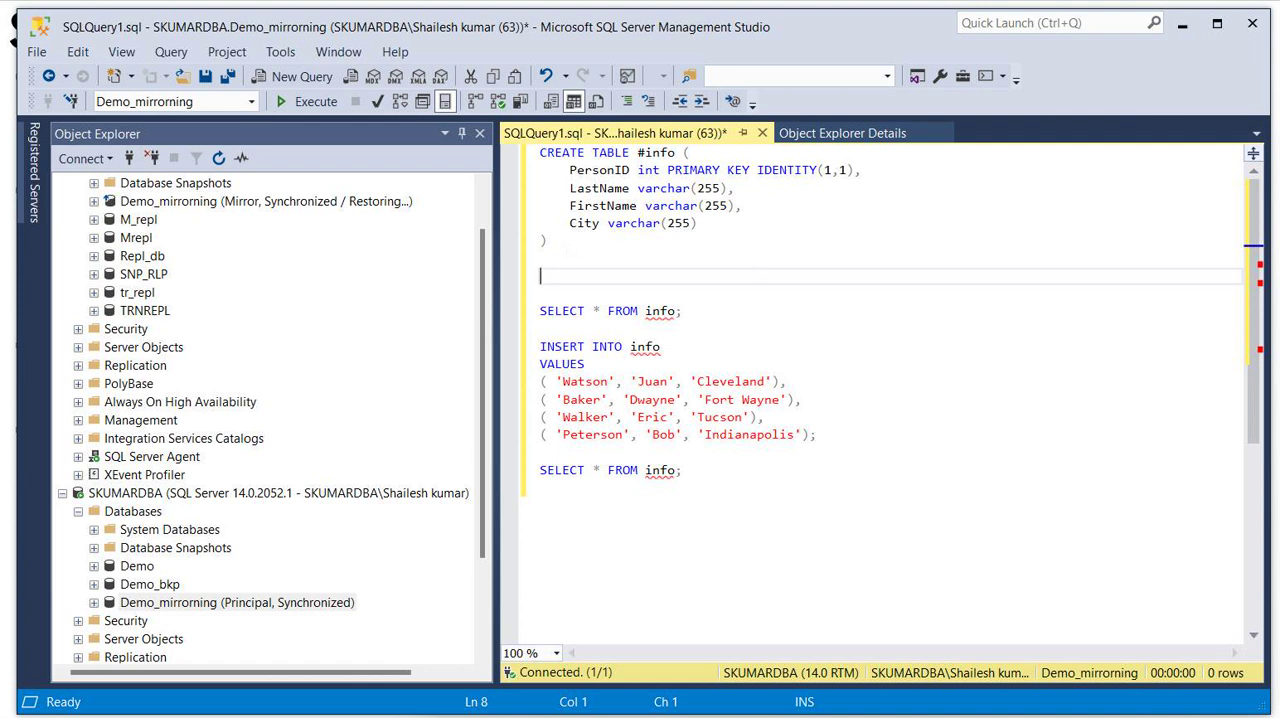
{"action": "left_click", "coordinate": [541, 258]}
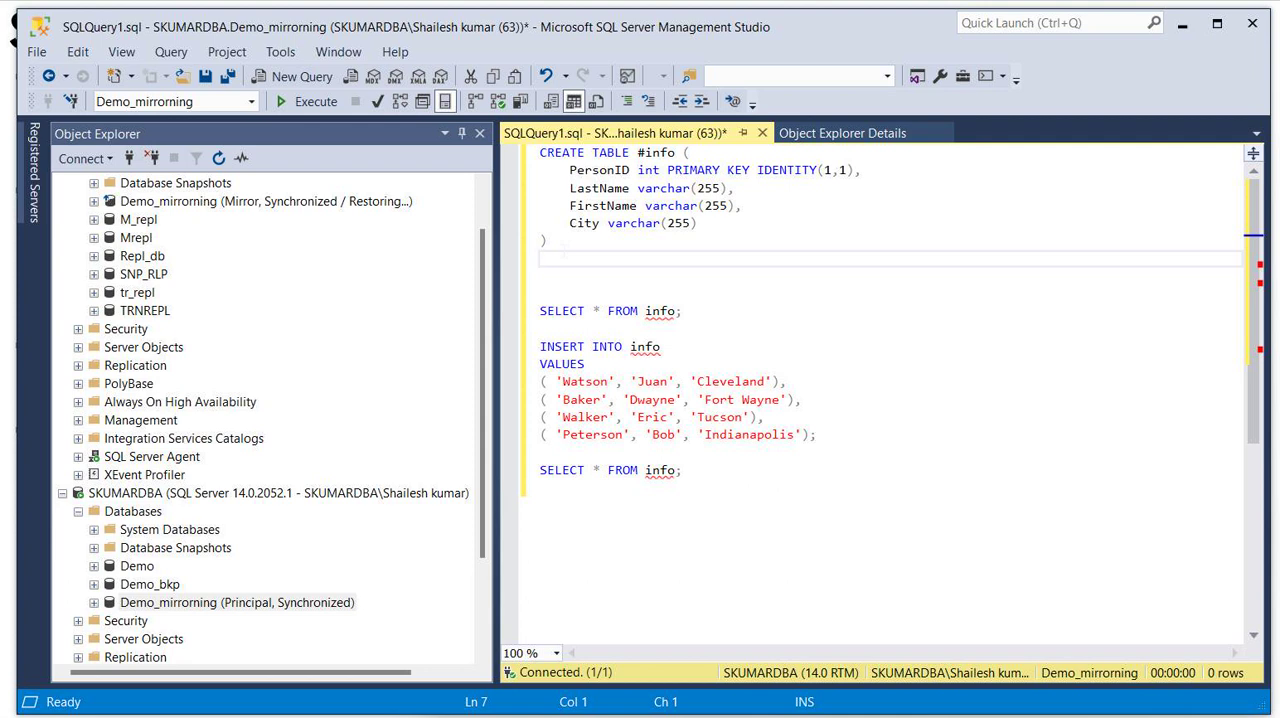
{"action": "left_click_drag", "start_coordinate": [541, 258], "coordinate": [540, 152]}
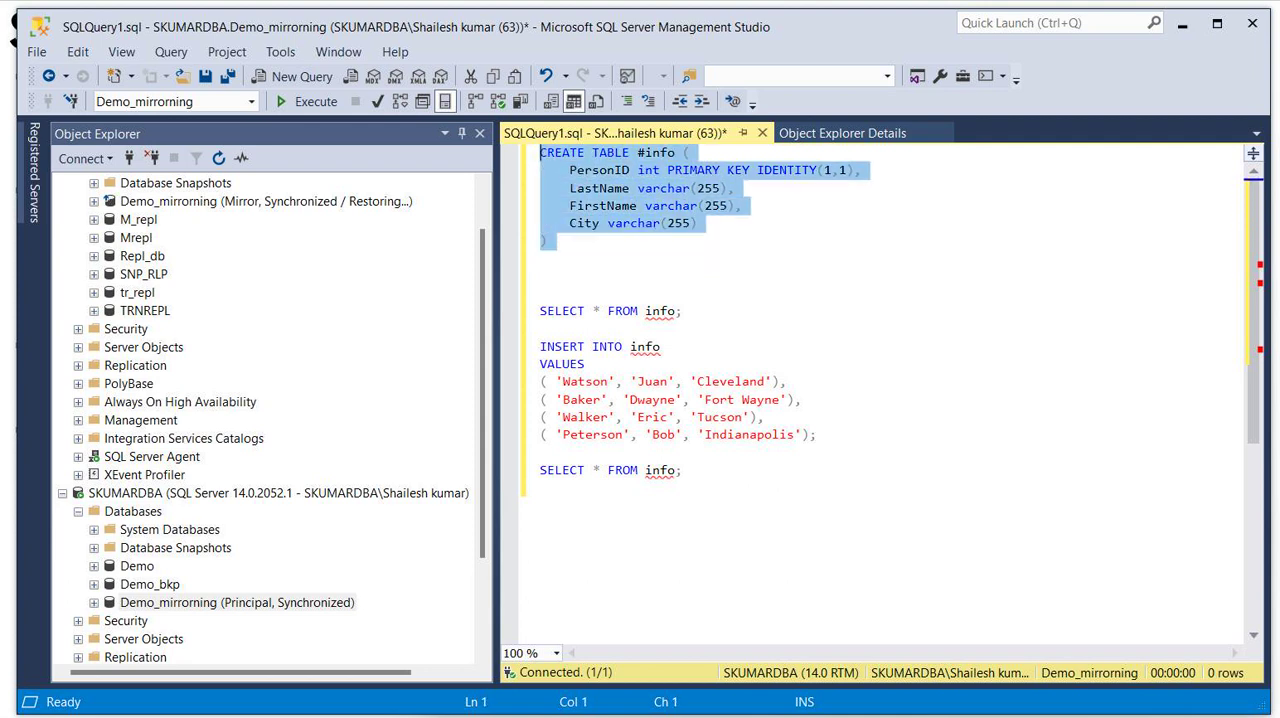
{"action": "left_click", "coordinate": [310, 103]}
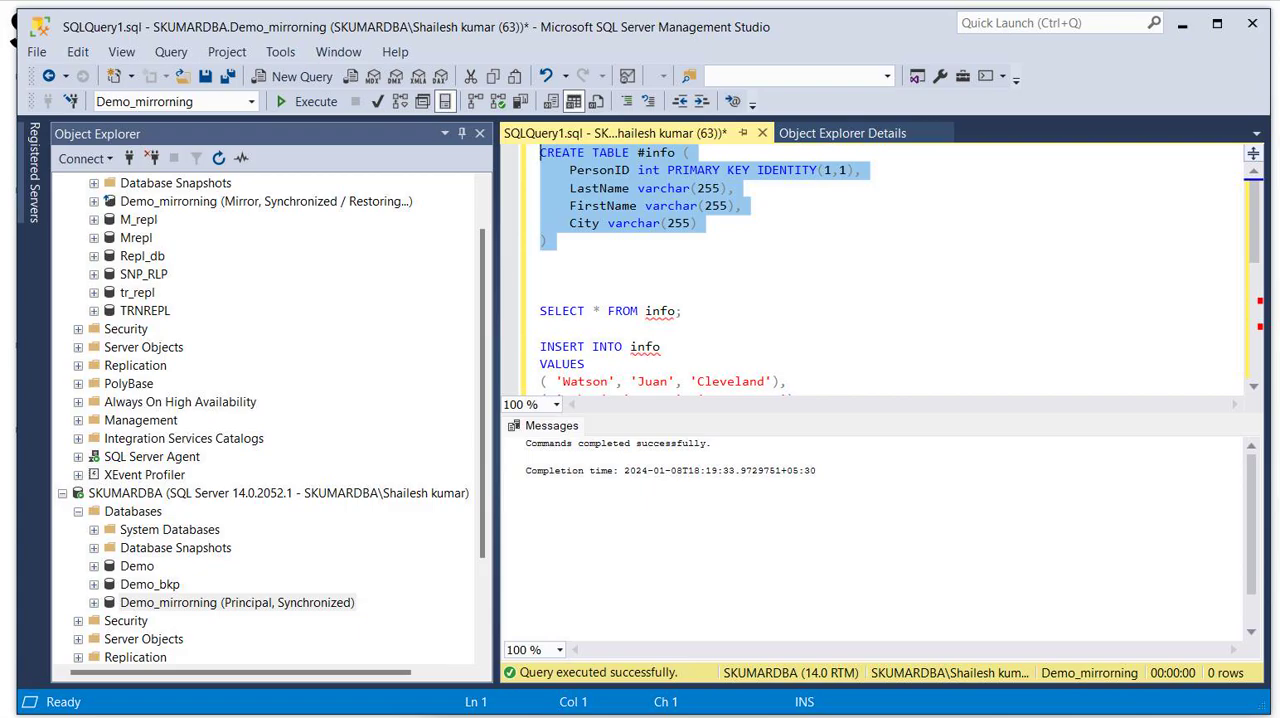
{"action": "key", "text": "alt+Tab"}
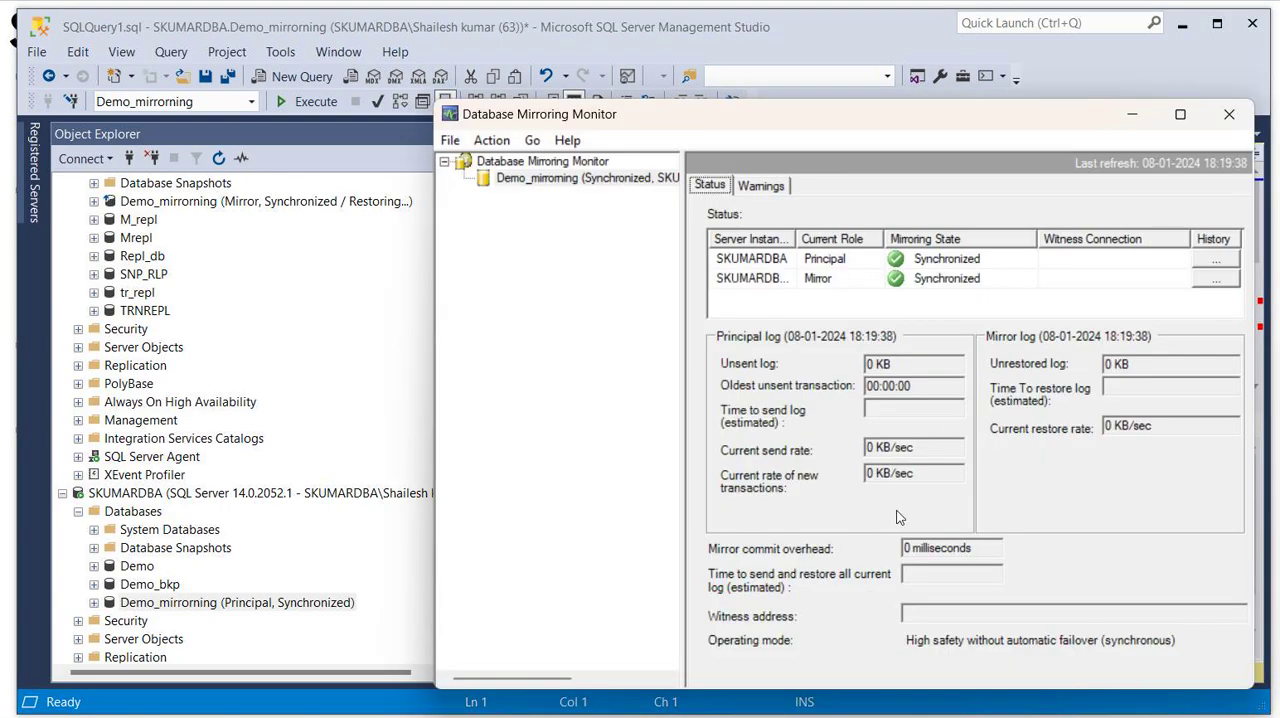
- Check the warnings and status of the Demo_mirrorning session in the monitor, and return to the query editor
{"action": "left_click", "coordinate": [780, 188]}
{"action": "left_click", "coordinate": [712, 190]}
{"action": "left_click", "coordinate": [1111, 67]}
- Try to execute only the first SELECT * FROM info statement, and inspect the flagged table name
{"action": "left_click_drag", "start_coordinate": [684, 311], "coordinate": [539, 311]}
{"action": "left_click", "coordinate": [312, 101]}
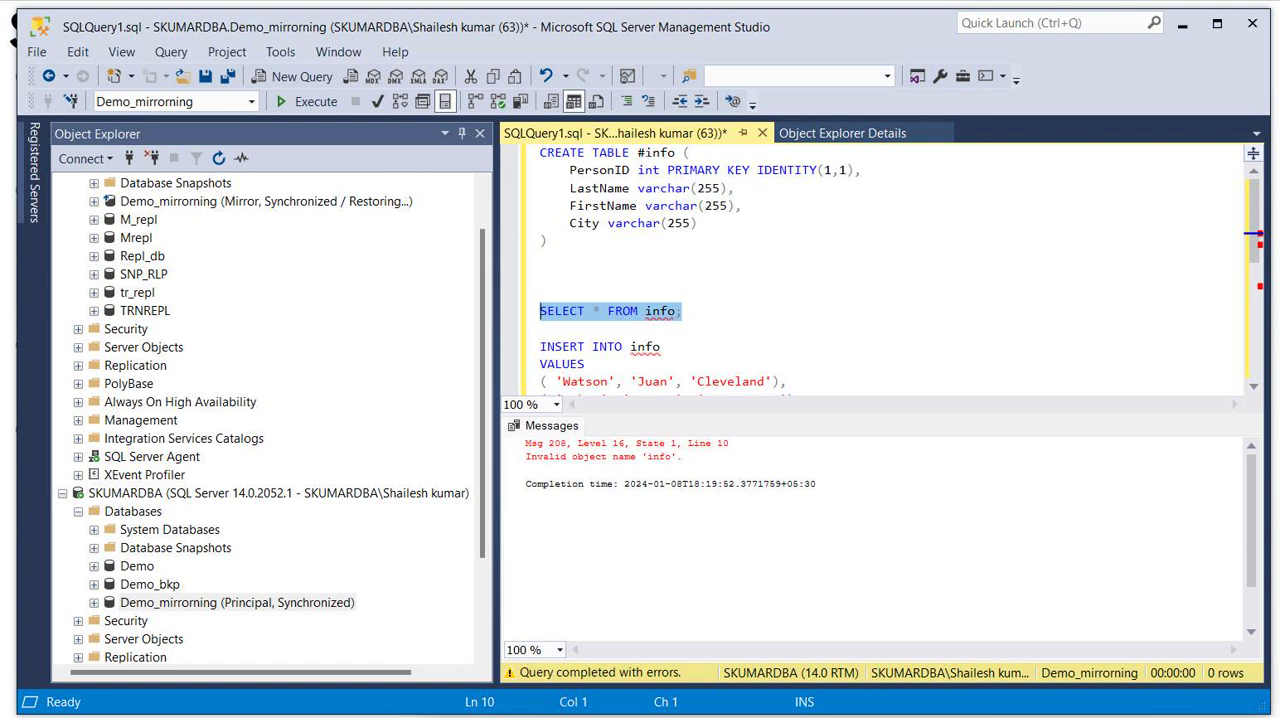
{"action": "mouse_move", "coordinate": [650, 318]}
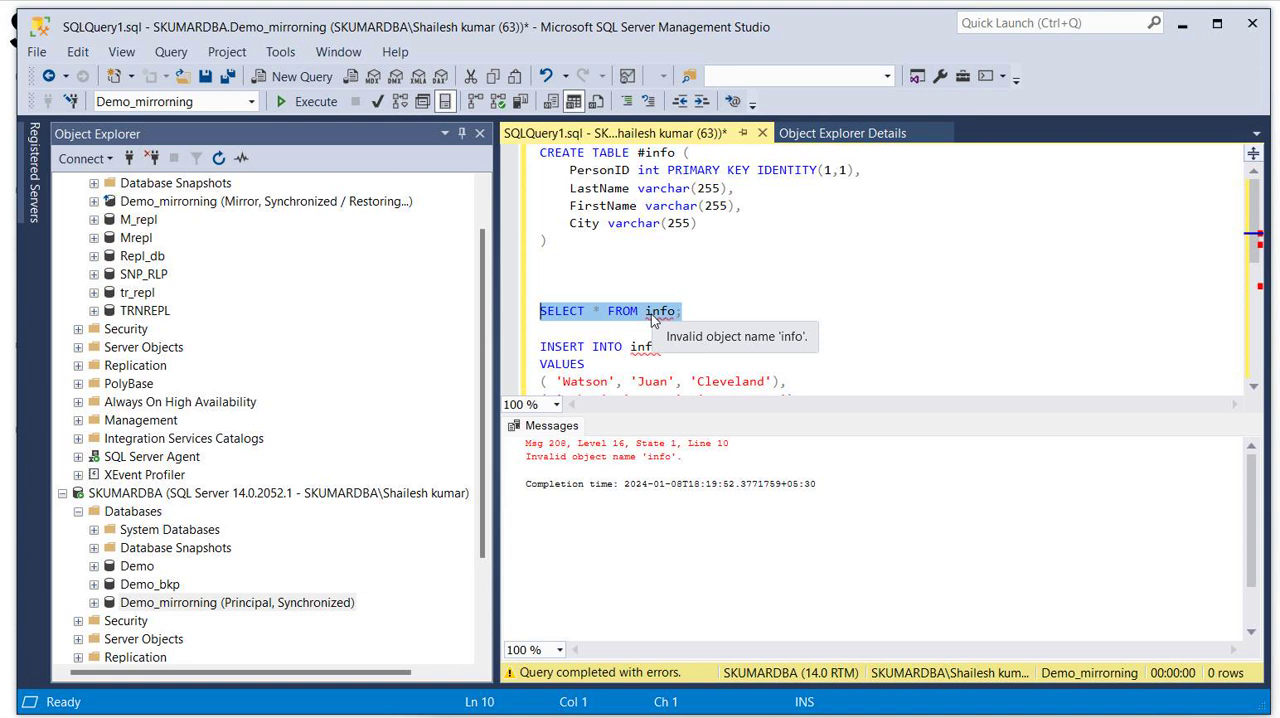
{"action": "left_click", "coordinate": [646, 313]}
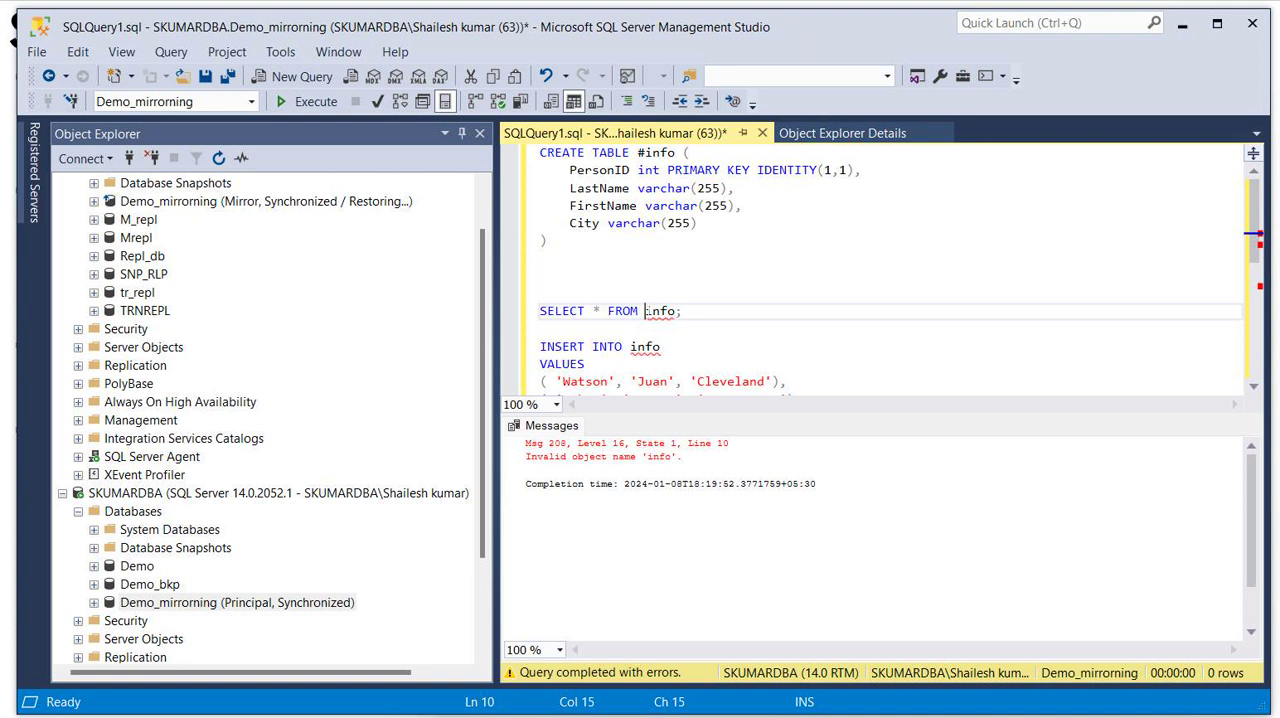
- Remove the # from the table name in the CREATE TABLE statement, and execute only that statement to create info
{"action": "left_click", "coordinate": [645, 152]}
{"action": "key", "text": "BackSpace"}
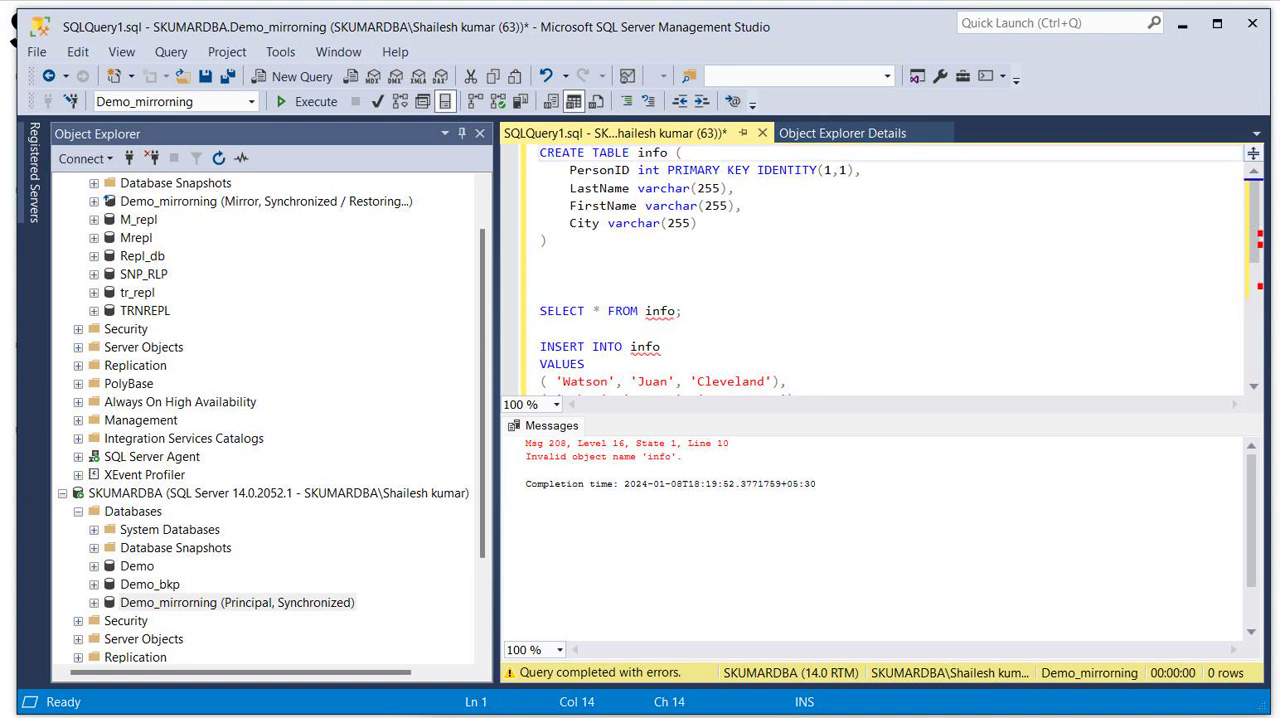
{"action": "left_click_drag", "start_coordinate": [548, 240], "coordinate": [532, 152]}
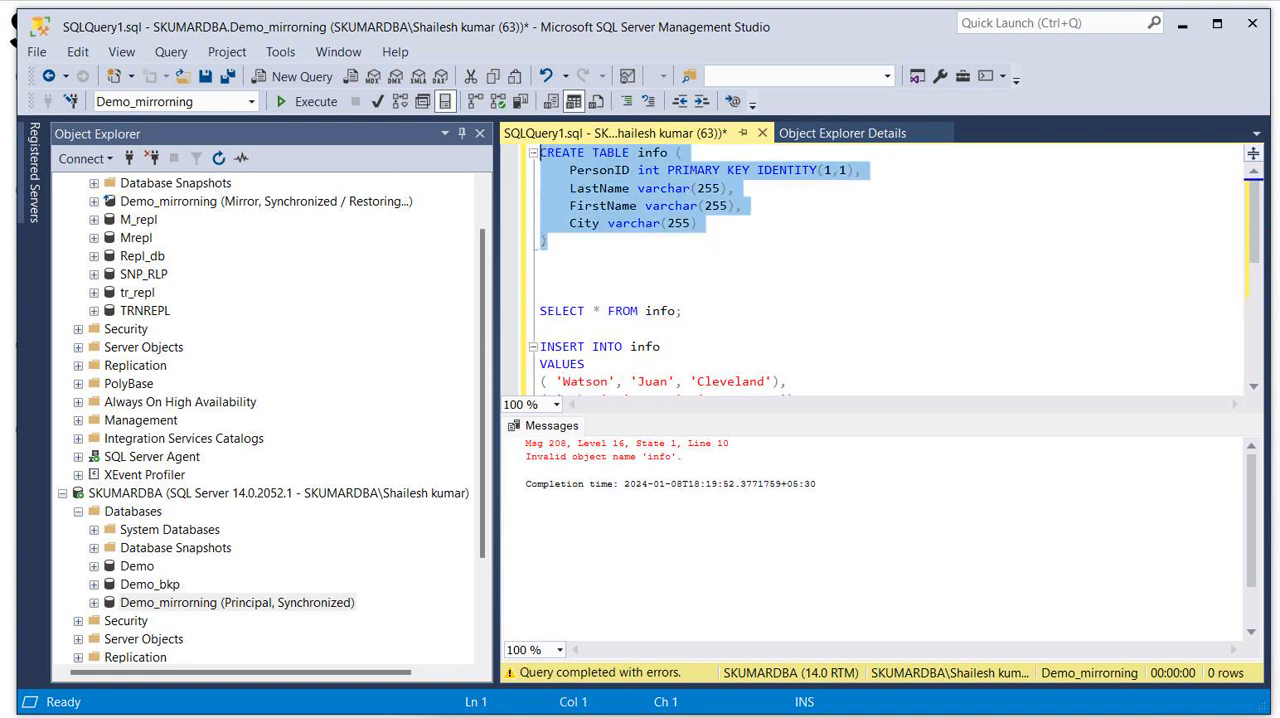
{"action": "left_click", "coordinate": [300, 101]}
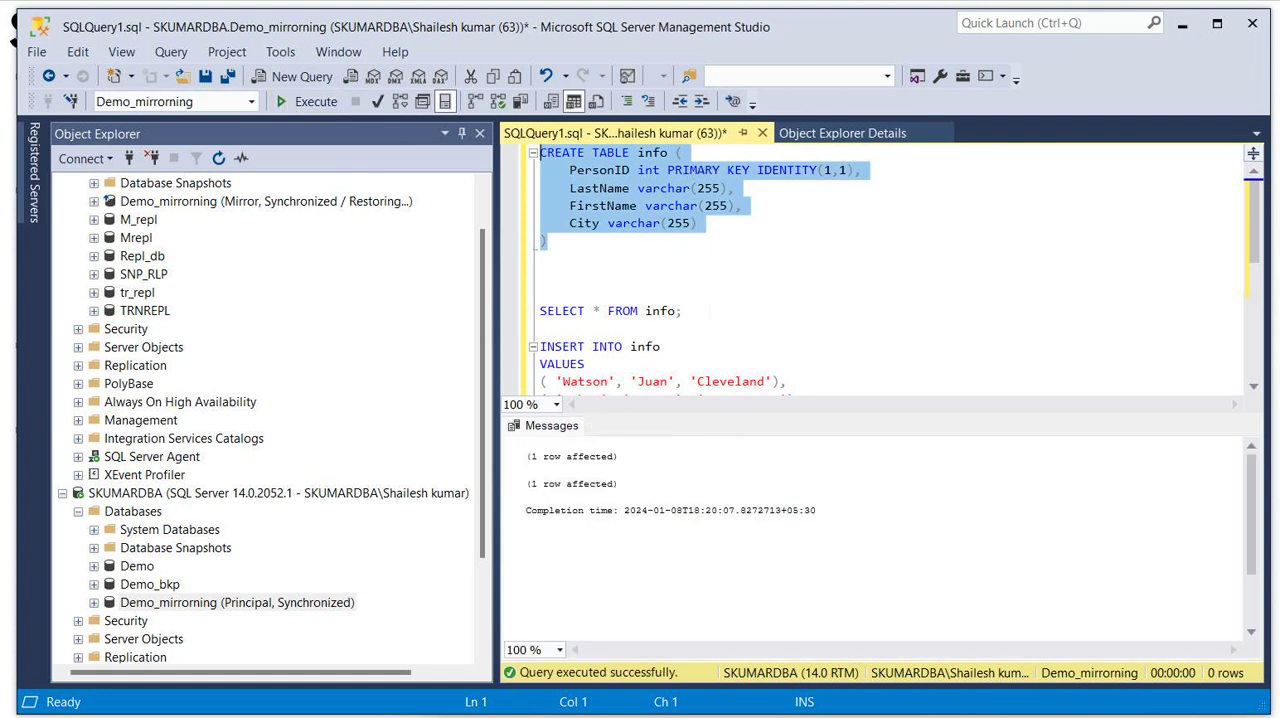
- Execute the first SELECT on info, and execute the INSERT INTO info statement with its four rows of values
{"action": "left_click_drag", "start_coordinate": [682, 311], "coordinate": [540, 311]}
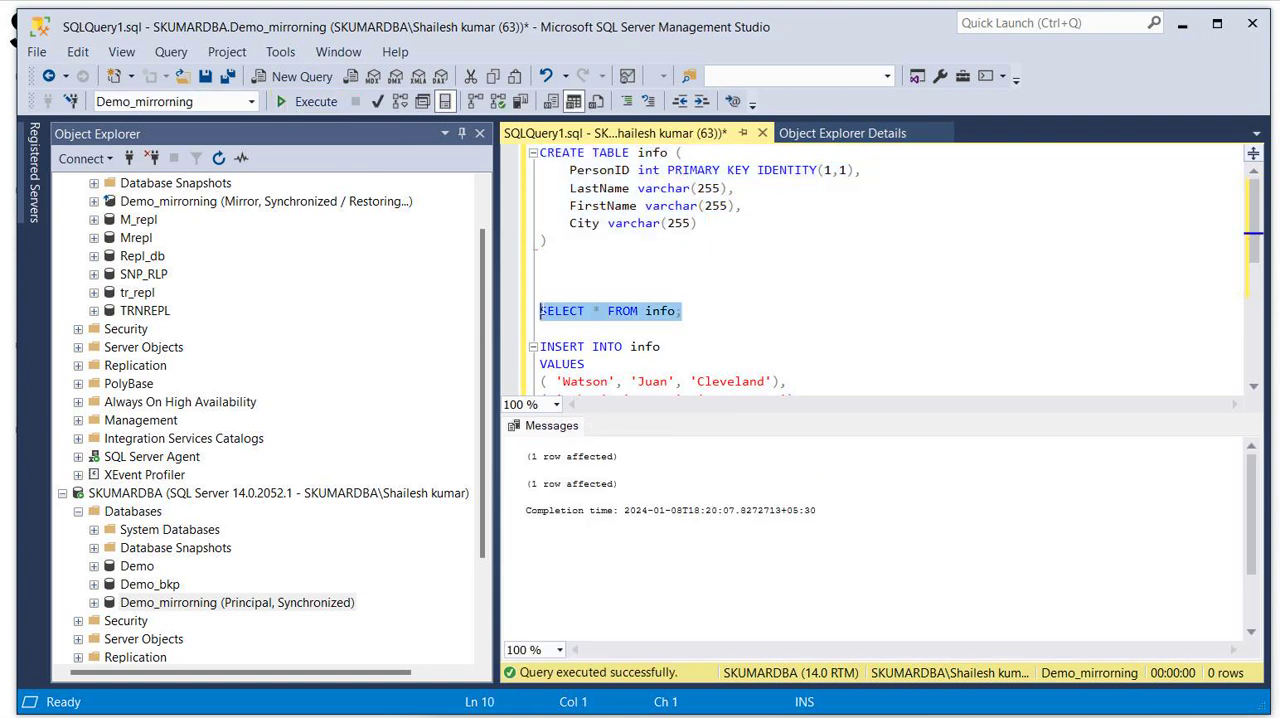
{"action": "left_click", "coordinate": [314, 106]}
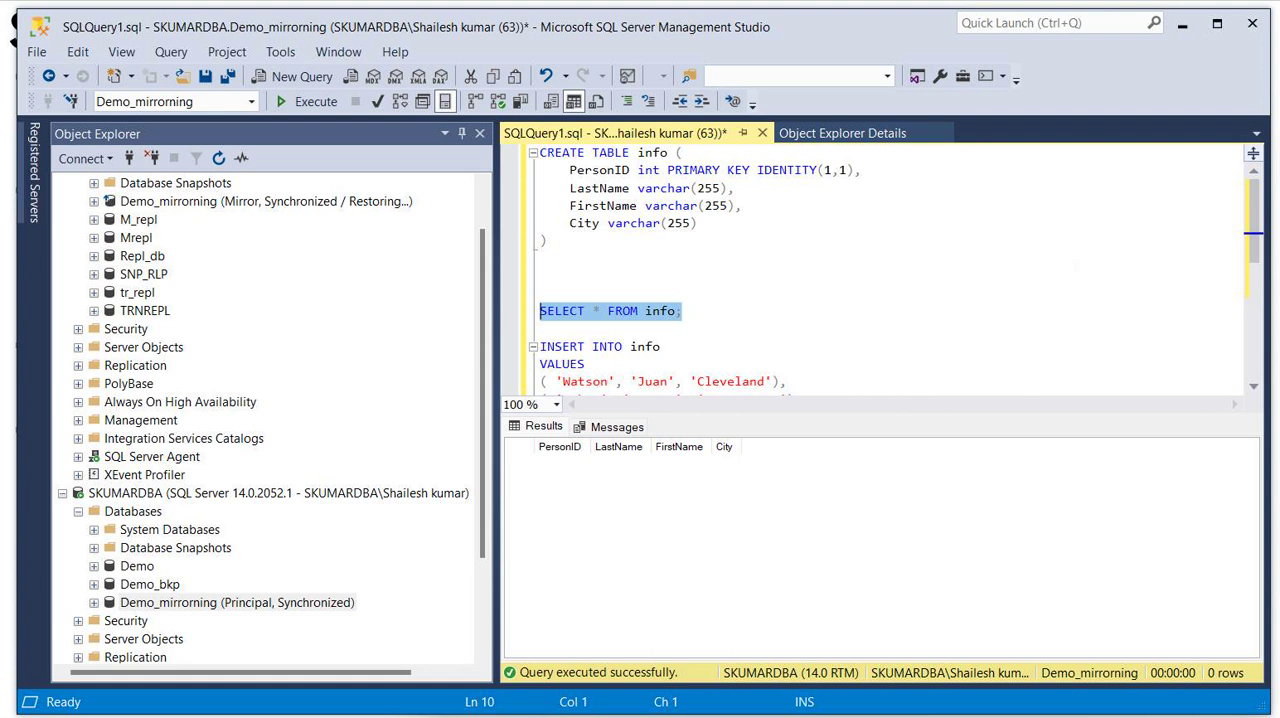
{"action": "left_click_drag", "start_coordinate": [1257, 210], "coordinate": [1256, 234]}
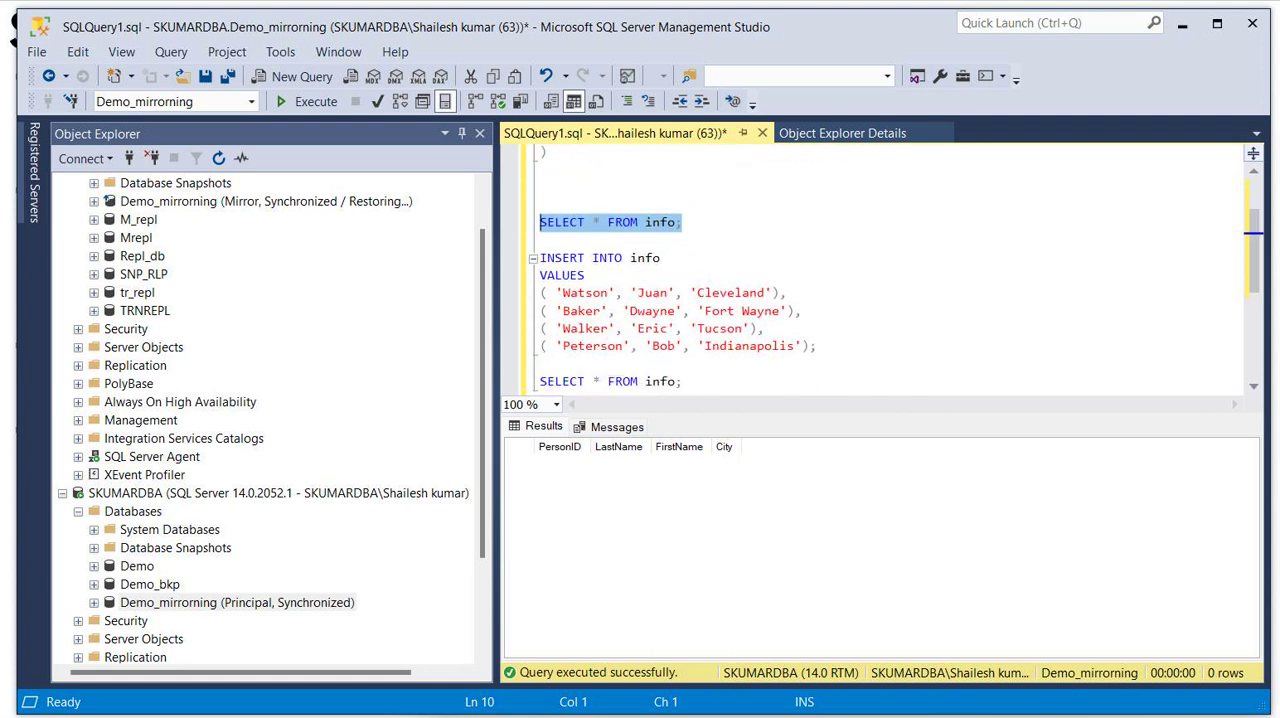
{"action": "left_click_drag", "start_coordinate": [816, 346], "coordinate": [530, 258]}
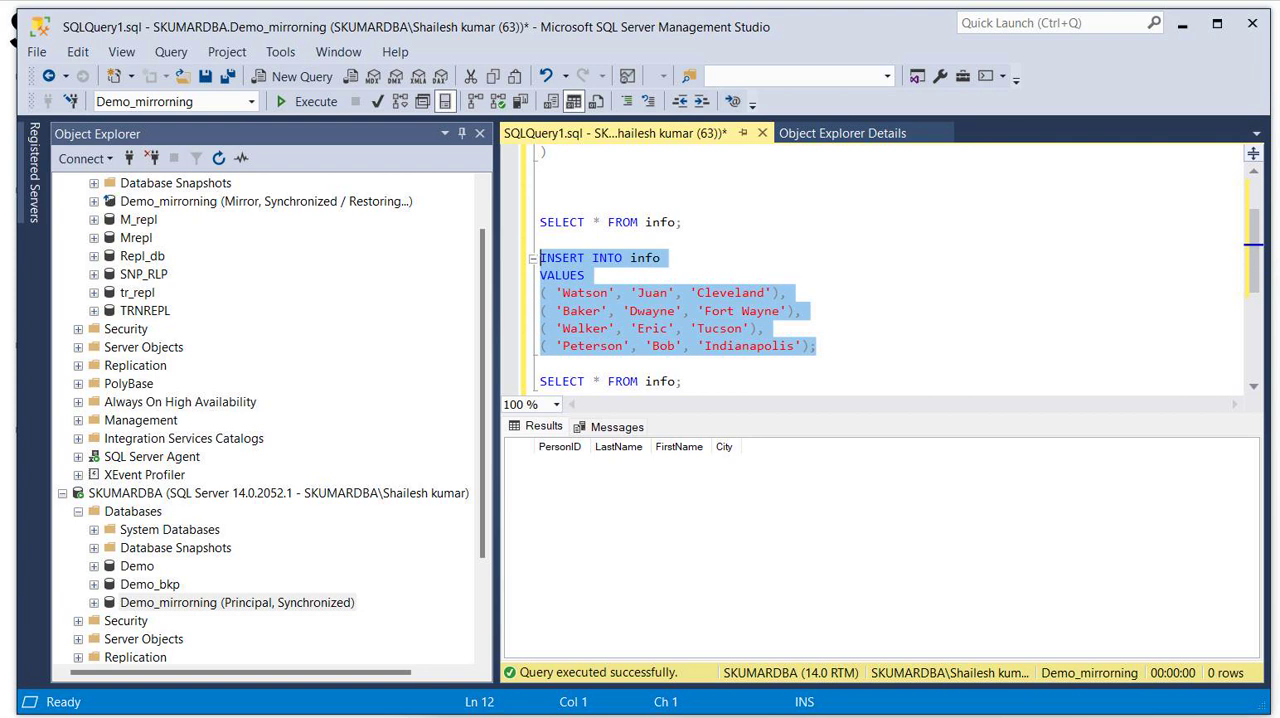
{"action": "left_click", "coordinate": [300, 101]}
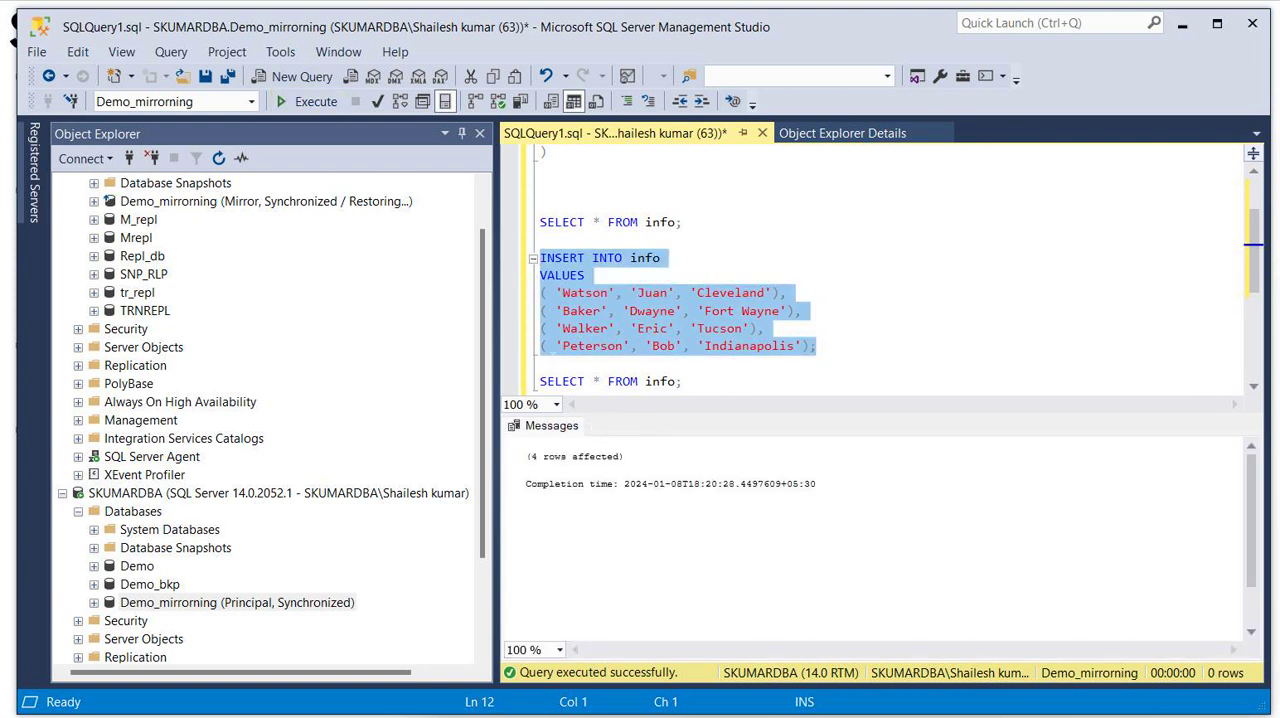
{"action": "left_click_drag", "start_coordinate": [522, 456], "coordinate": [614, 510]}
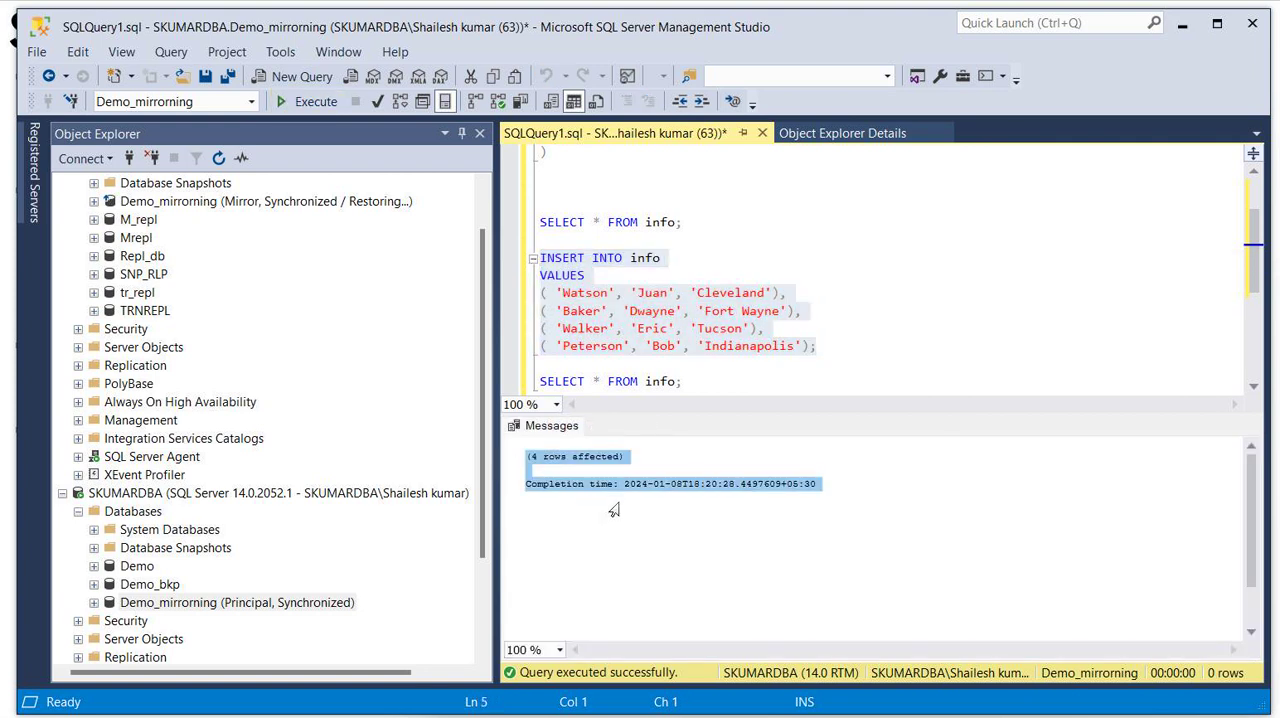
- Recheck the session's warnings and status in the Database Mirroring Monitor after the insert, and return to the query
{"action": "left_click_drag", "start_coordinate": [1254, 267], "coordinate": [1254, 316]}
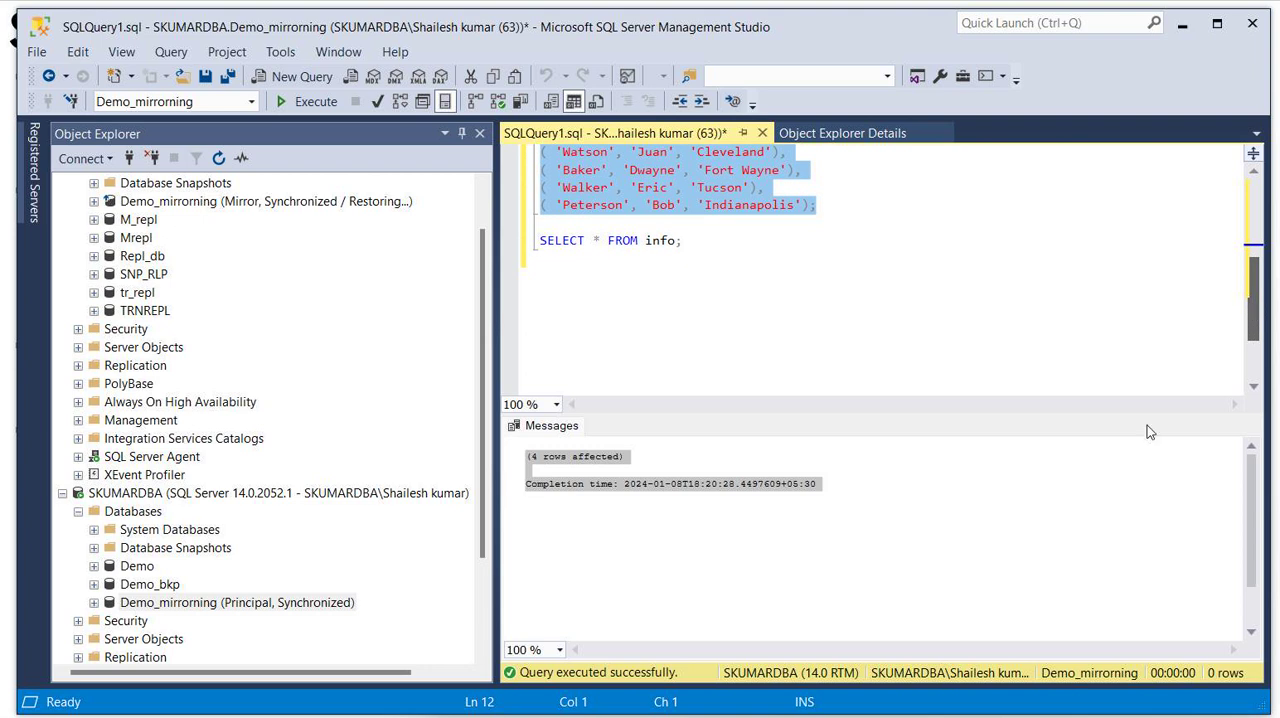
{"action": "left_click", "coordinate": [852, 716]}
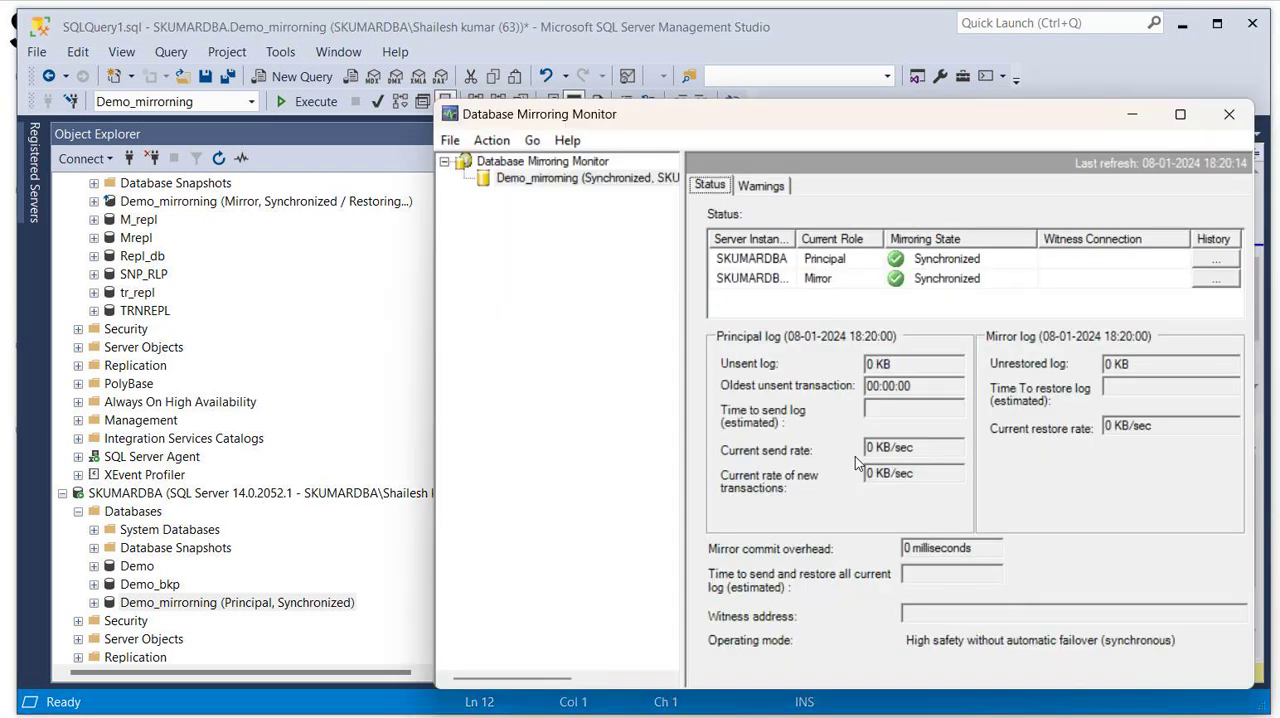
{"action": "left_click", "coordinate": [763, 187]}
{"action": "left_click", "coordinate": [712, 186]}
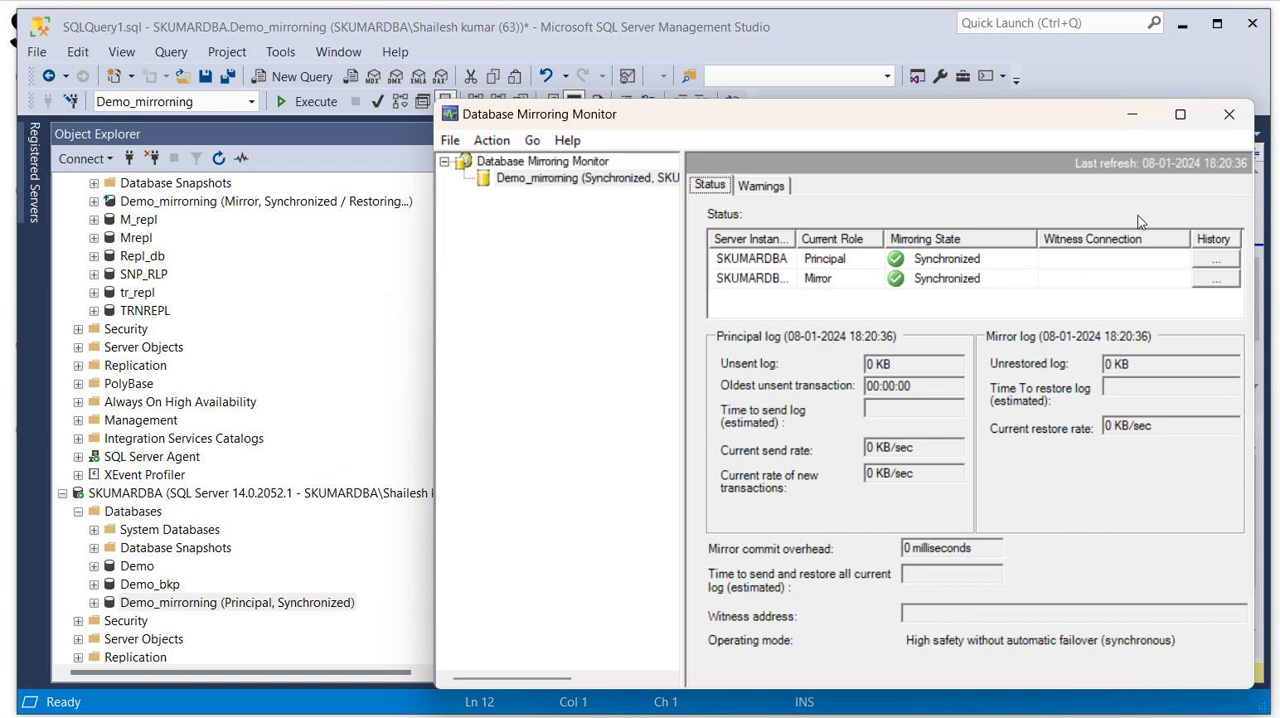
{"action": "left_click", "coordinate": [1134, 117]}
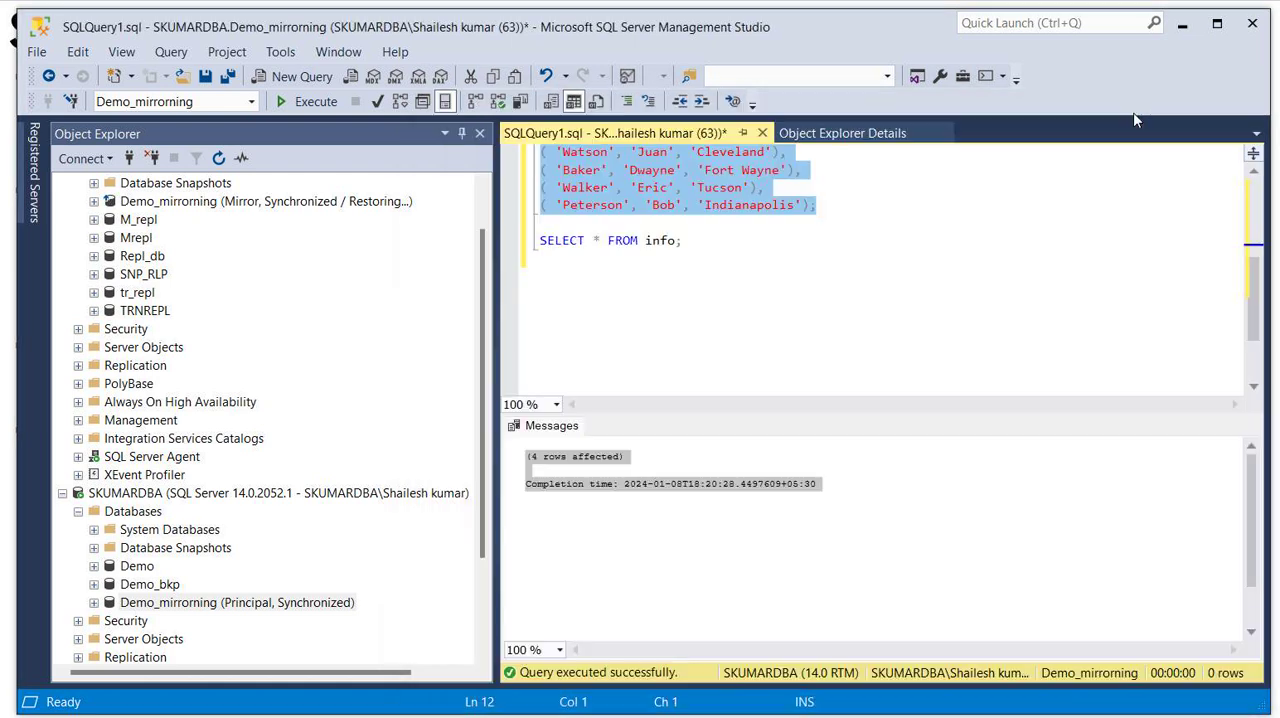
- Execute the final SELECT * FROM info statement, and reload the Demo_mirrorning session in the Database Mirroring Monitor
{"action": "left_click_drag", "start_coordinate": [696, 245], "coordinate": [532, 246]}
{"action": "left_click", "coordinate": [312, 101]}
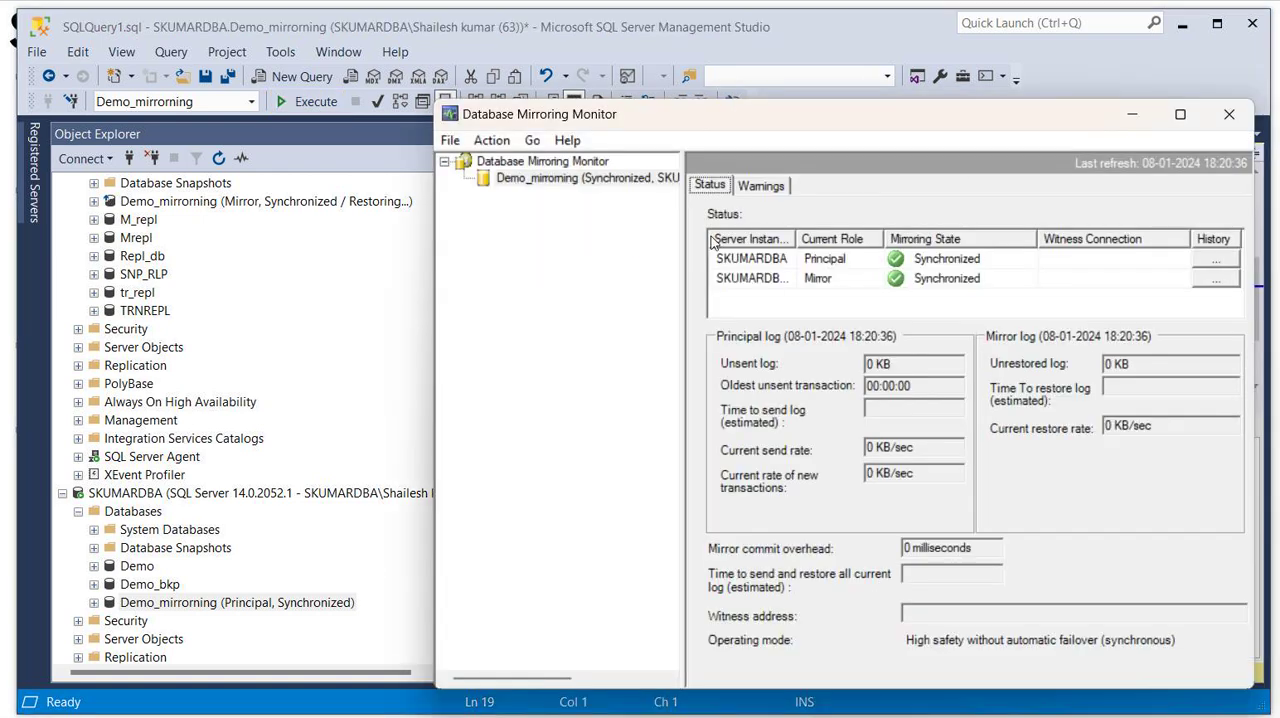
{"action": "left_click", "coordinate": [575, 166]}
{"action": "left_click", "coordinate": [573, 179]}
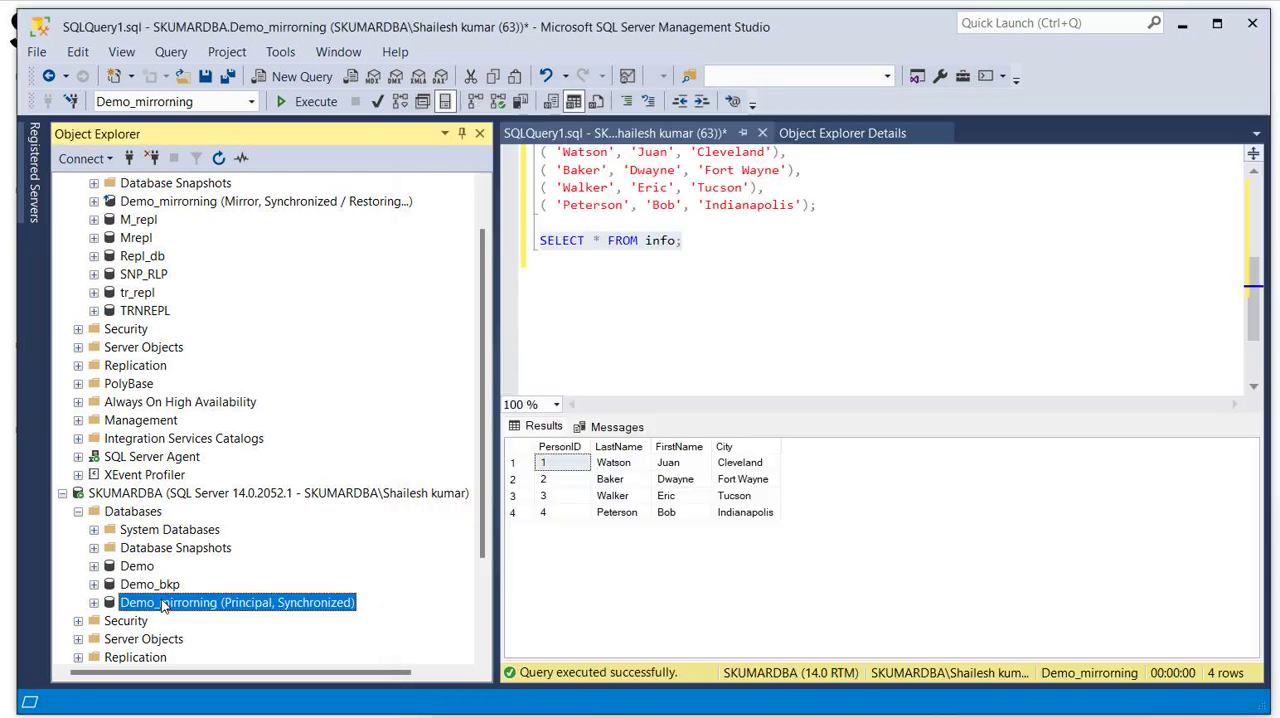
- Start a failover of the principal Demo_mirrorning database from its mirroring properties
{"action": "right_click", "coordinate": [164, 602]}
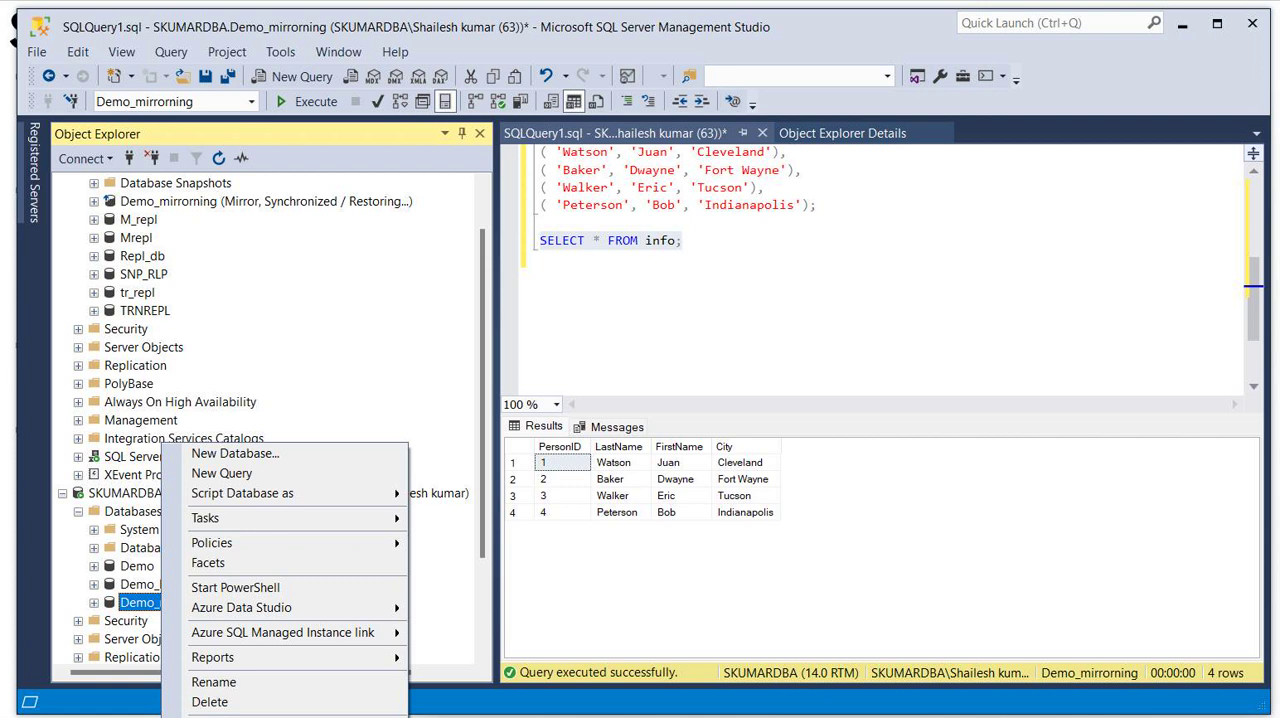
{"action": "left_click", "coordinate": [225, 716]}
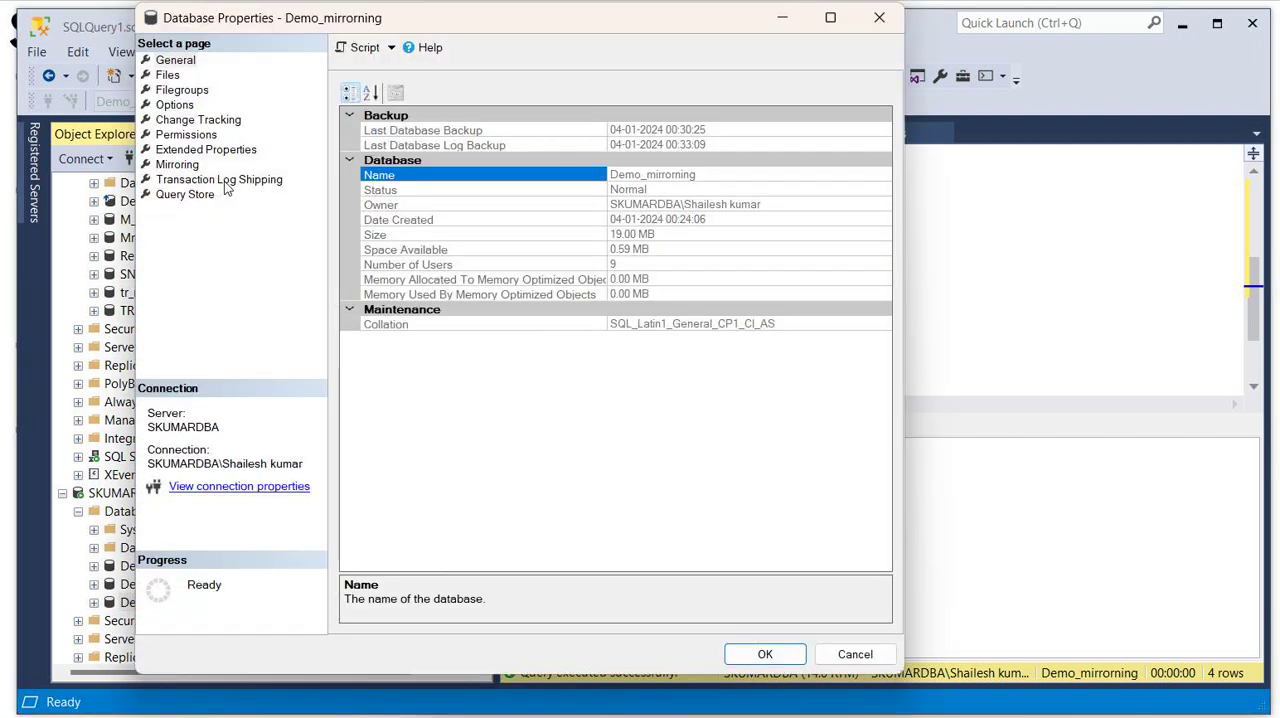
{"action": "left_click", "coordinate": [177, 164]}
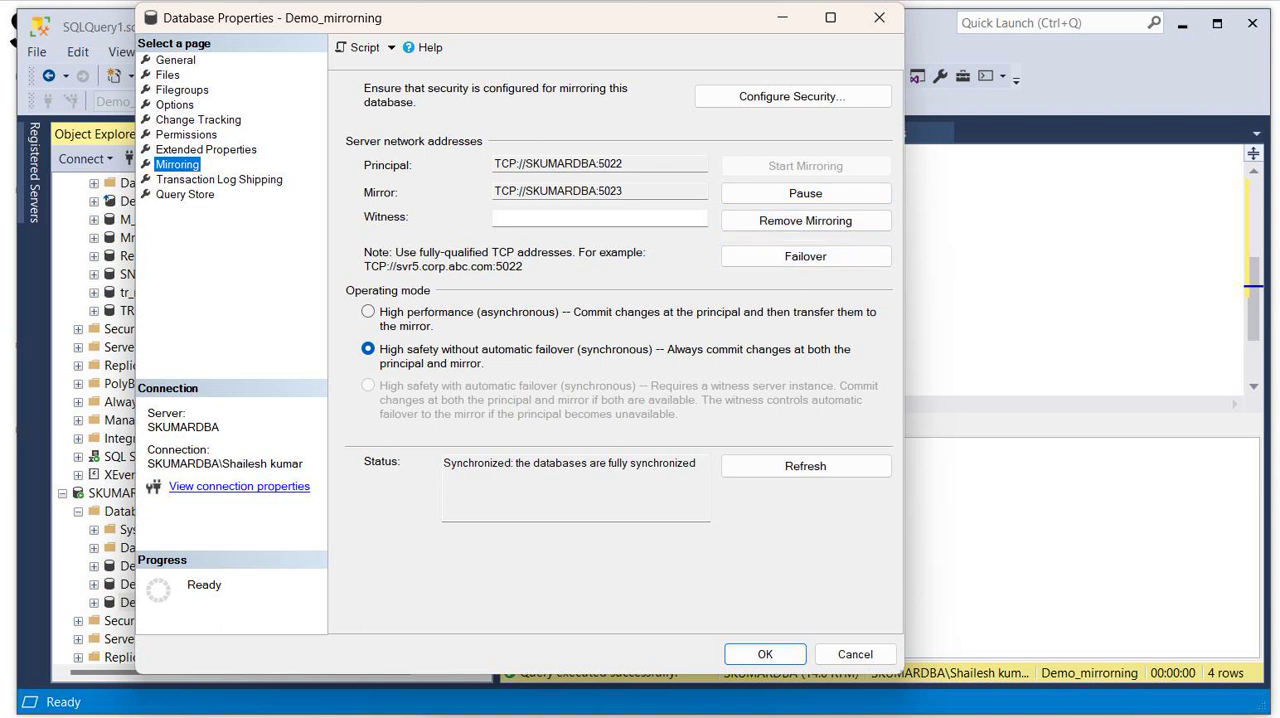
{"action": "left_click", "coordinate": [803, 258]}
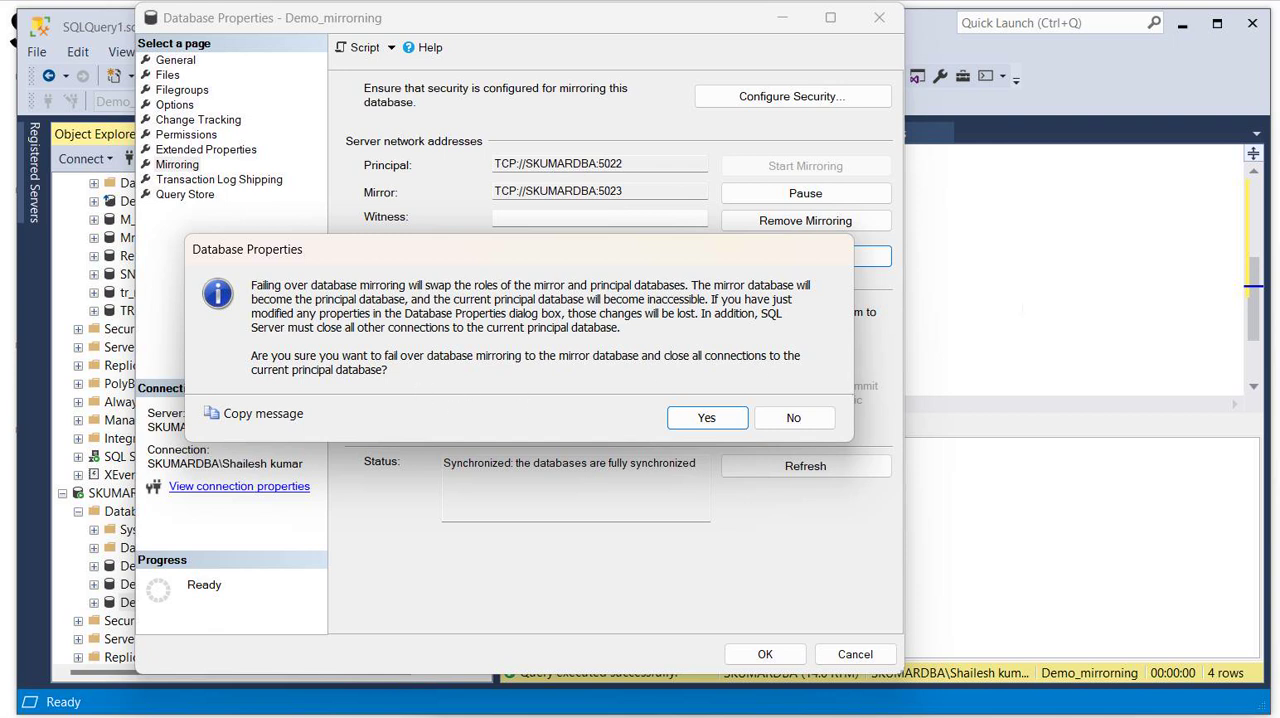
{"action": "left_click", "coordinate": [706, 417]}
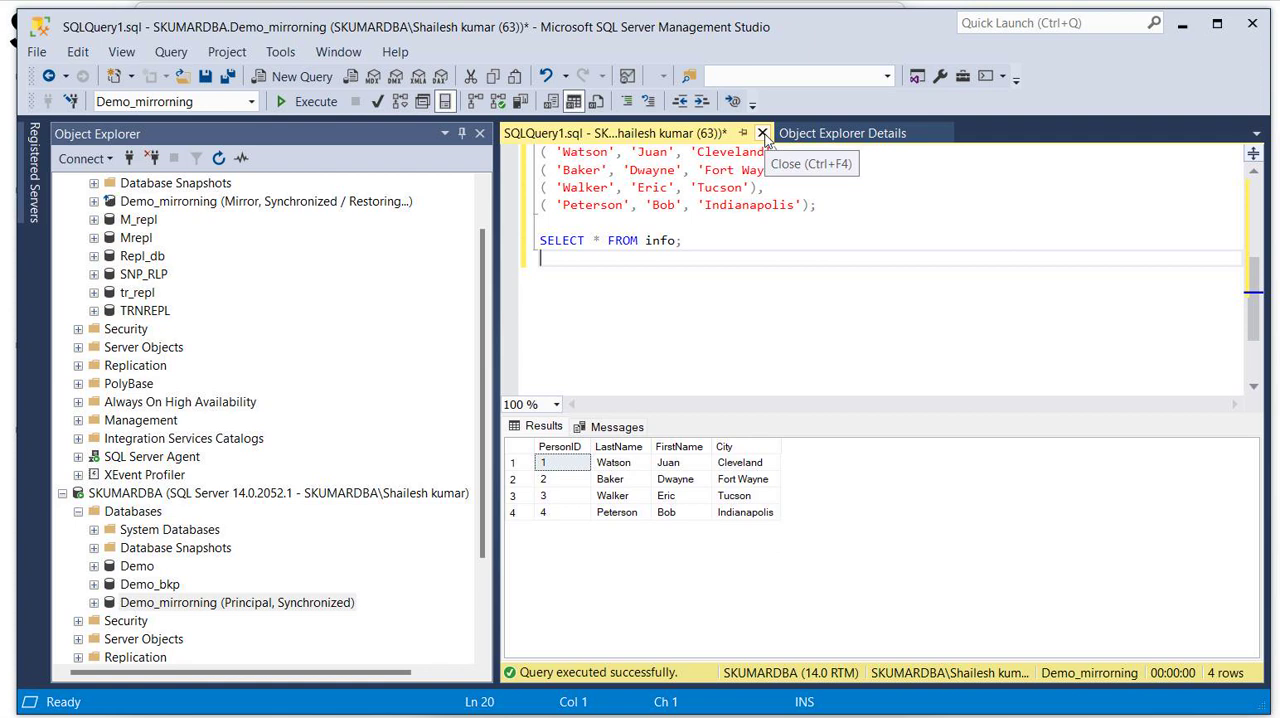
- Save the query script as table.sql and close it
{"action": "left_click", "coordinate": [205, 78]}
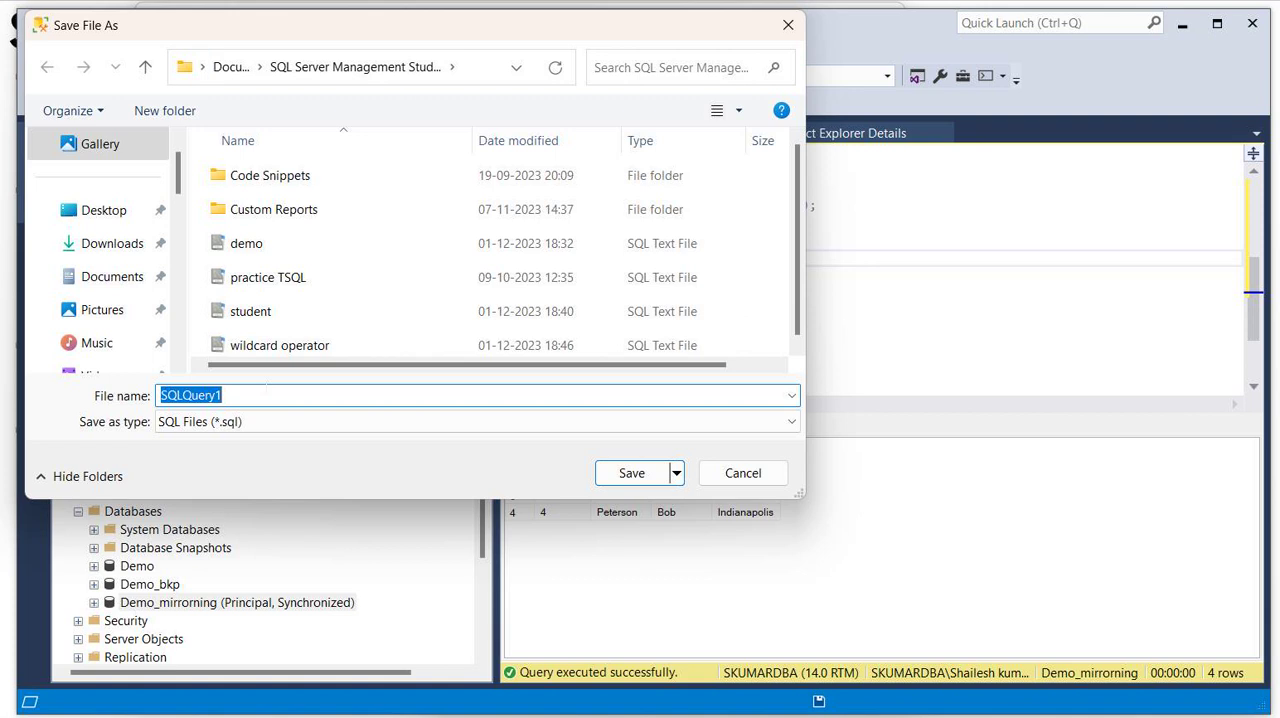
{"action": "type", "text": "table"}
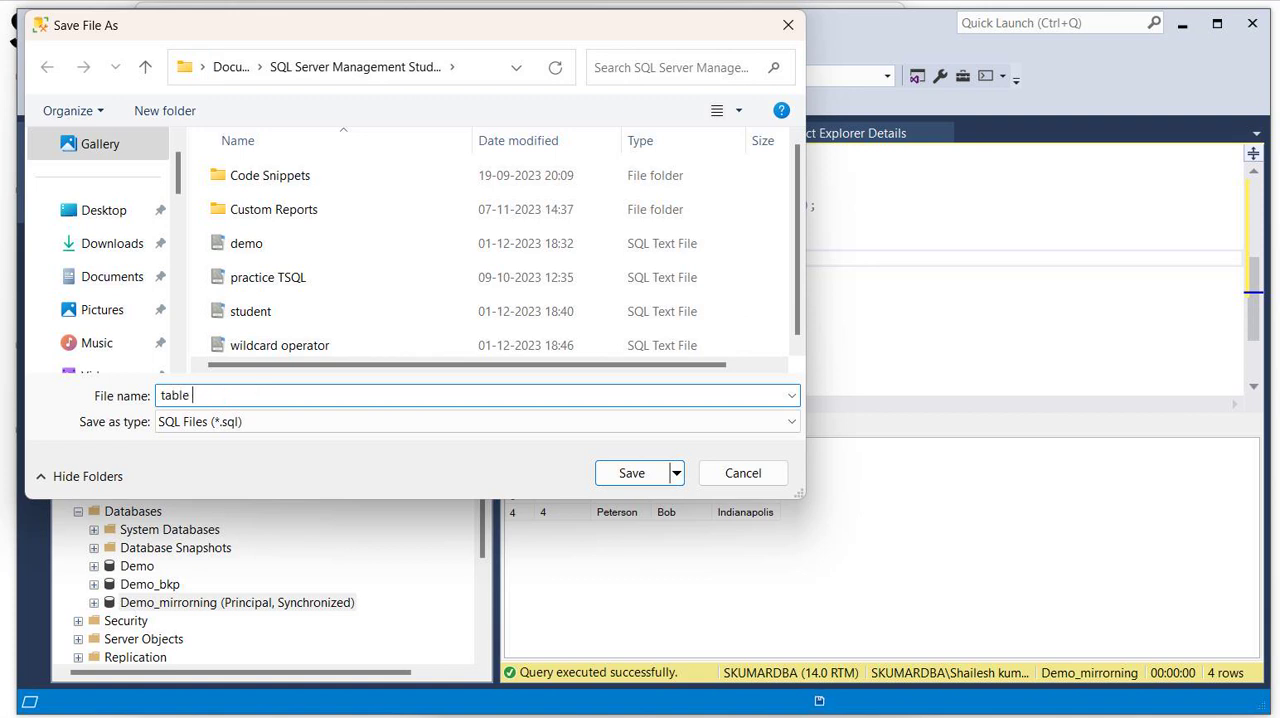
{"action": "key", "text": "Return"}
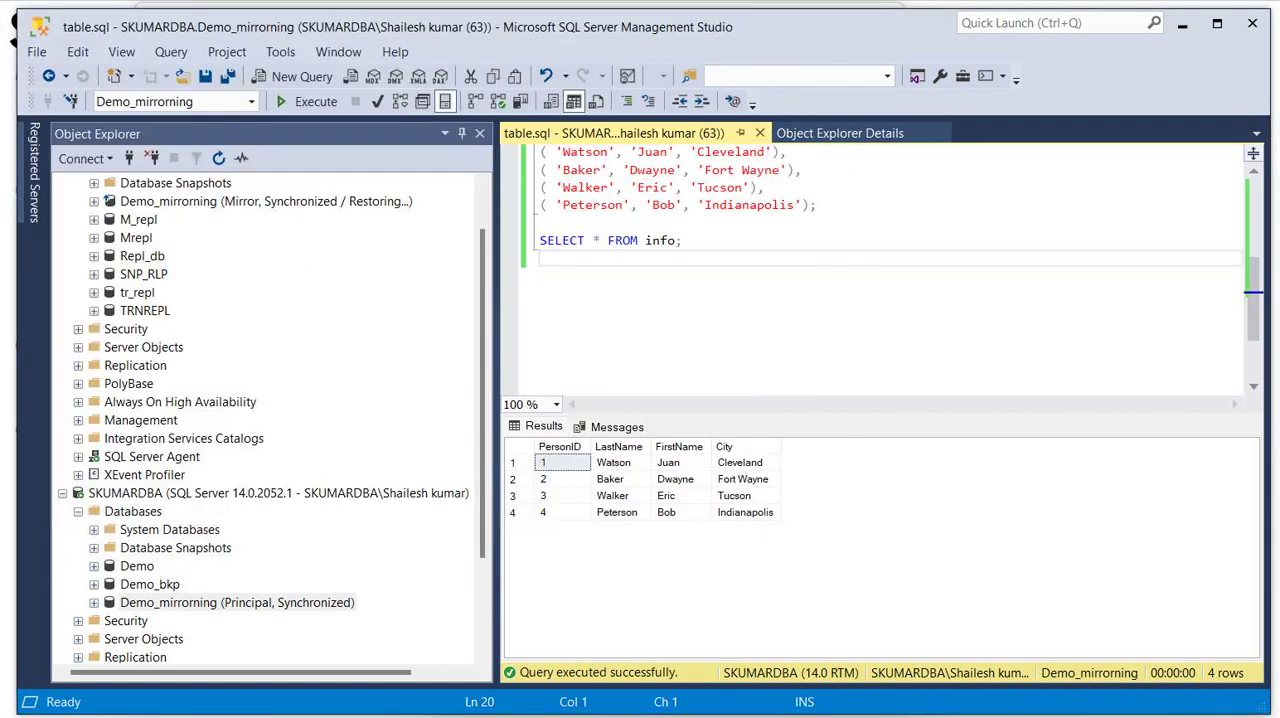
{"action": "left_click", "coordinate": [760, 133]}
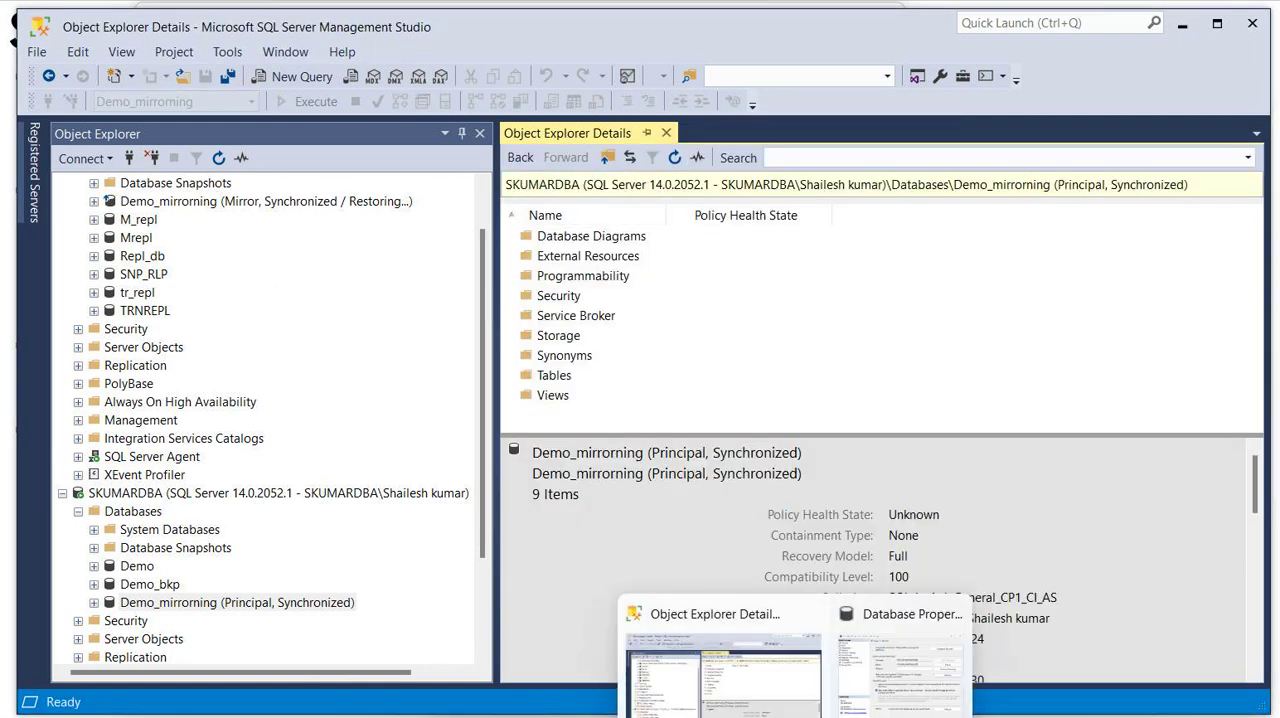
- Return to the Demo_mirrorning database properties and confirm the failover to the mirror database
{"action": "left_click", "coordinate": [886, 685]}
{"action": "left_click", "coordinate": [674, 424]}
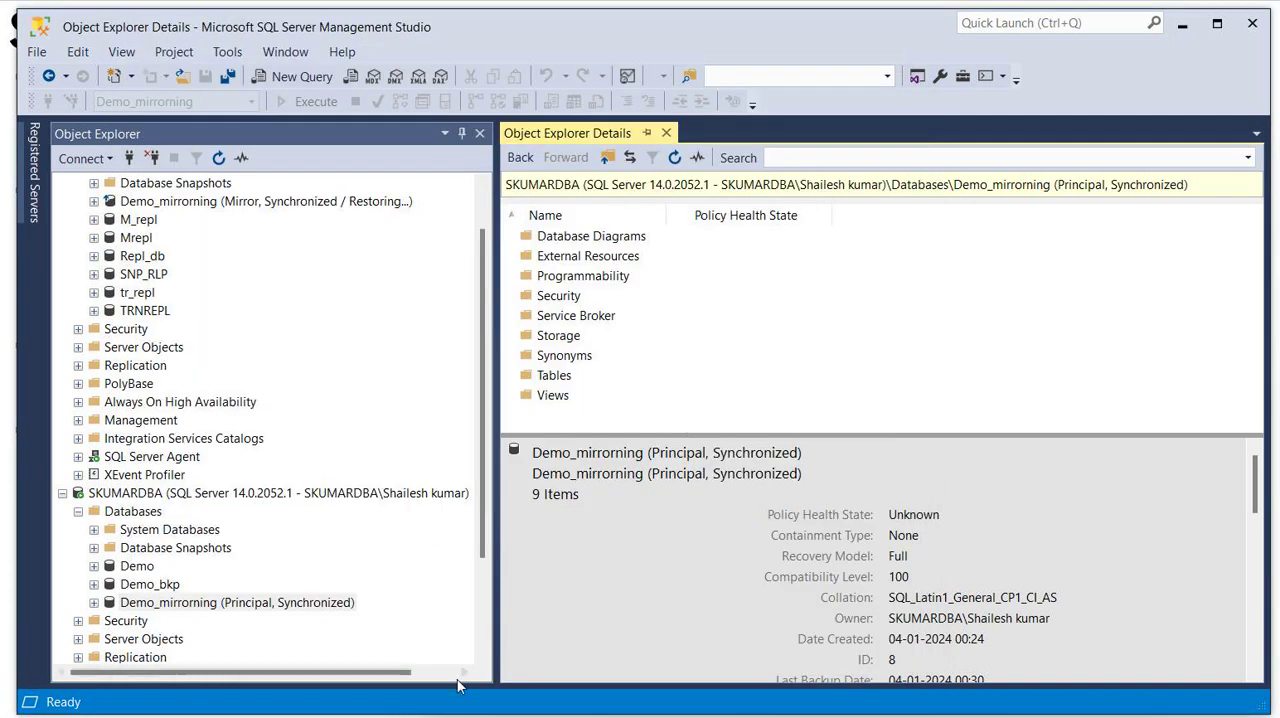
- Switch to the Database Mirroring Monitor and review the session's warnings and status following the failover
{"action": "mouse_move", "coordinate": [800, 712]}
{"action": "left_click", "coordinate": [830, 690]}
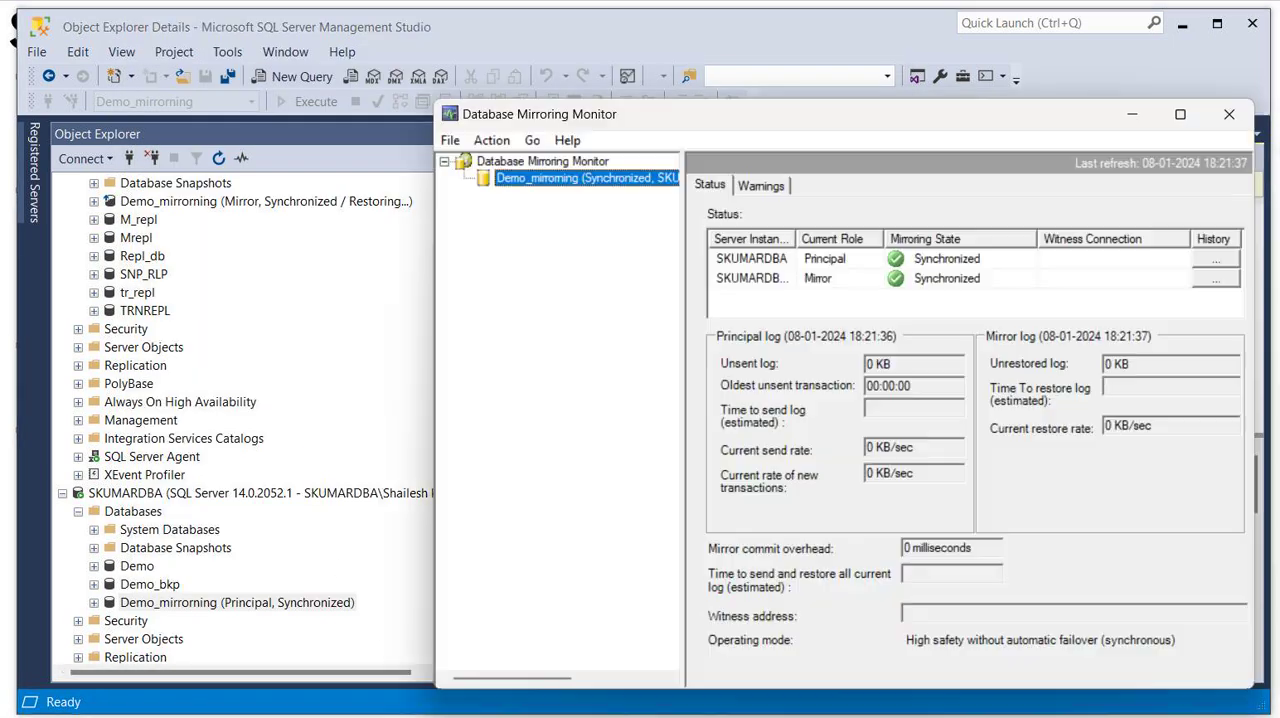
{"action": "left_click", "coordinate": [760, 186]}
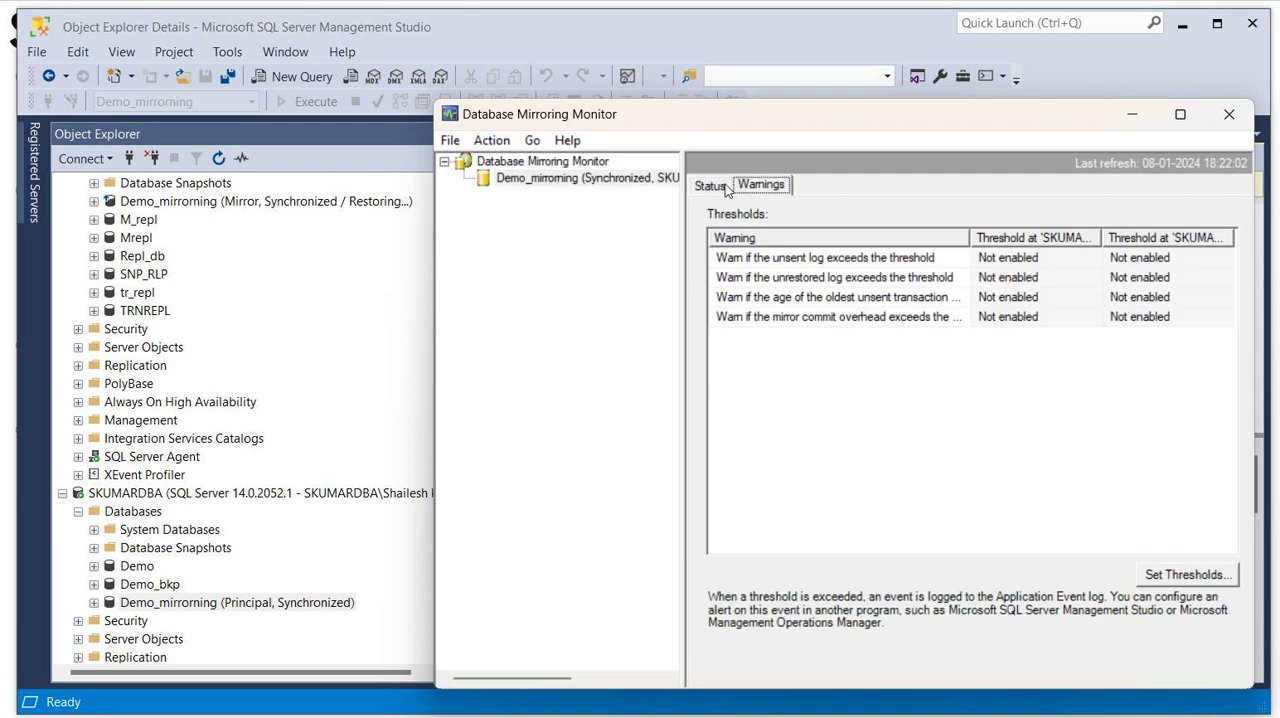
{"action": "left_click", "coordinate": [729, 189]}
{"action": "left_click", "coordinate": [453, 143]}
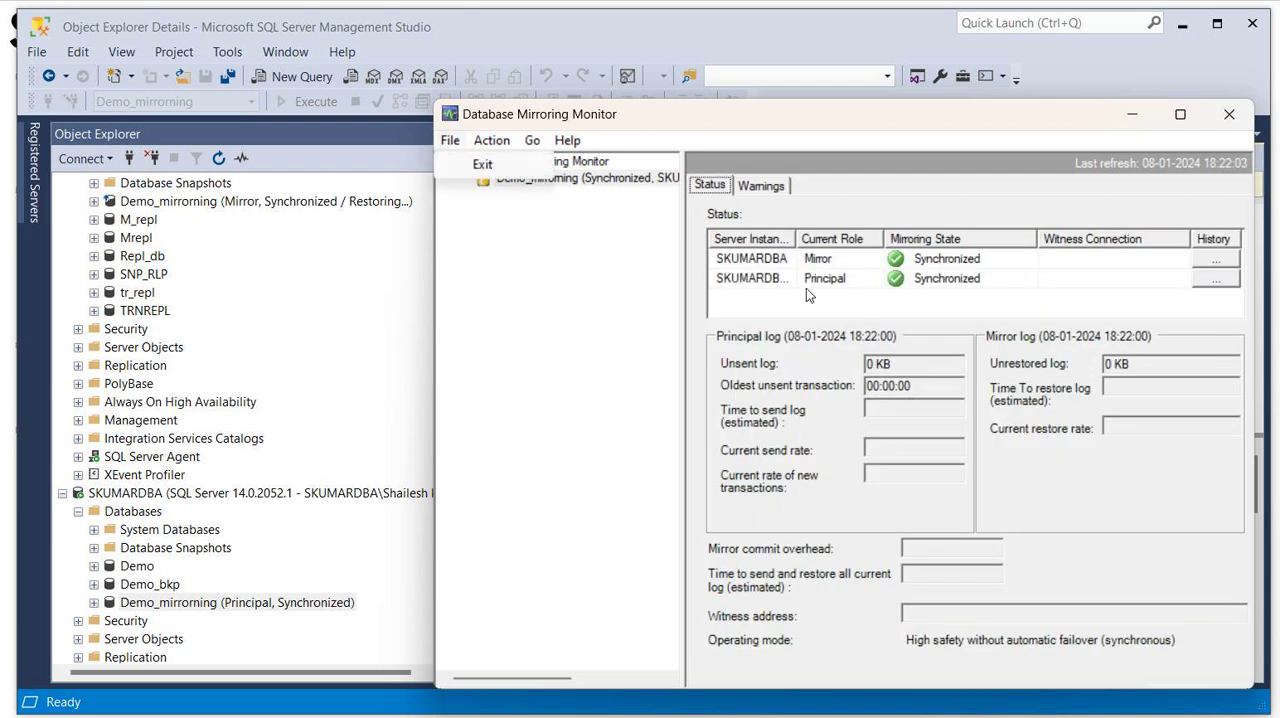
- Widen the Server Instance column to fit the full names, check each instance's current role, and return to Object Explorer
{"action": "double_click", "coordinate": [797, 240]}
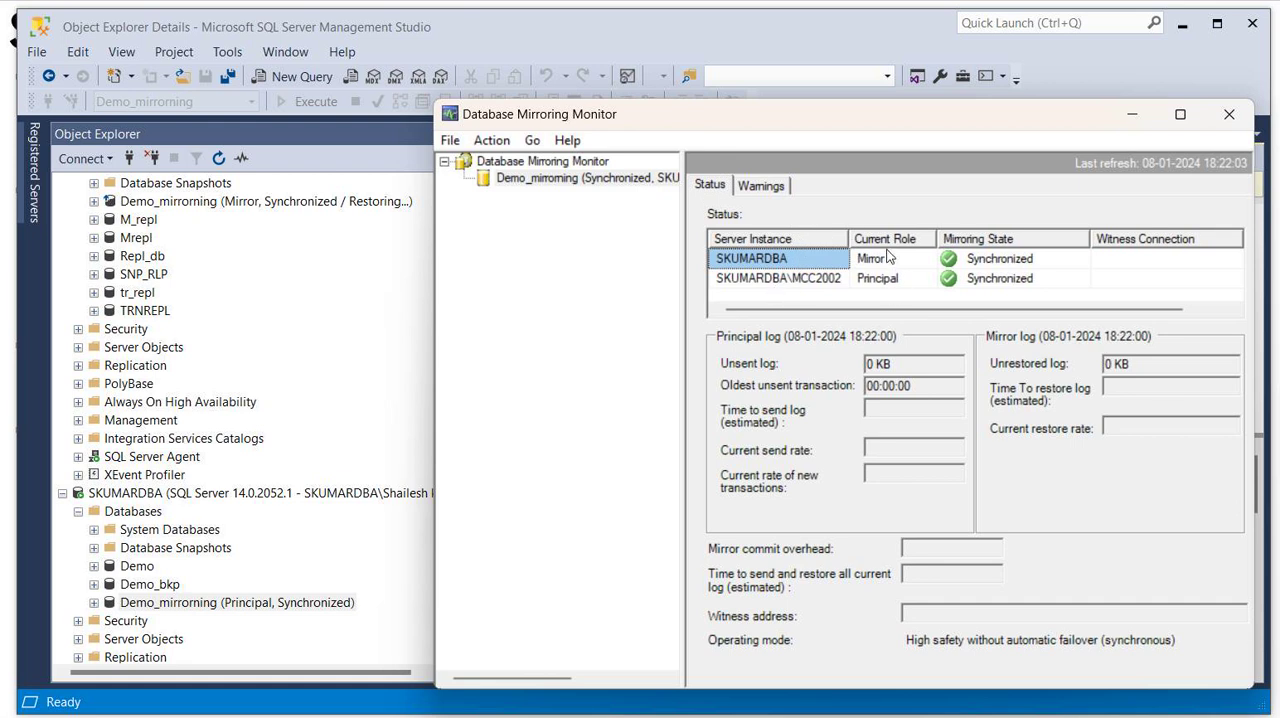
{"action": "left_click", "coordinate": [556, 218]}
{"action": "left_click", "coordinate": [784, 283]}
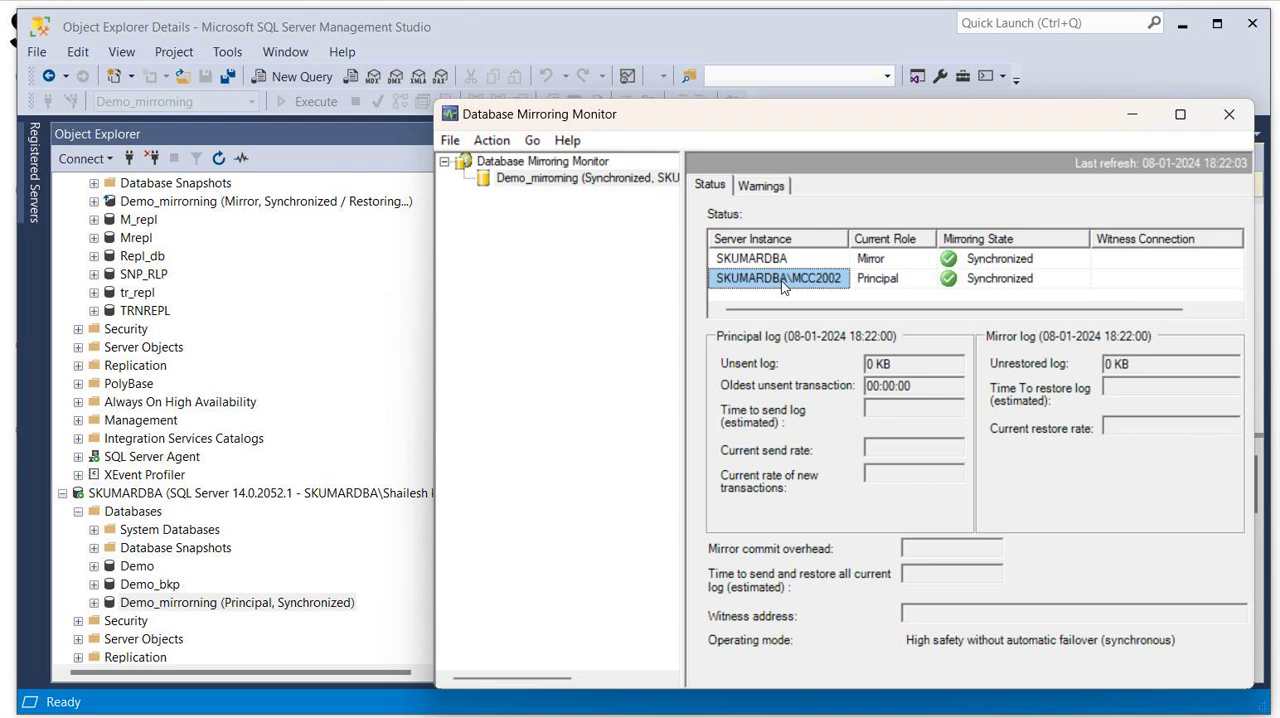
{"action": "left_click", "coordinate": [759, 257]}
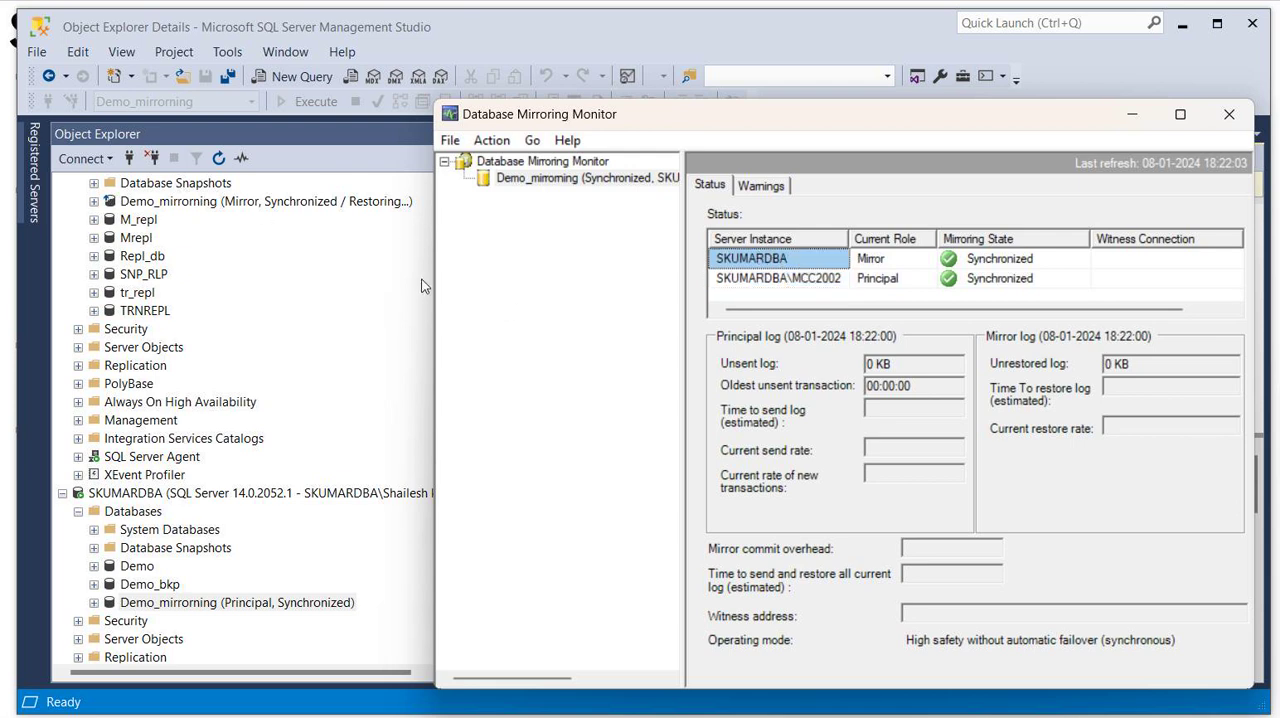
{"action": "left_click", "coordinate": [391, 371]}
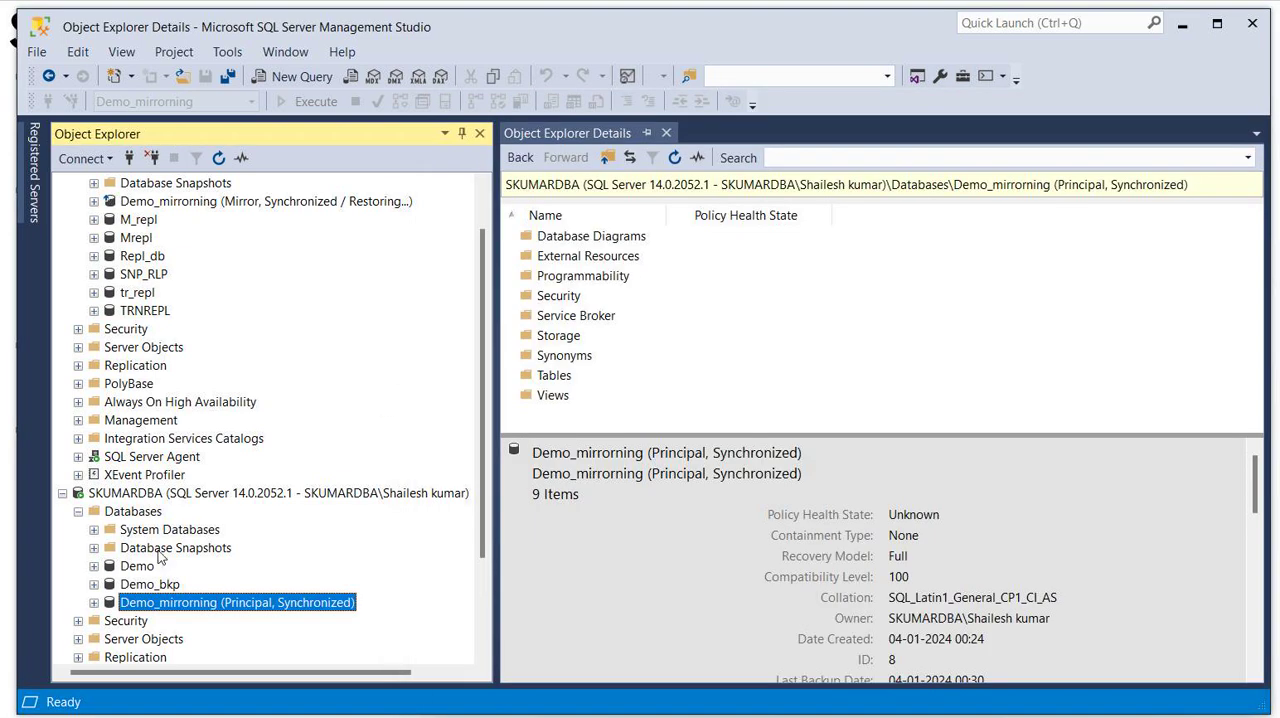
- Refresh the default SKUMARDBA server instance in Object Explorer to update the mirroring state of its databases
{"action": "left_click", "coordinate": [123, 496]}
{"action": "left_click", "coordinate": [219, 158]}
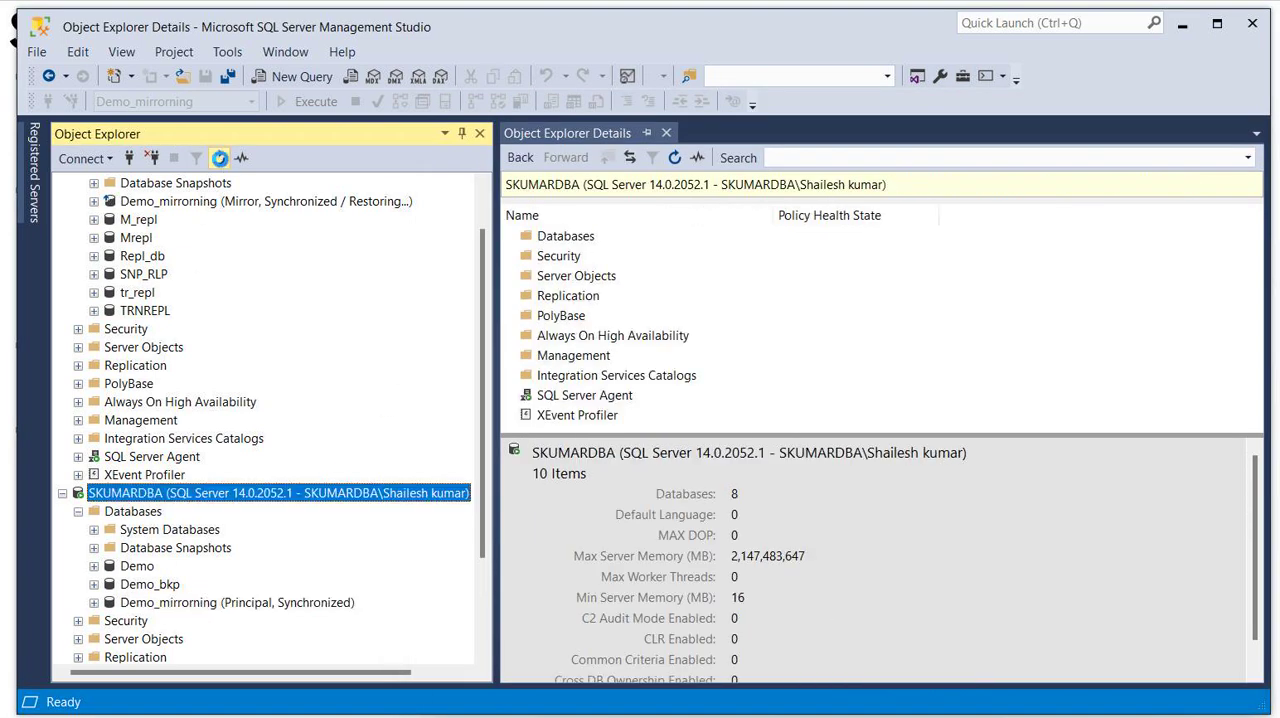
{"action": "left_click", "coordinate": [78, 475]}
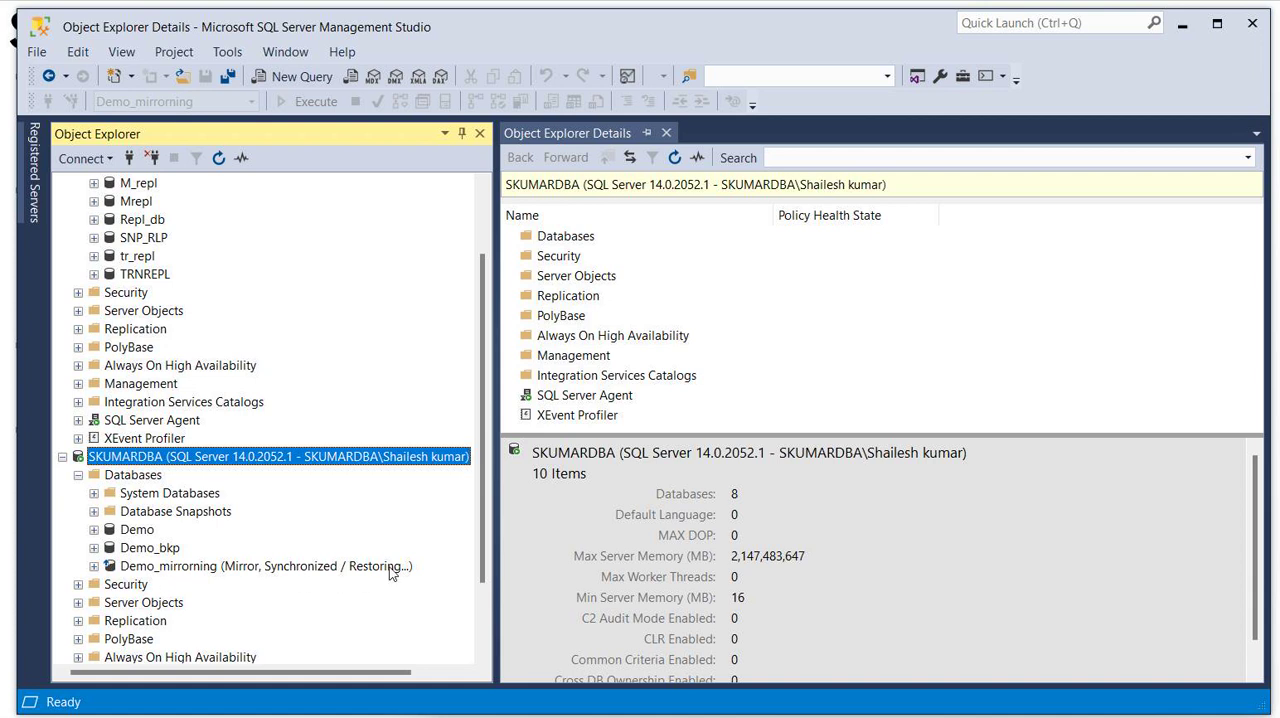
- Refresh the Databases folder of the MCC2002 instance and expand its Demo_mirrorning database
{"action": "left_click_drag", "start_coordinate": [481, 332], "coordinate": [491, 200]}
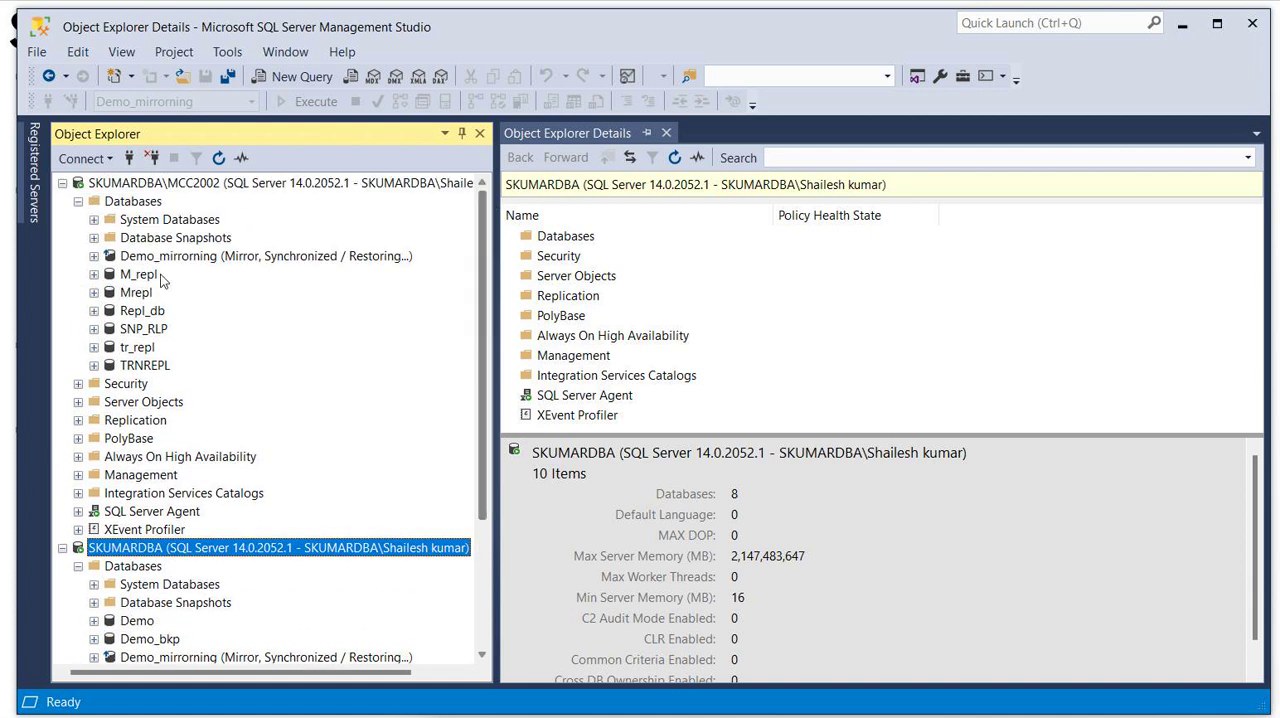
{"action": "left_click", "coordinate": [131, 203]}
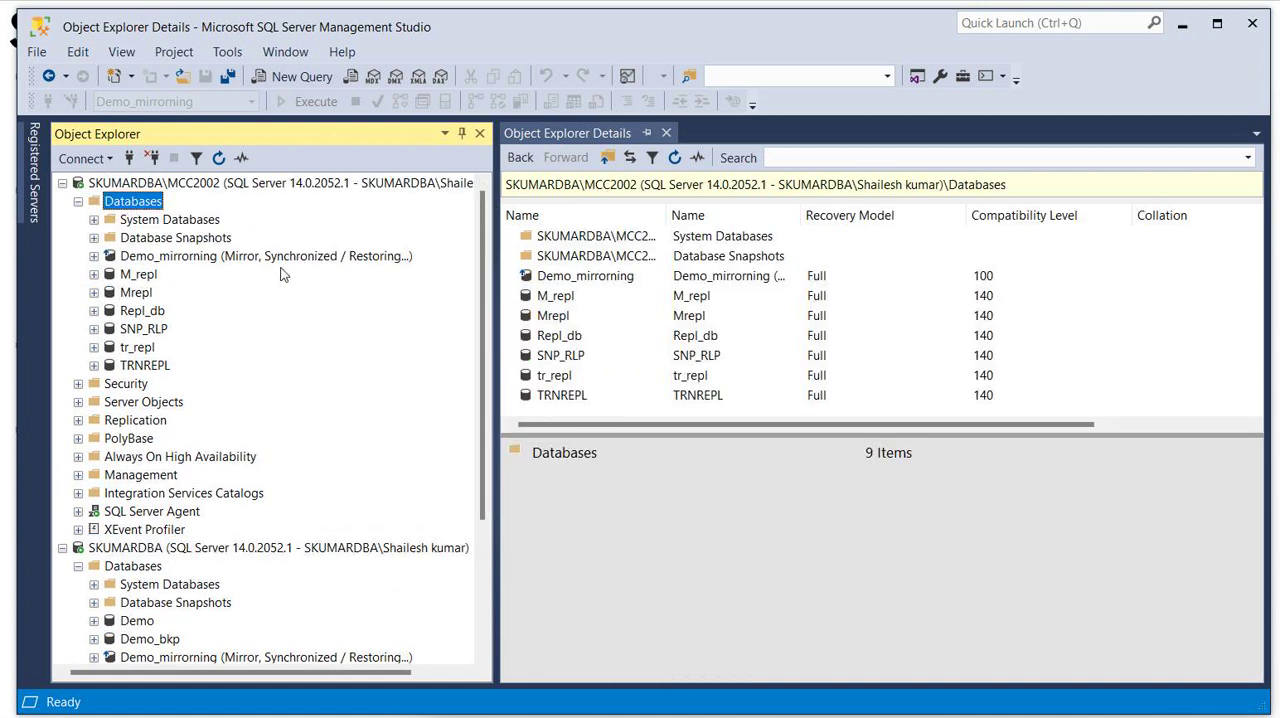
{"action": "left_click", "coordinate": [218, 159]}
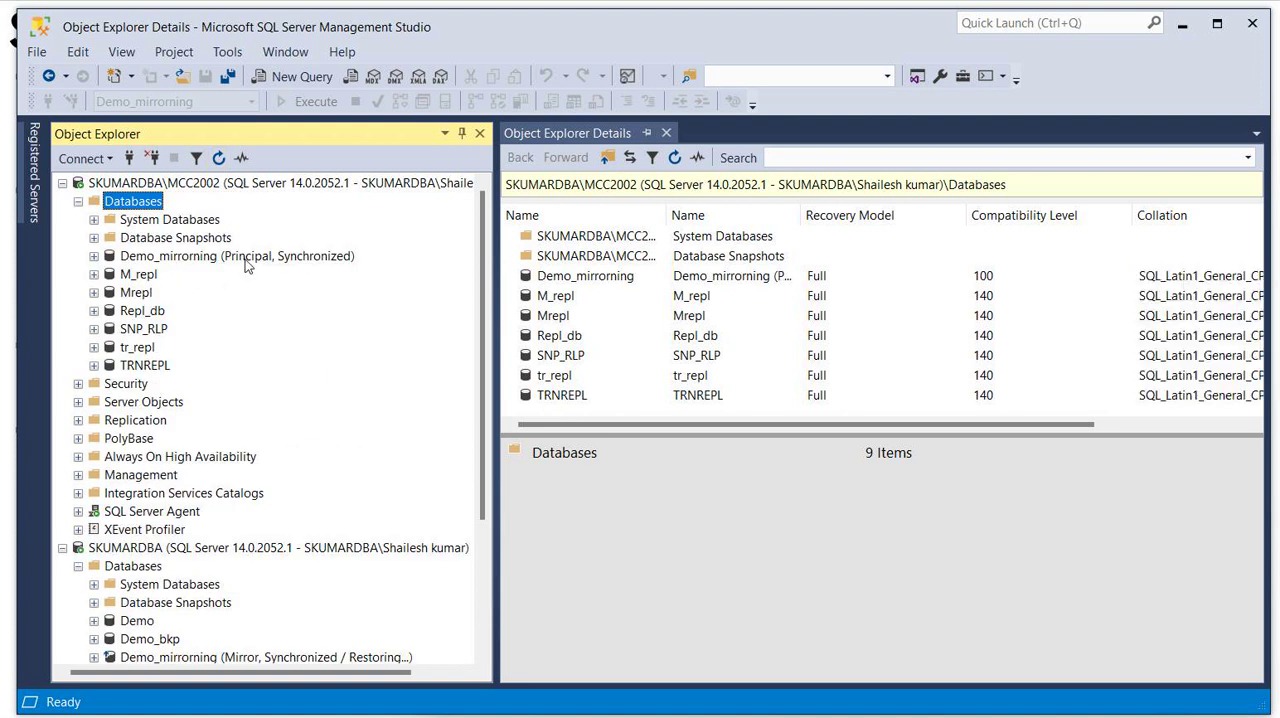
{"action": "left_click", "coordinate": [94, 256]}
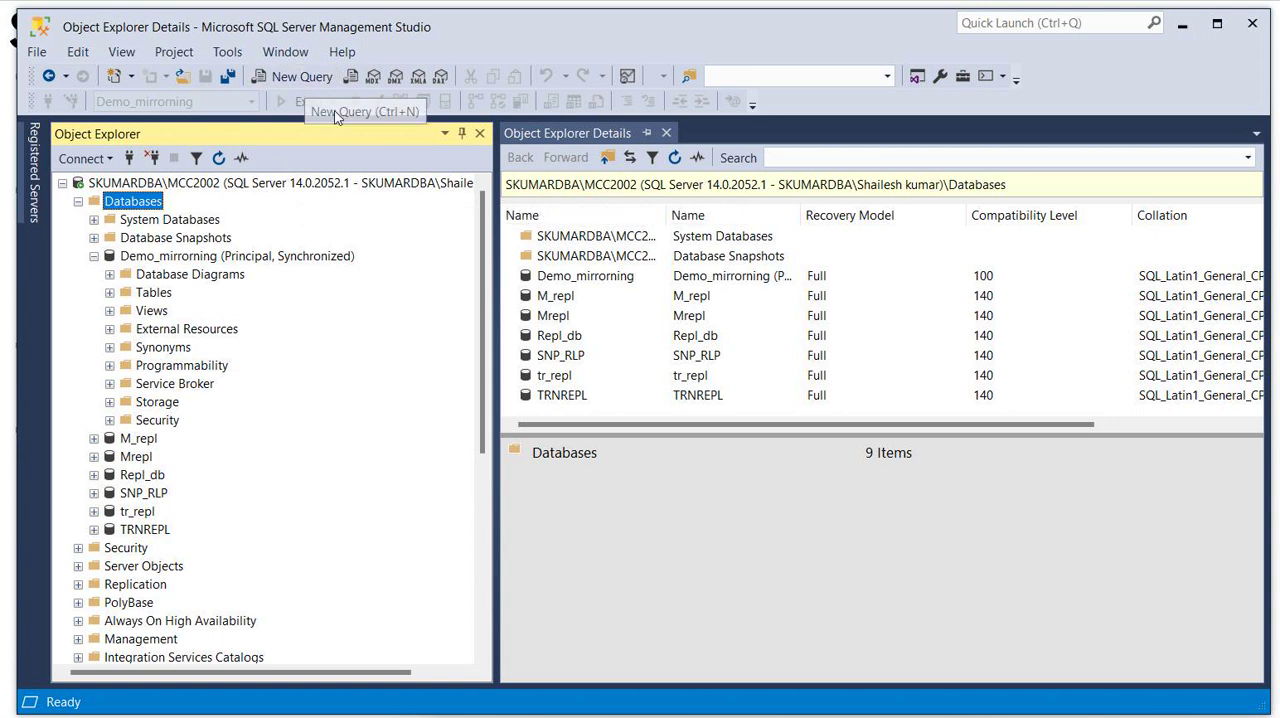
- Open the table.sql script on the MCC2002 instance and execute only its final SELECT * FROM info; statement
{"action": "key", "text": "ctrl+o"}
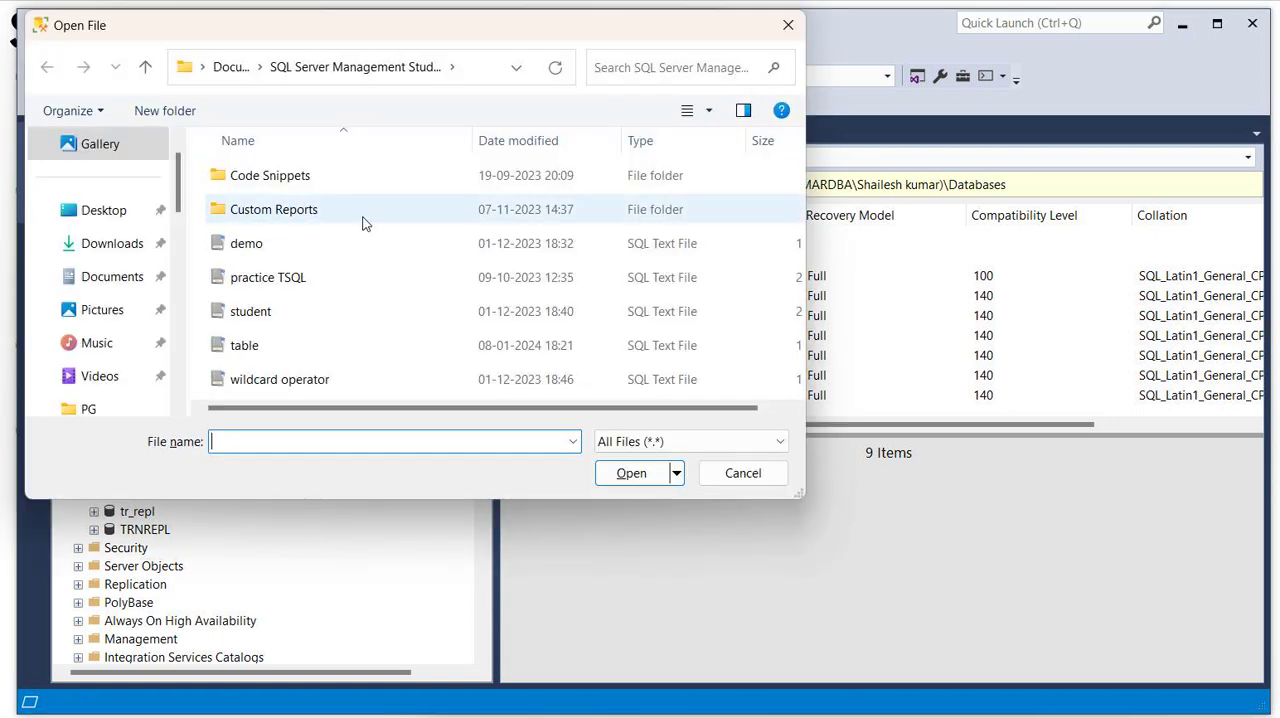
{"action": "left_click", "coordinate": [235, 348]}
{"action": "double_click", "coordinate": [235, 348]}
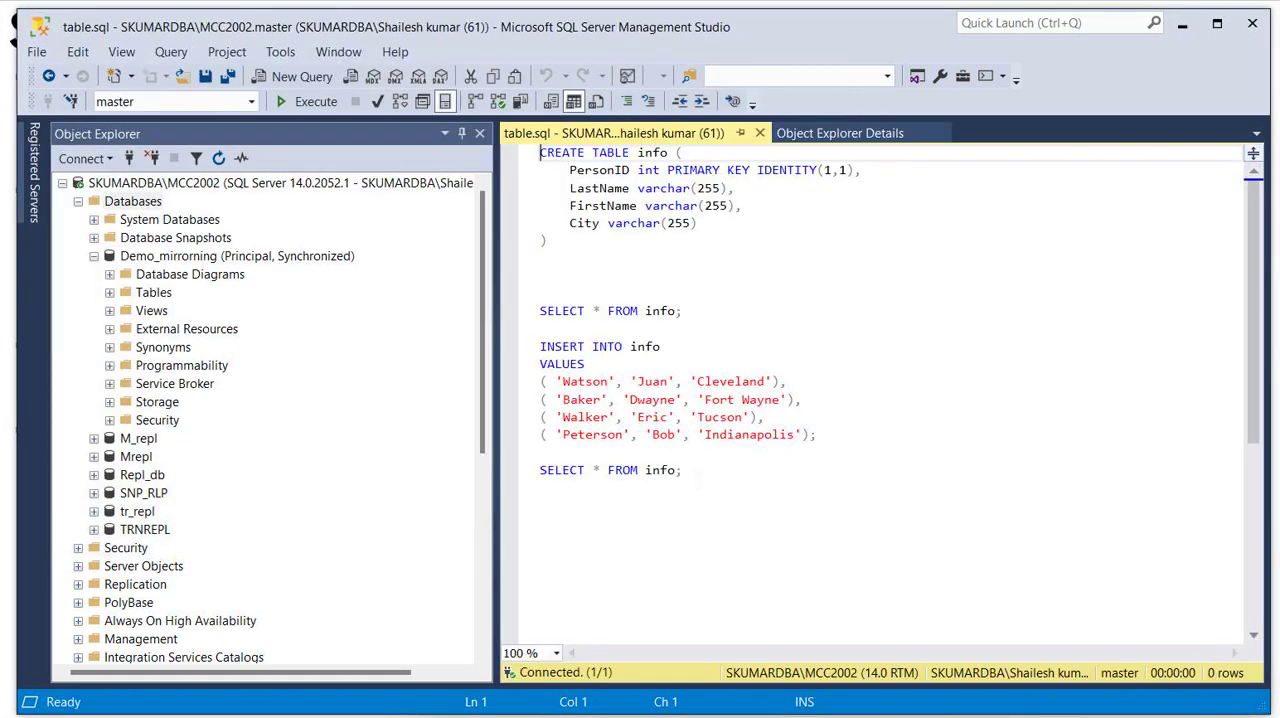
{"action": "key", "text": "ctrl+End"}
{"action": "key", "text": "shift+Home"}
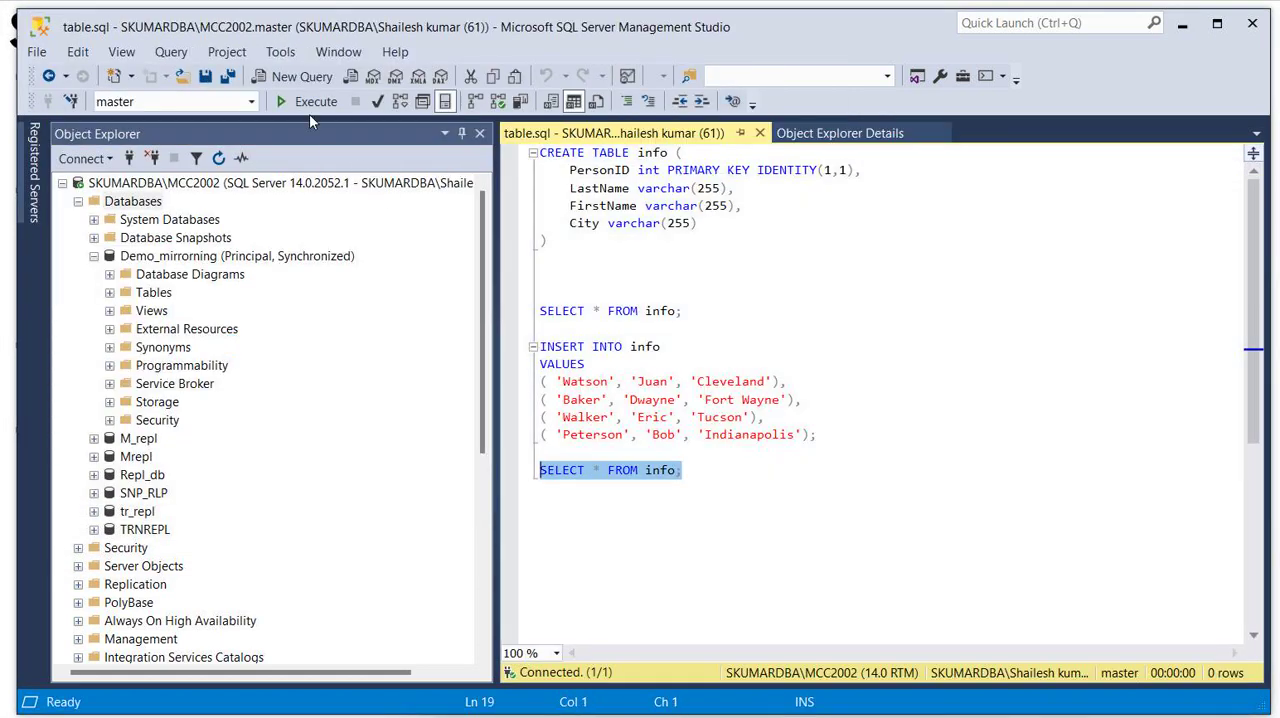
{"action": "left_click", "coordinate": [309, 102]}
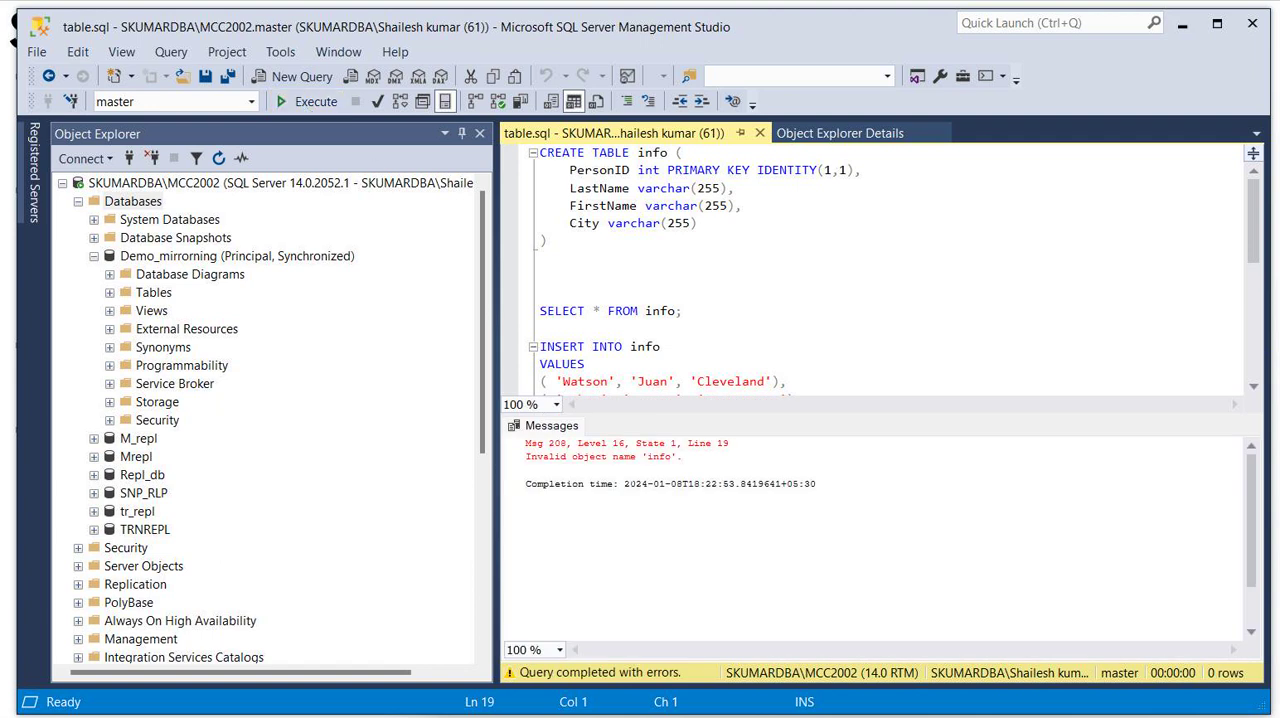
{"action": "left_click_drag", "start_coordinate": [738, 416], "coordinate": [765, 338]}
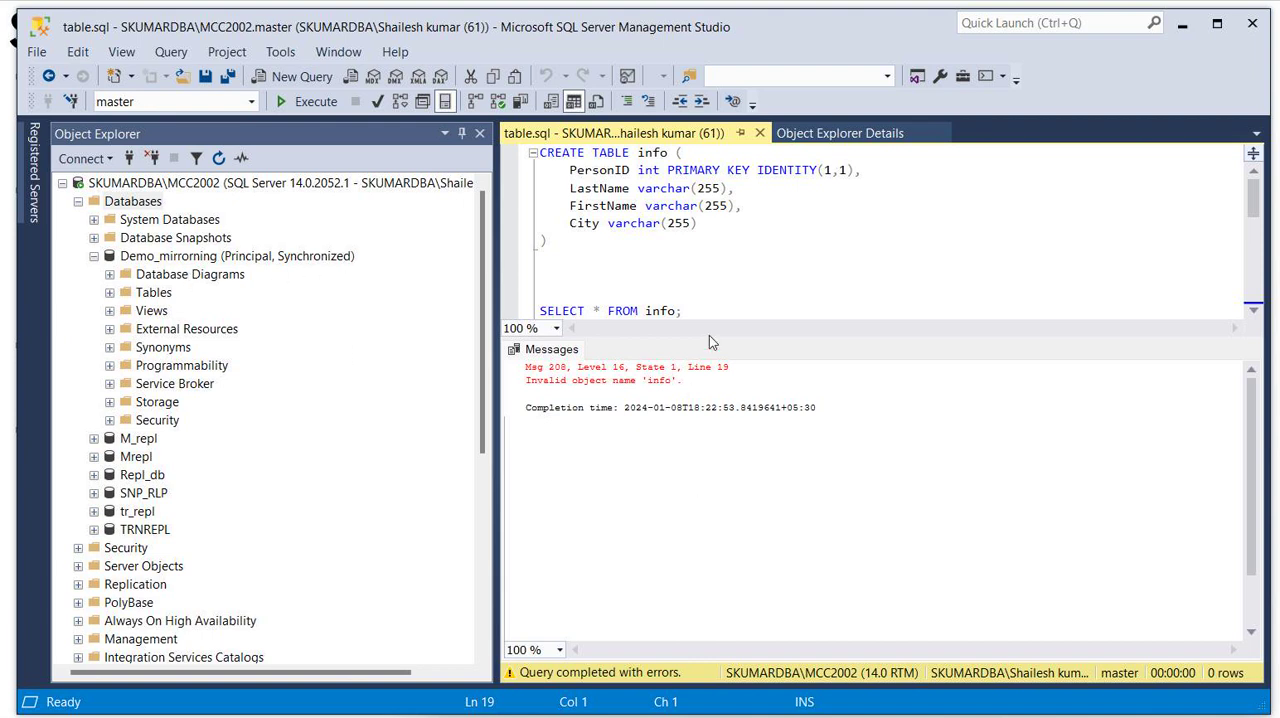
{"action": "left_click_drag", "start_coordinate": [708, 338], "coordinate": [719, 419]}
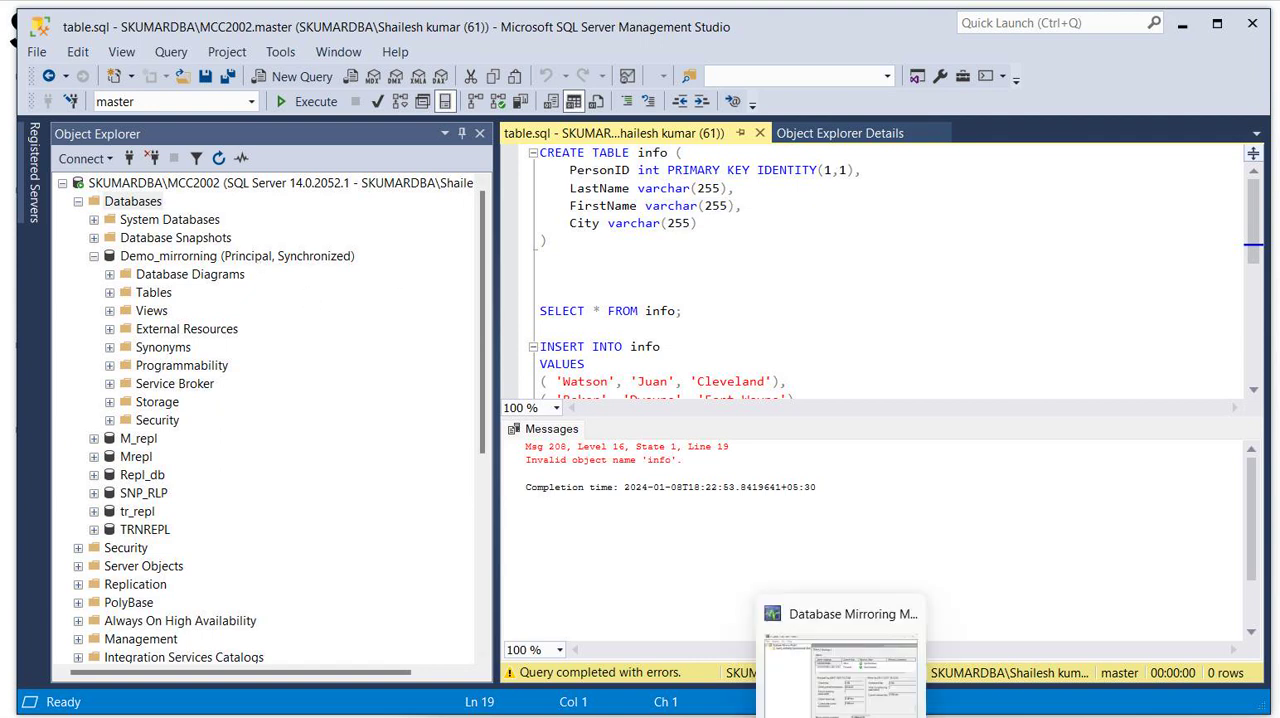
- Check the instance roles in the Database Mirroring Monitor, return to Management Studio and close the table.sql query
{"action": "left_click", "coordinate": [841, 716]}
{"action": "mouse_move", "coordinate": [795, 716]}
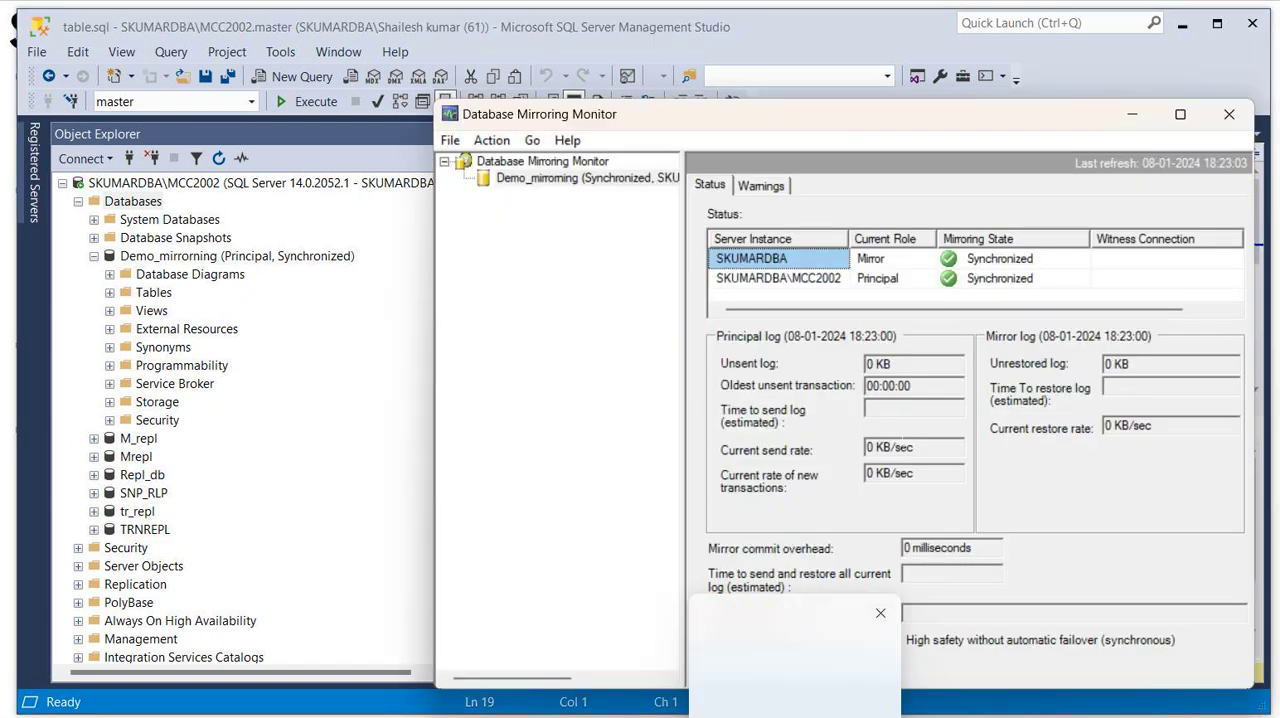
{"action": "left_click", "coordinate": [795, 716]}
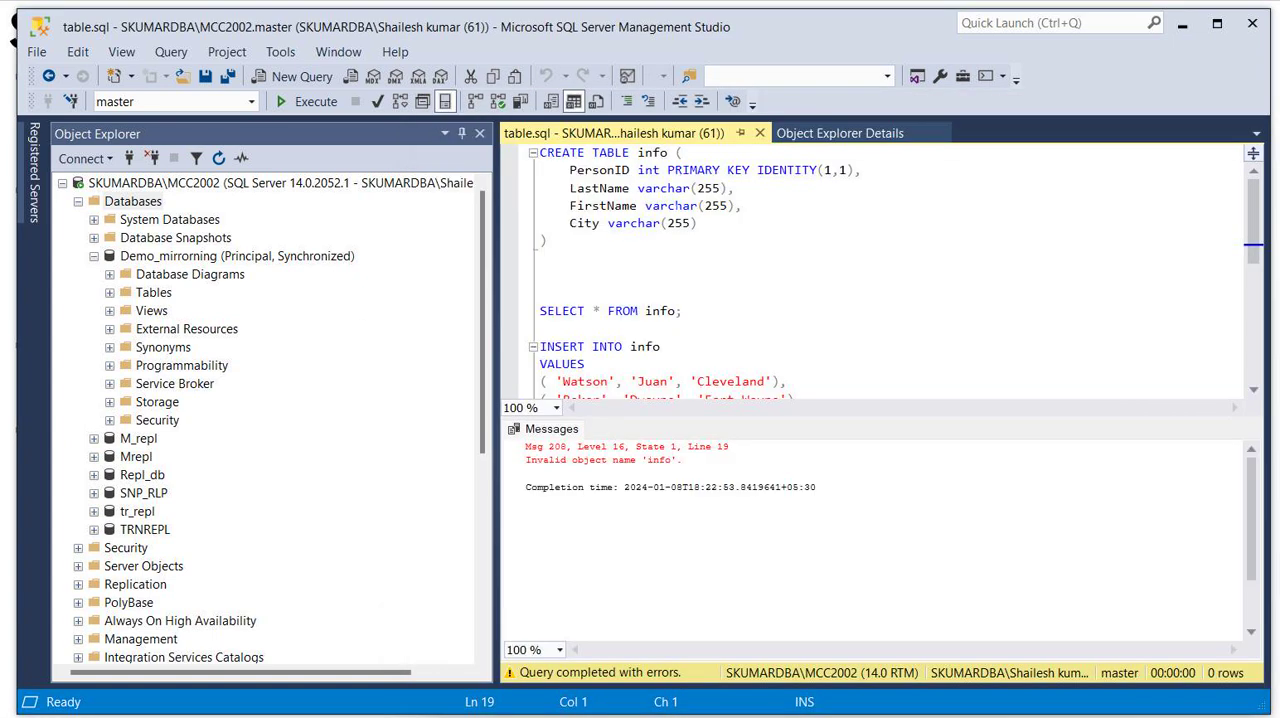
{"action": "left_click", "coordinate": [760, 133]}
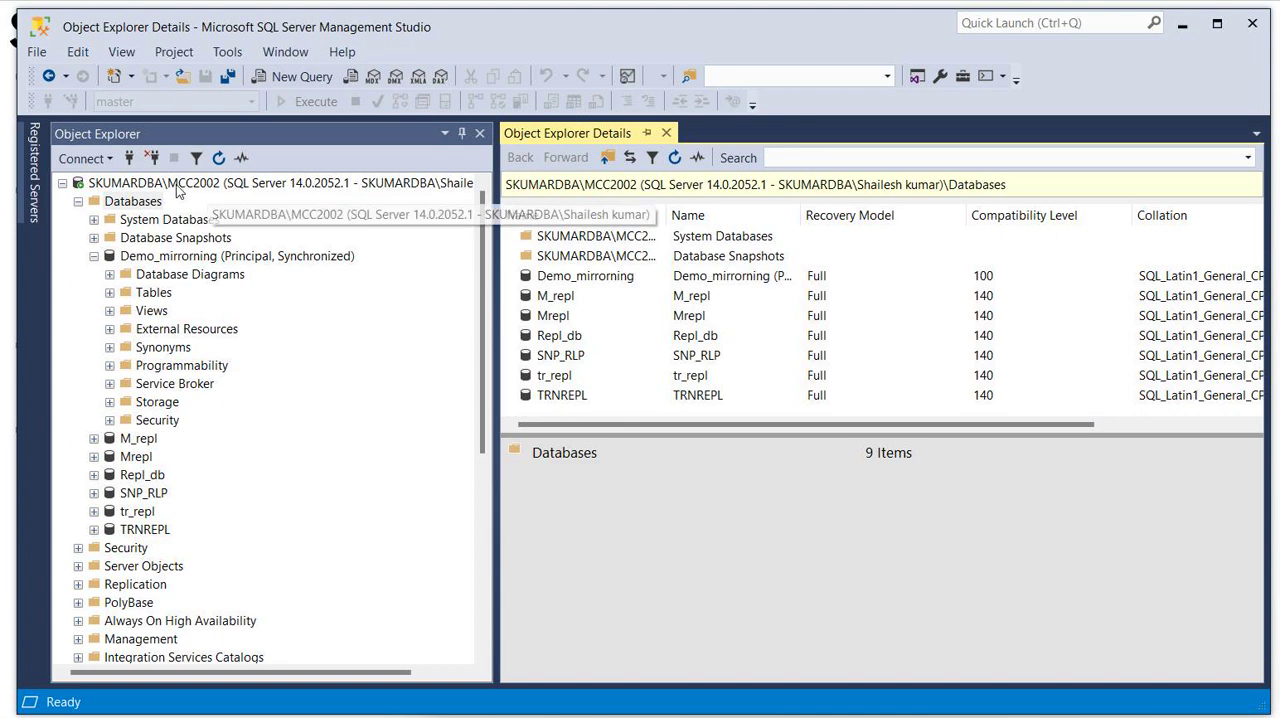
- Open the mirroring settings of Demo_mirrorning on the MCC2002 instance and confirm the failover to its mirror database
{"action": "right_click", "coordinate": [133, 258]}
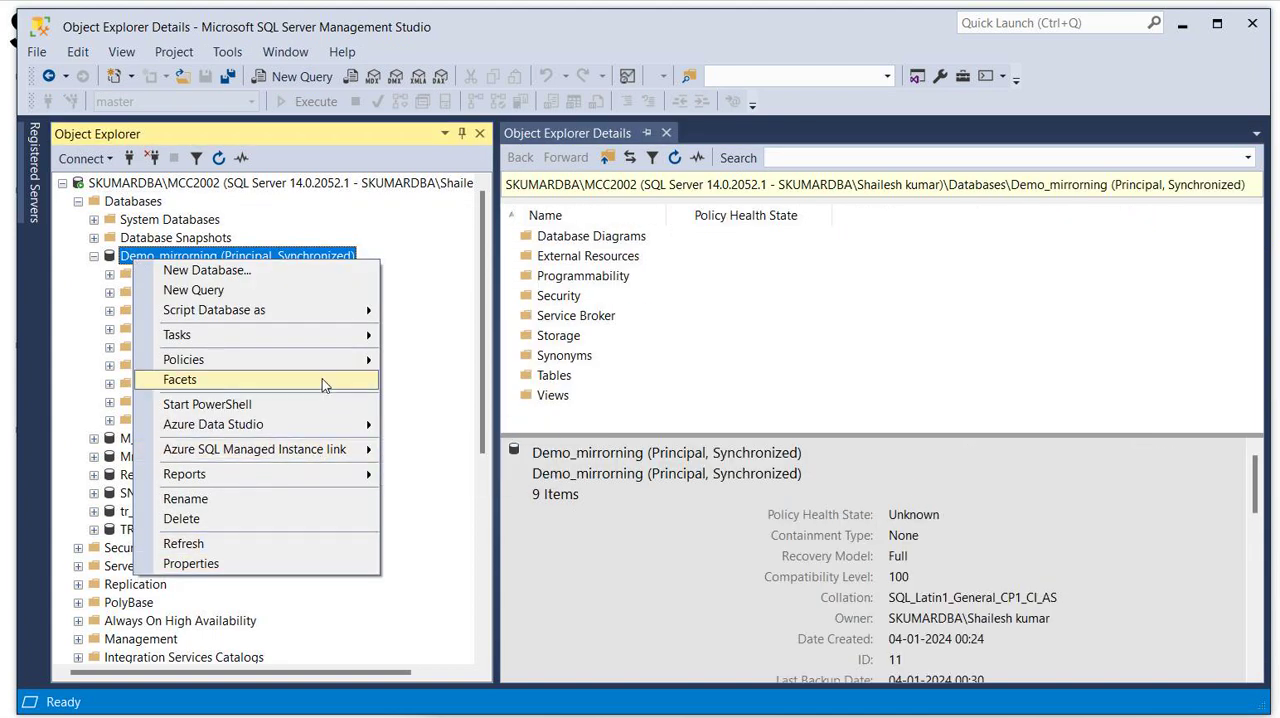
{"action": "mouse_move", "coordinate": [347, 336]}
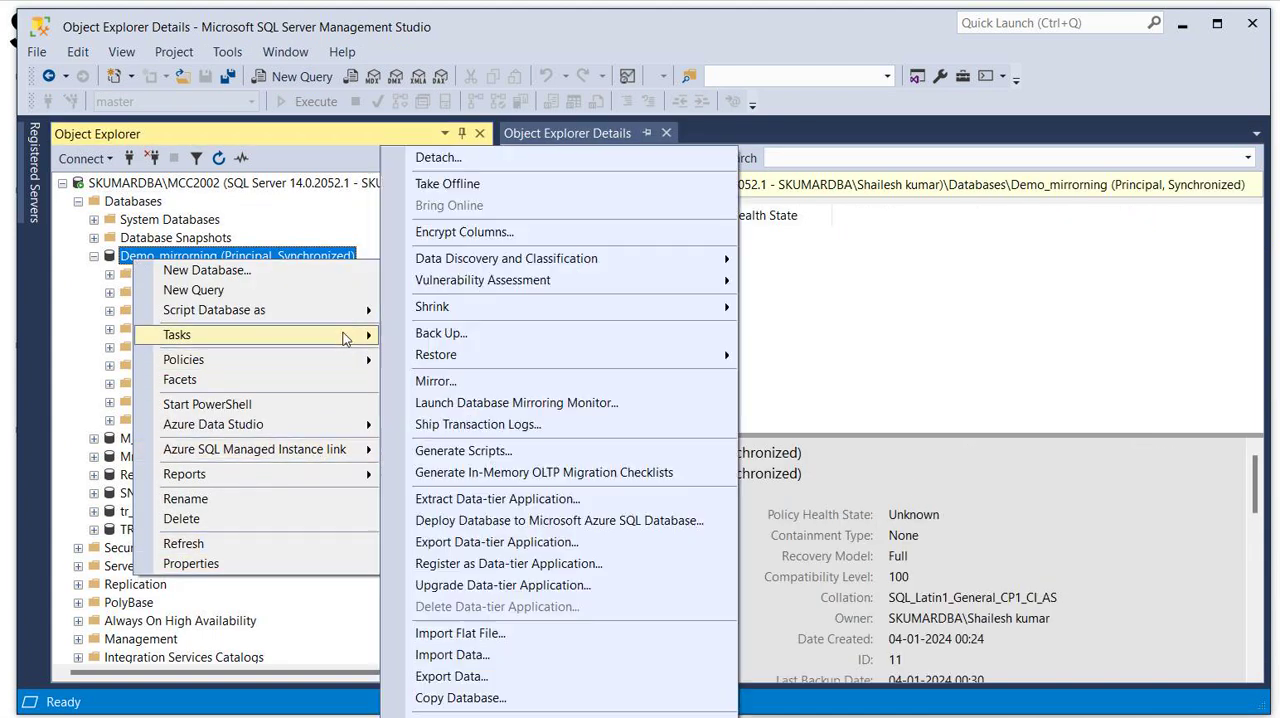
{"action": "left_click", "coordinate": [425, 380]}
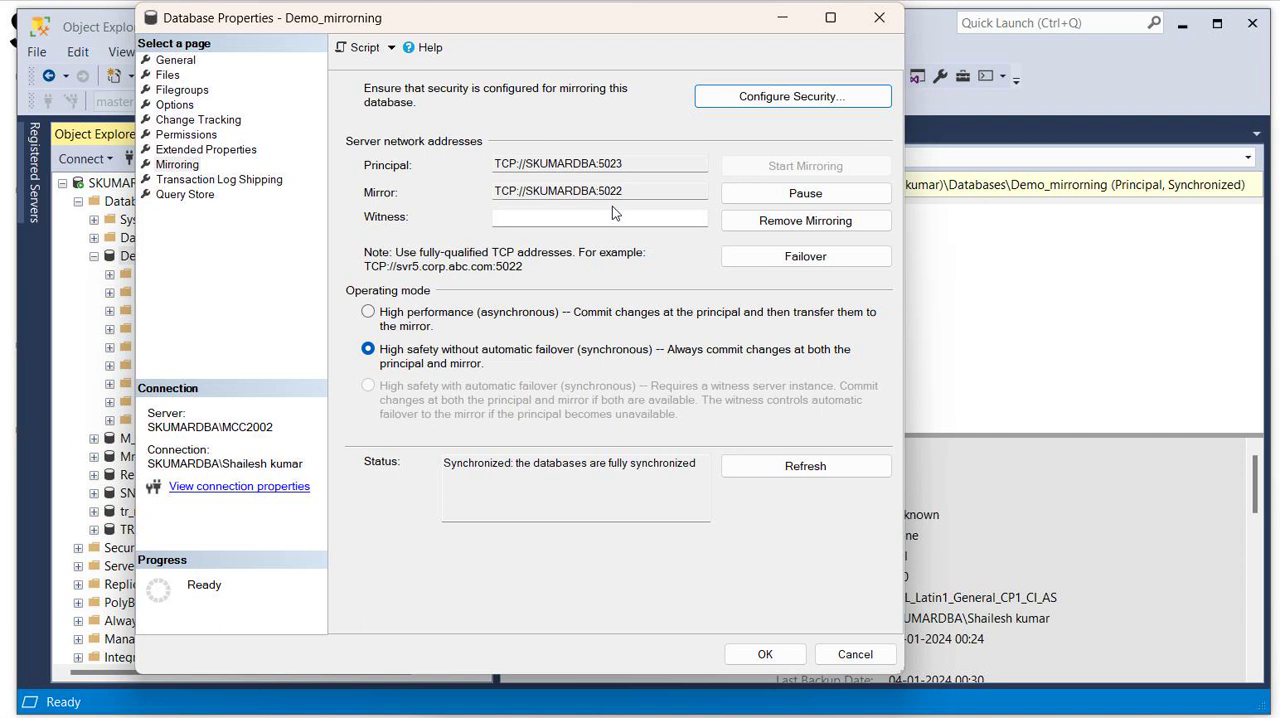
{"action": "left_click", "coordinate": [801, 258]}
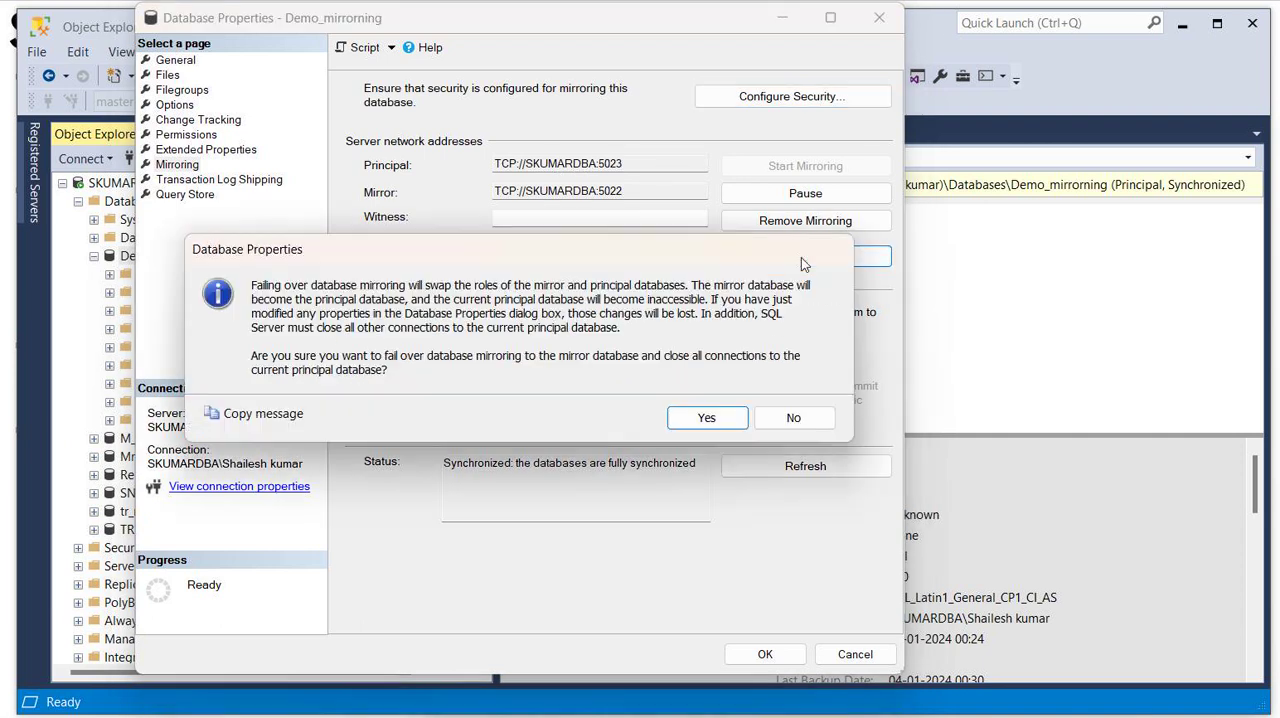
{"action": "left_click", "coordinate": [707, 418]}
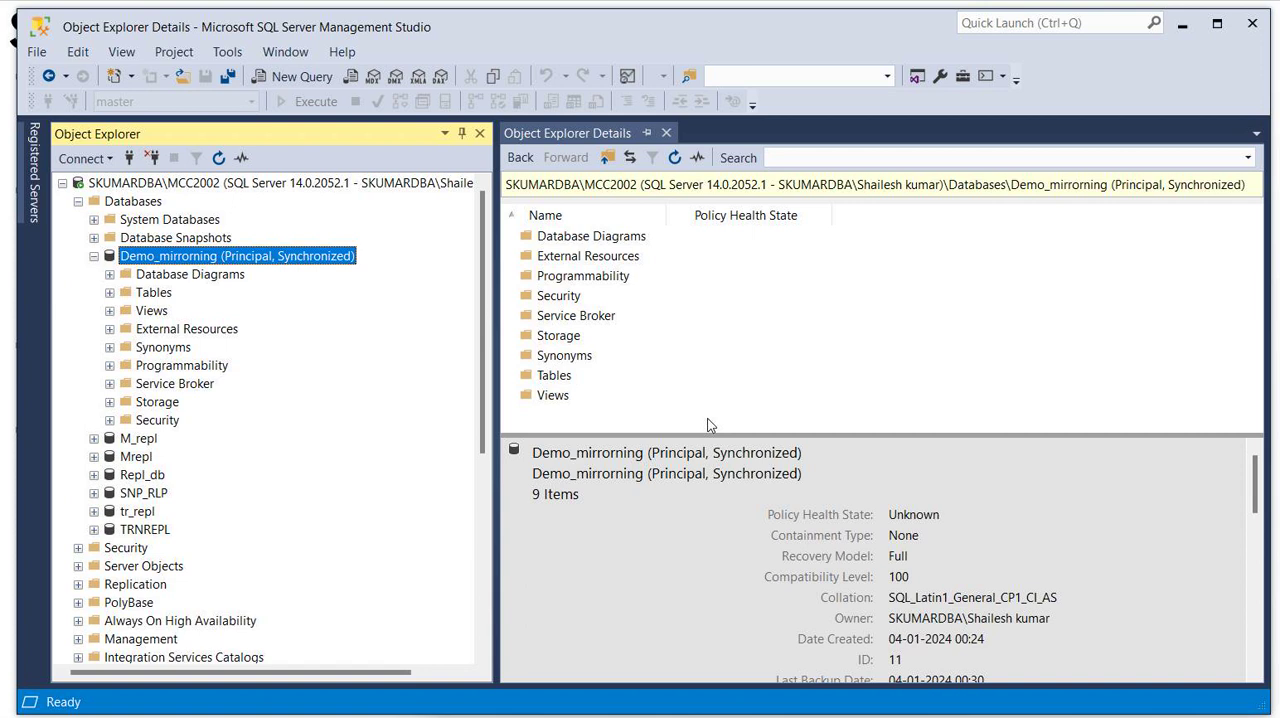
- Refresh both server instances and expand their Databases folders to check the role of Demo_mirrorning on each
{"action": "left_click", "coordinate": [218, 159]}
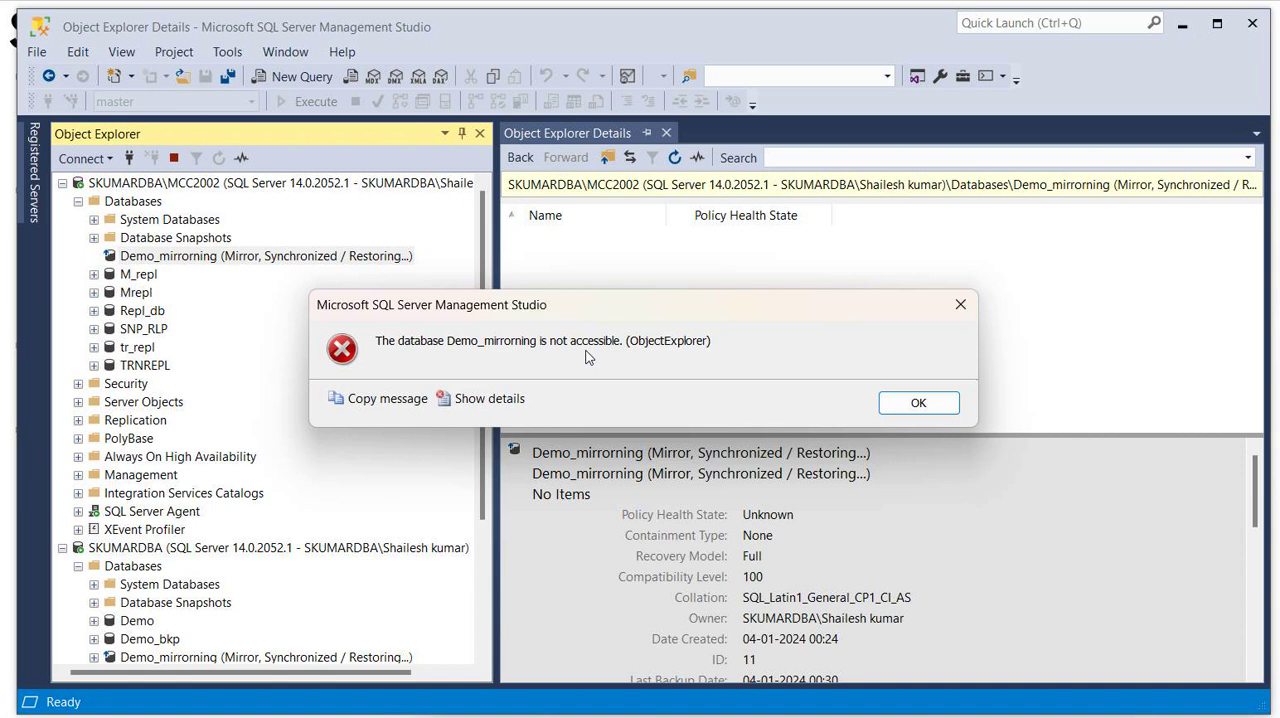
{"action": "left_click", "coordinate": [918, 402]}
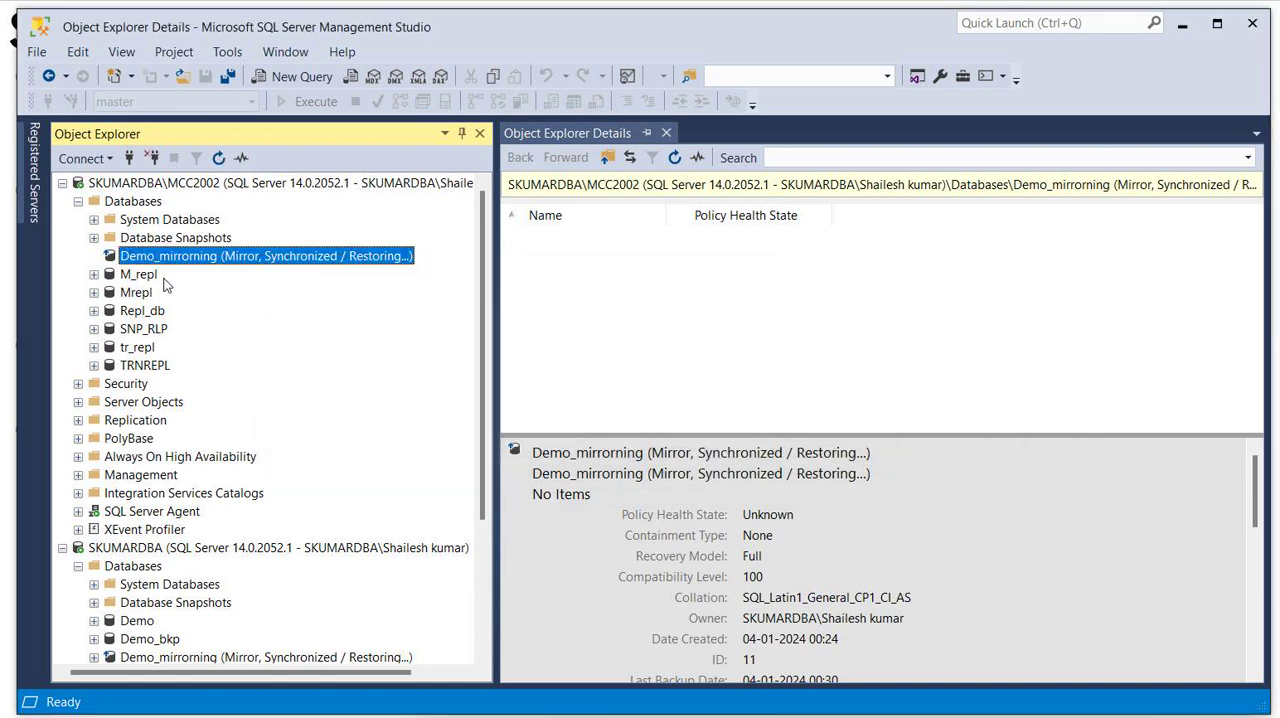
{"action": "left_click", "coordinate": [142, 184]}
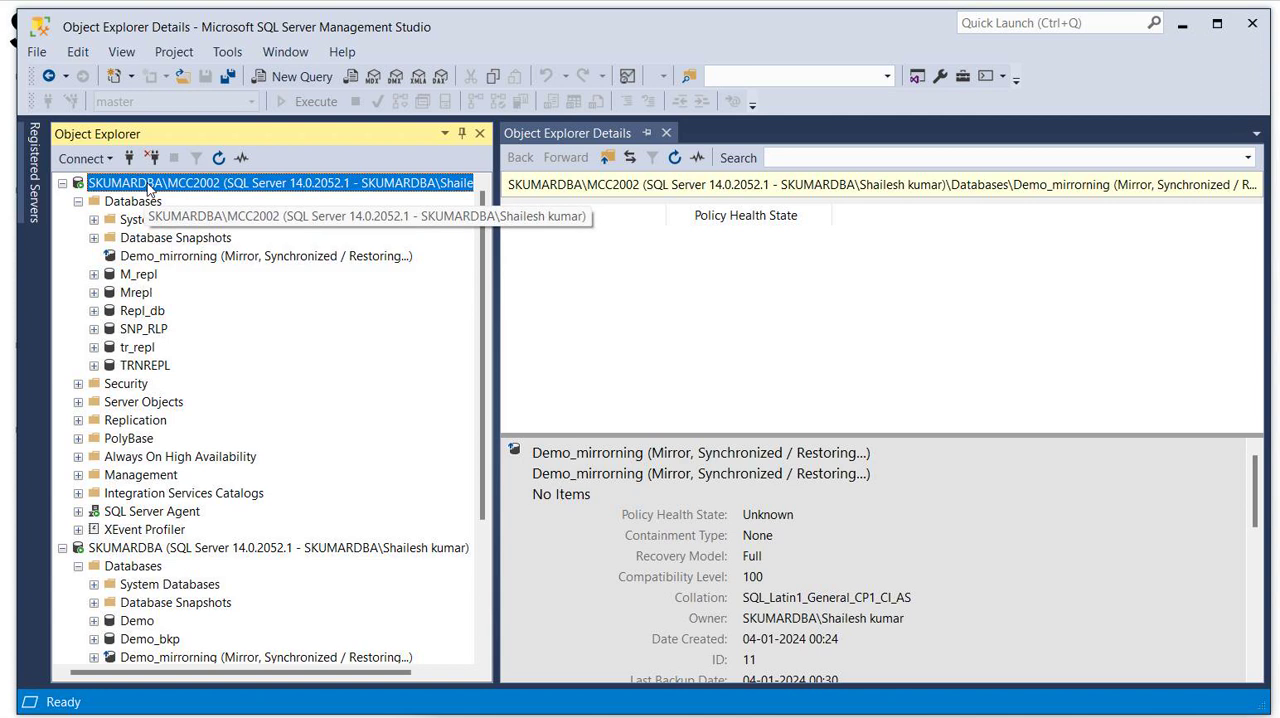
{"action": "left_click", "coordinate": [218, 158]}
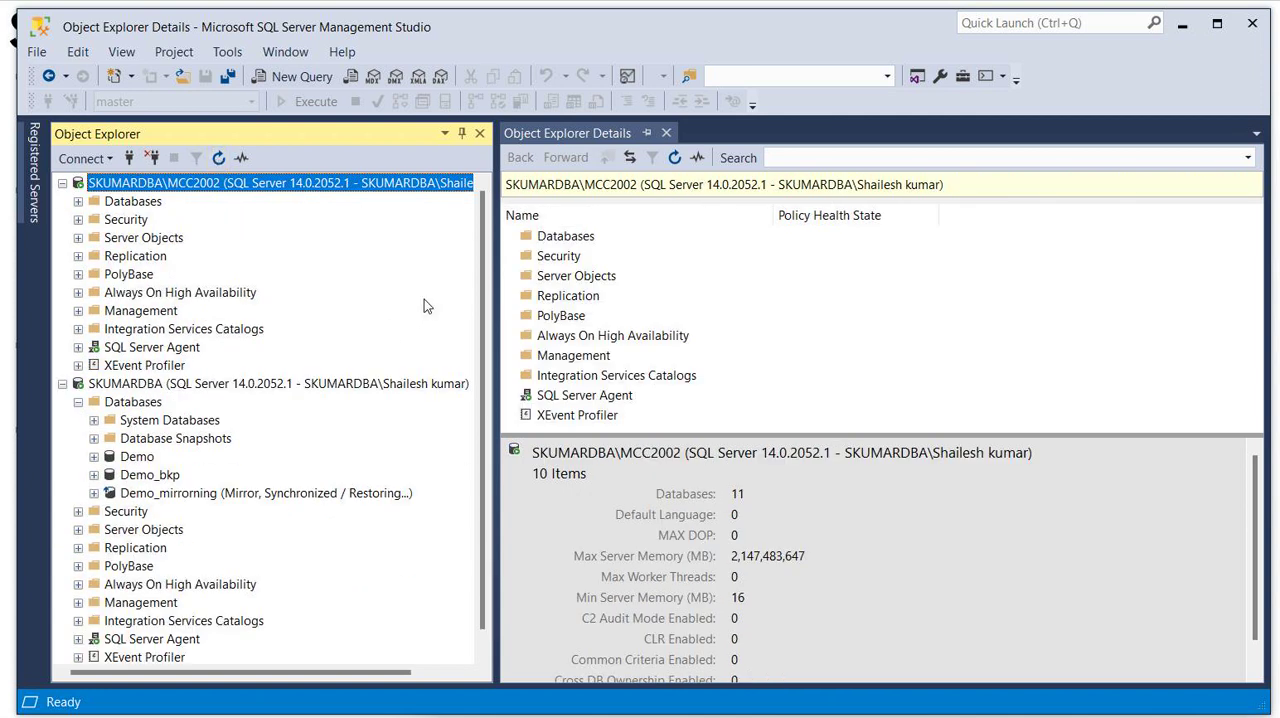
{"action": "left_click", "coordinate": [139, 388]}
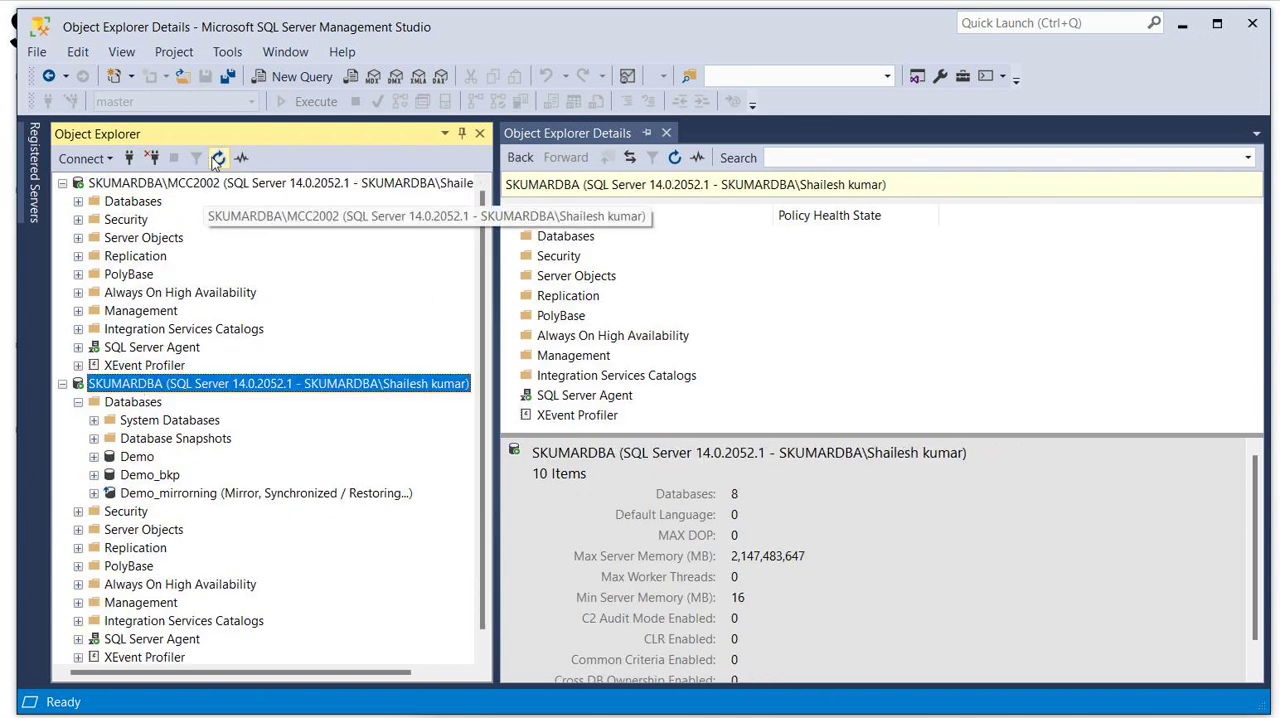
{"action": "left_click", "coordinate": [215, 157]}
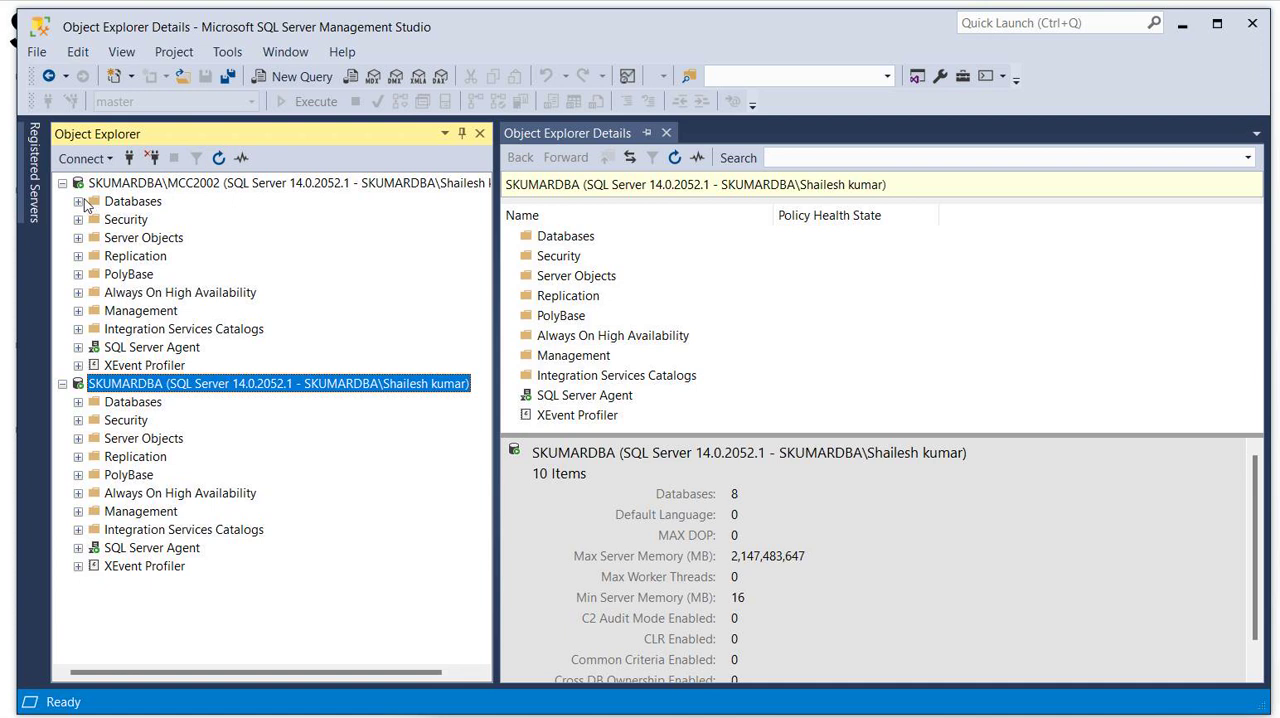
{"action": "left_click", "coordinate": [79, 201]}
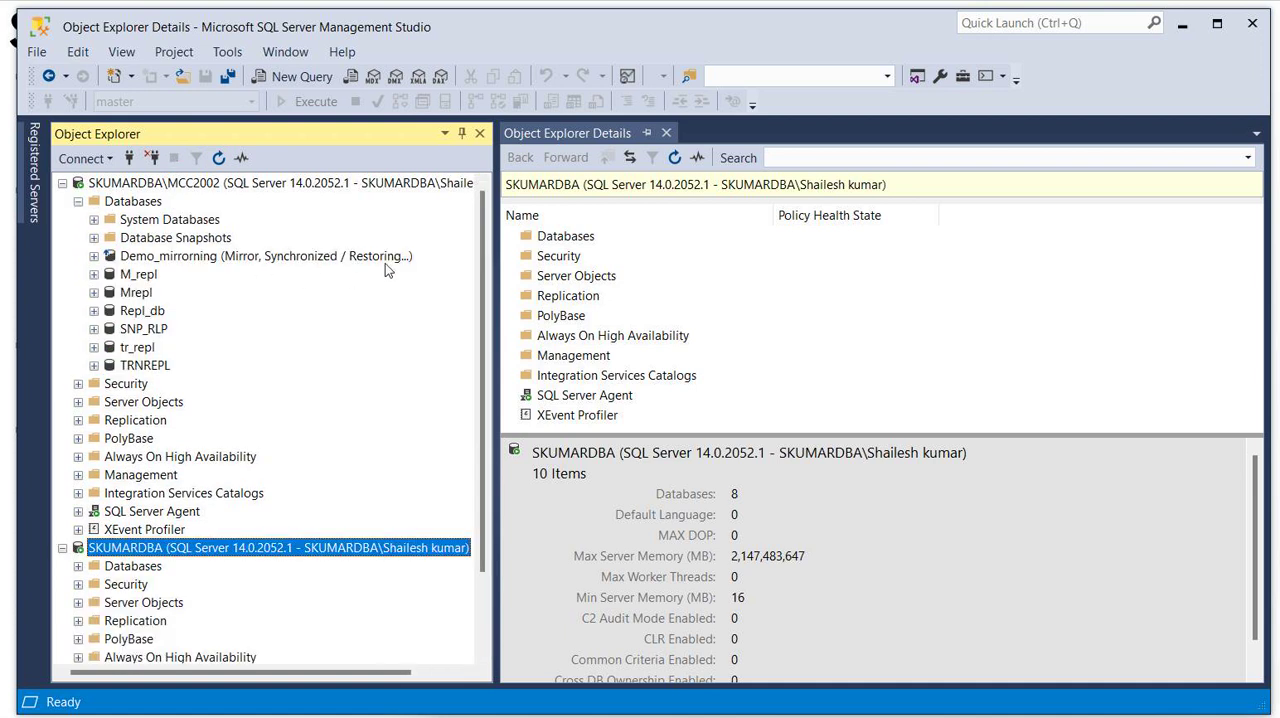
{"action": "left_click", "coordinate": [79, 567]}
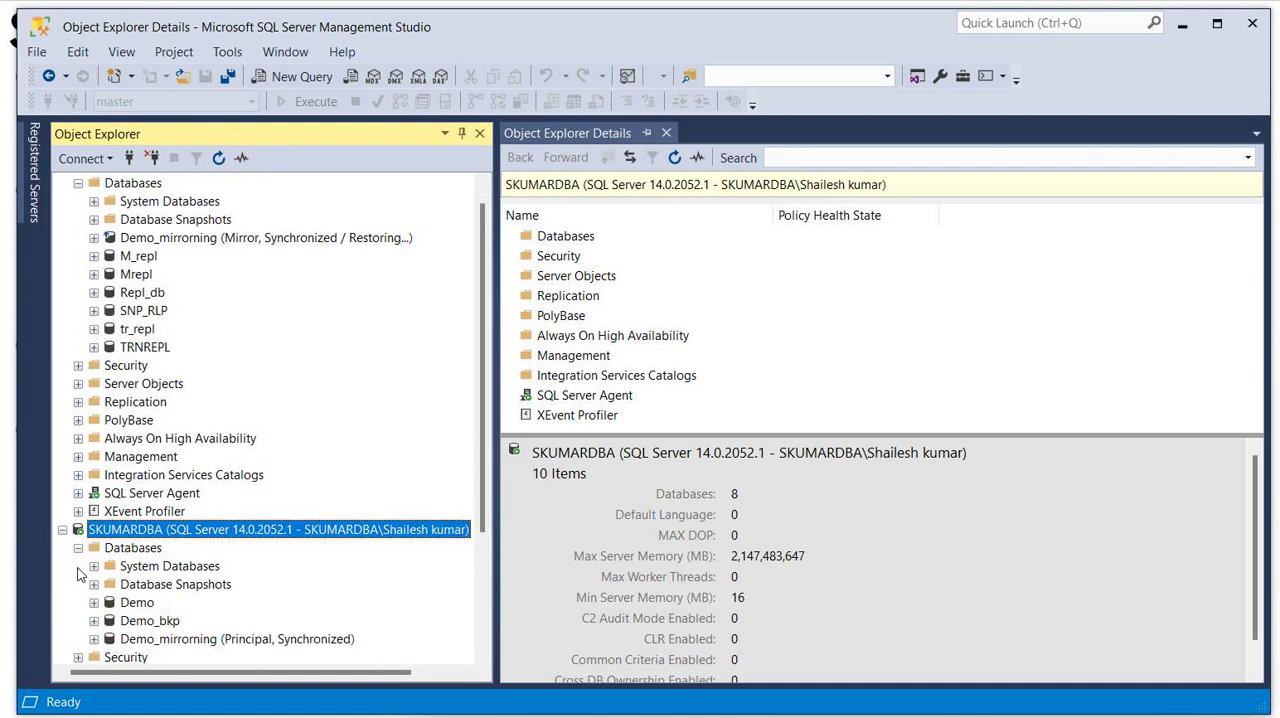
- Expand the tables of Demo_mirrorning on the default SKUMARDBA instance and select the top 1000 rows of dbo.info
{"action": "left_click", "coordinate": [200, 639]}
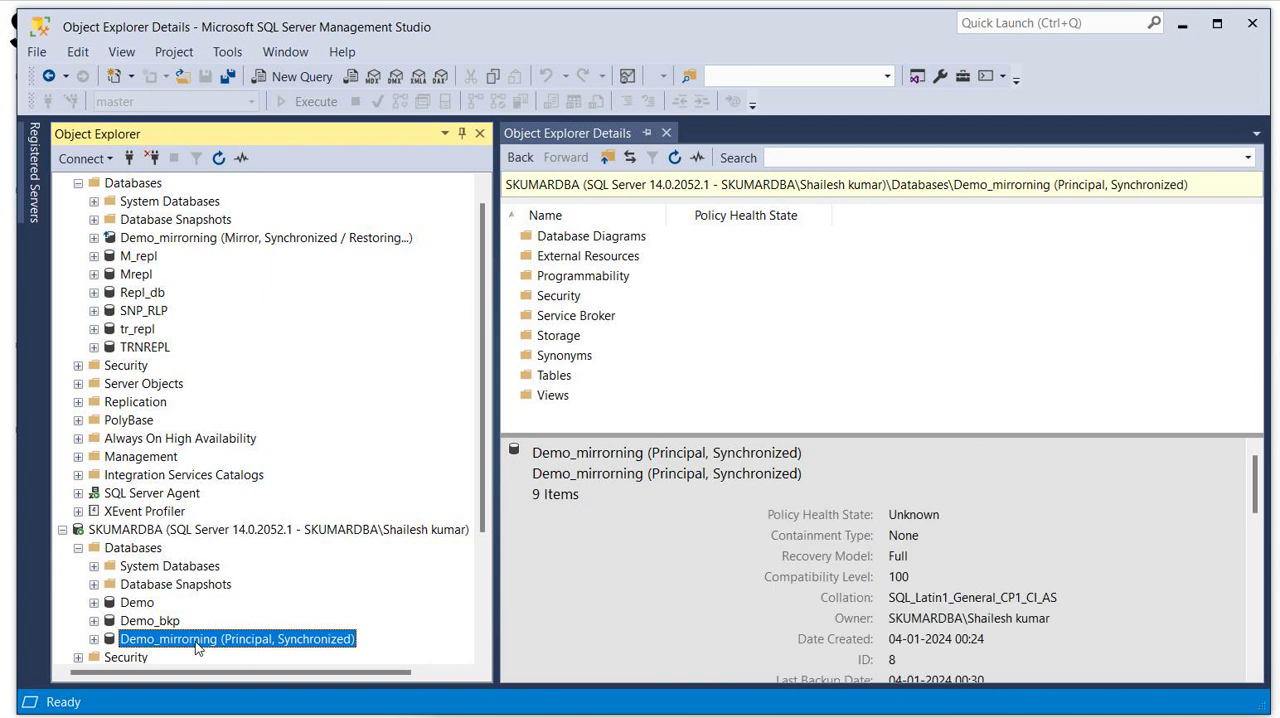
{"action": "left_click", "coordinate": [93, 639]}
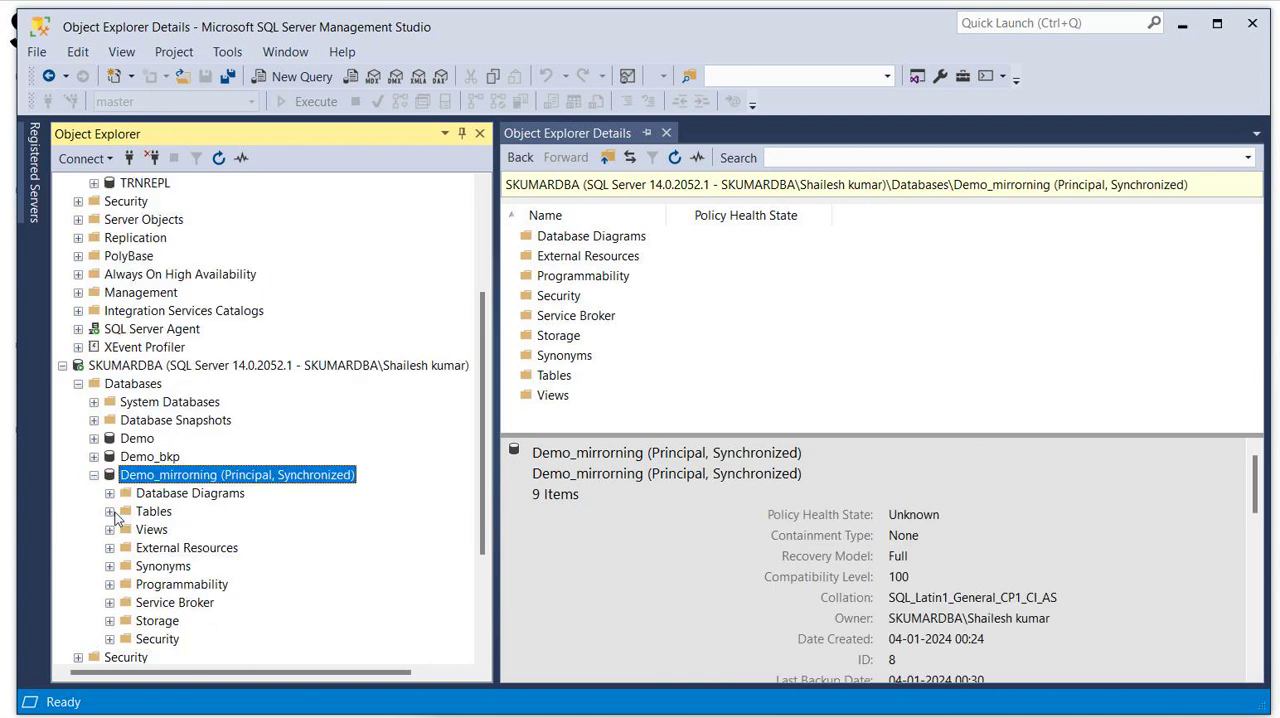
{"action": "left_click", "coordinate": [110, 512]}
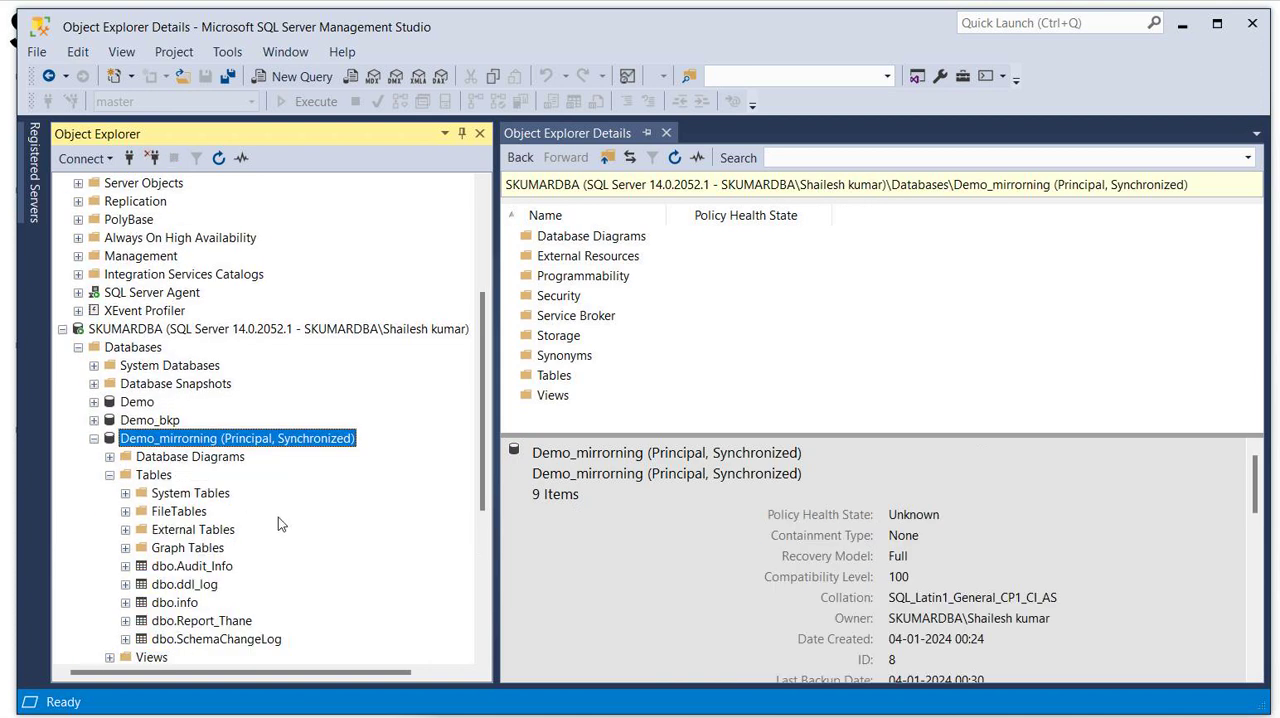
{"action": "right_click", "coordinate": [181, 608]}
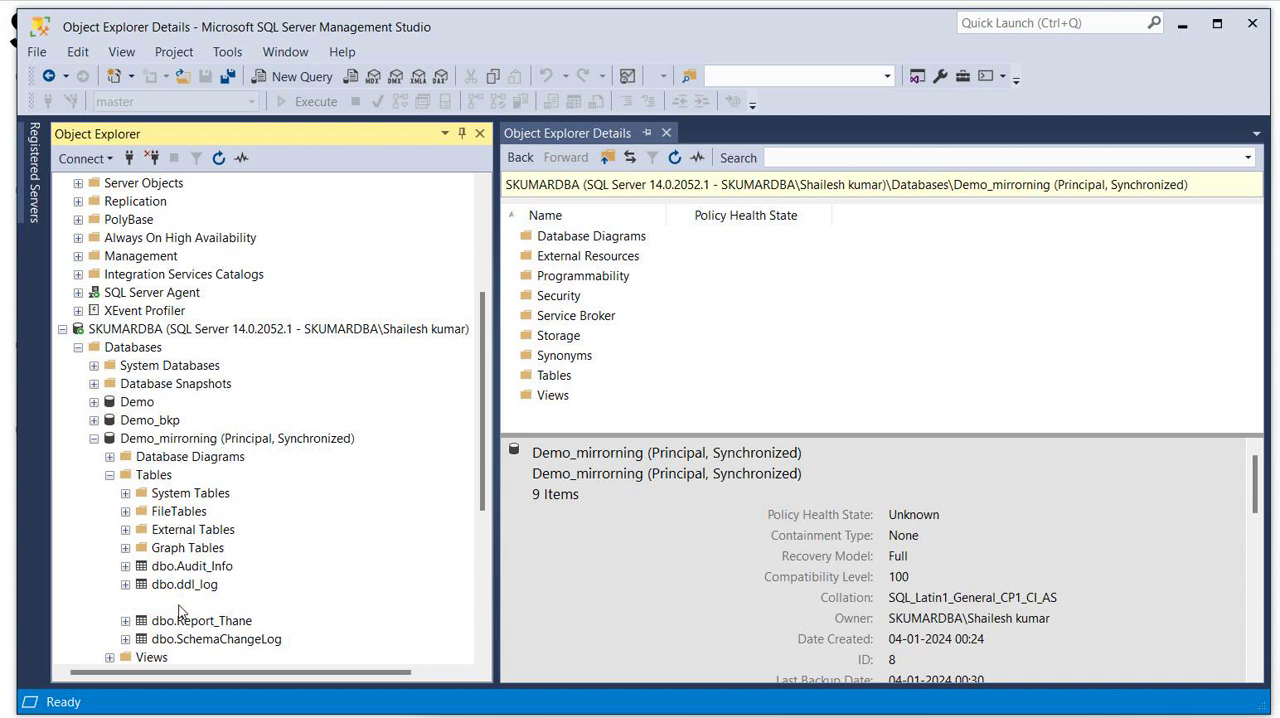
{"action": "left_click", "coordinate": [268, 413]}
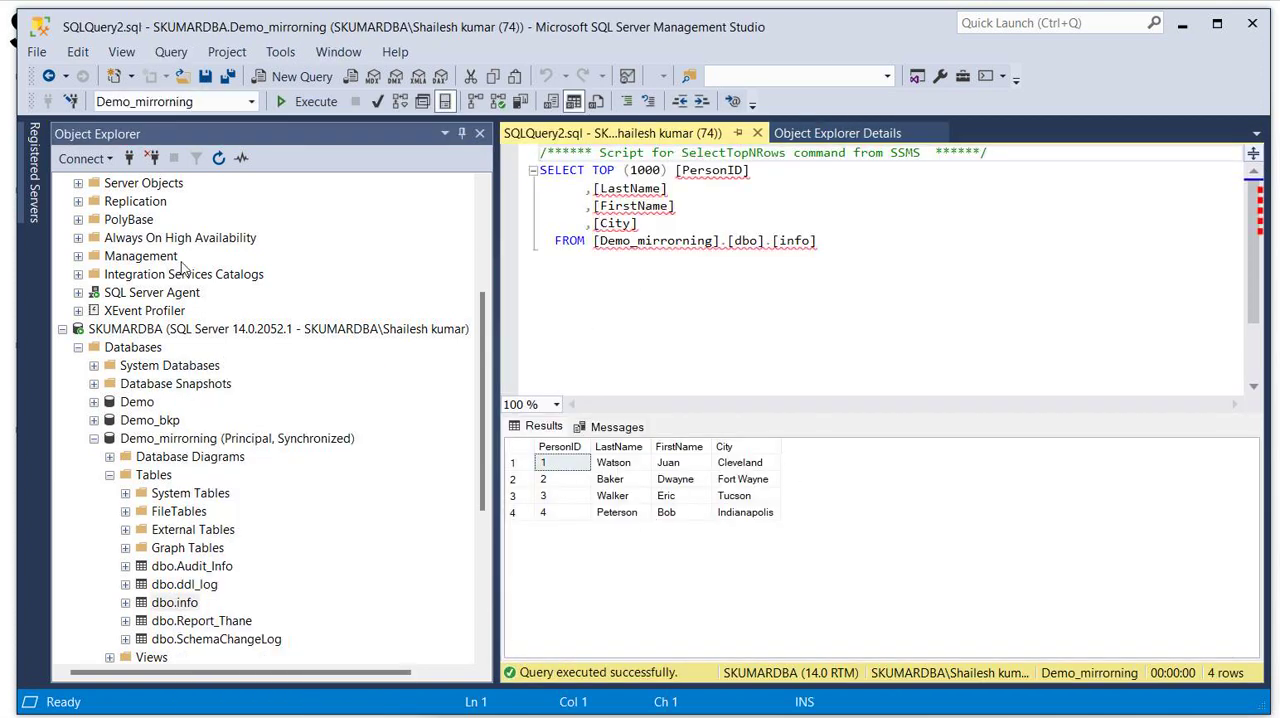
- Compare the Demo_mirrorning roles in Object Explorer with those in the Database Mirroring Monitor, and minimise the monitor
{"action": "left_click_drag", "start_coordinate": [486, 318], "coordinate": [482, 187]}
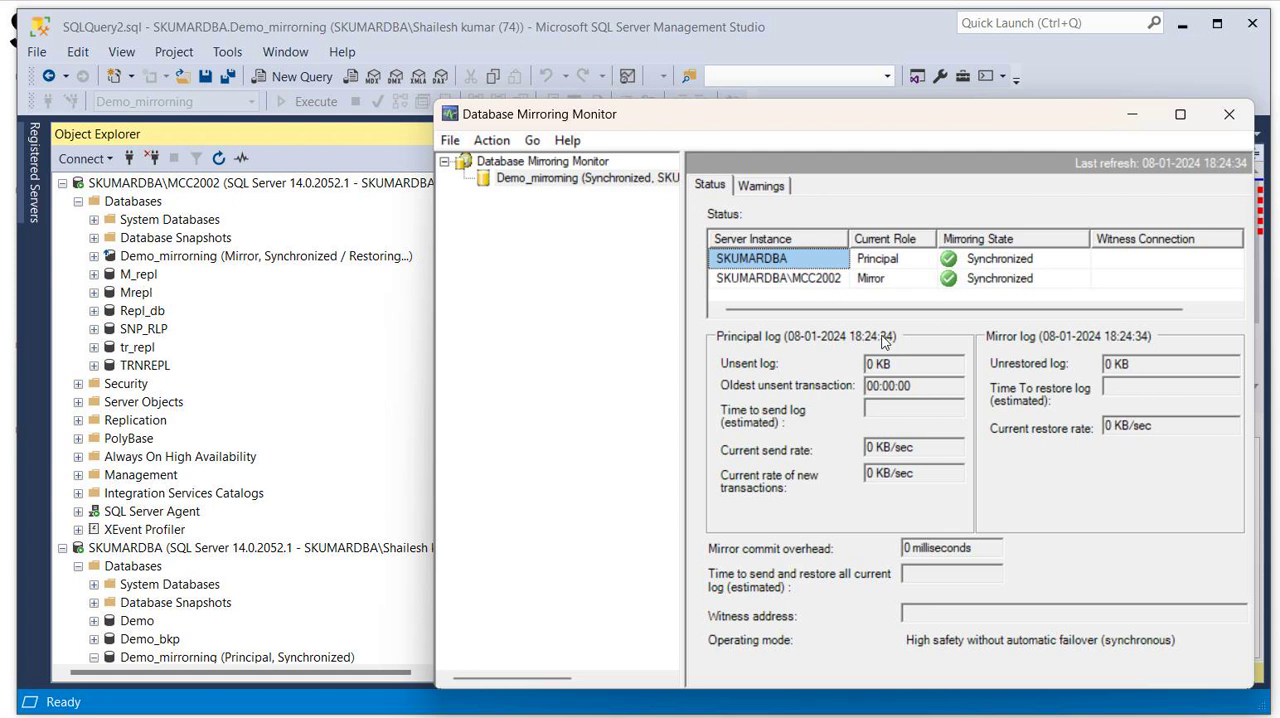
{"action": "left_click", "coordinate": [1134, 116]}
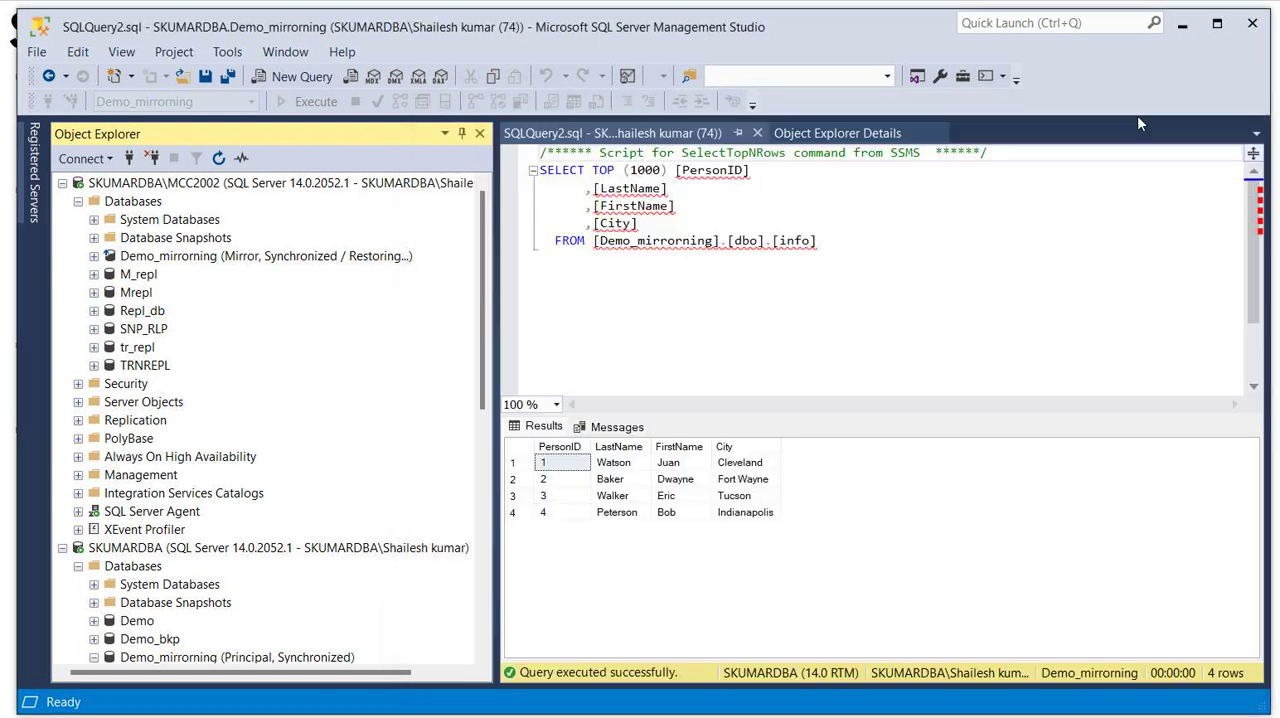
- Close the query on the info table and open the saved script table.sql
{"action": "left_click", "coordinate": [758, 134]}
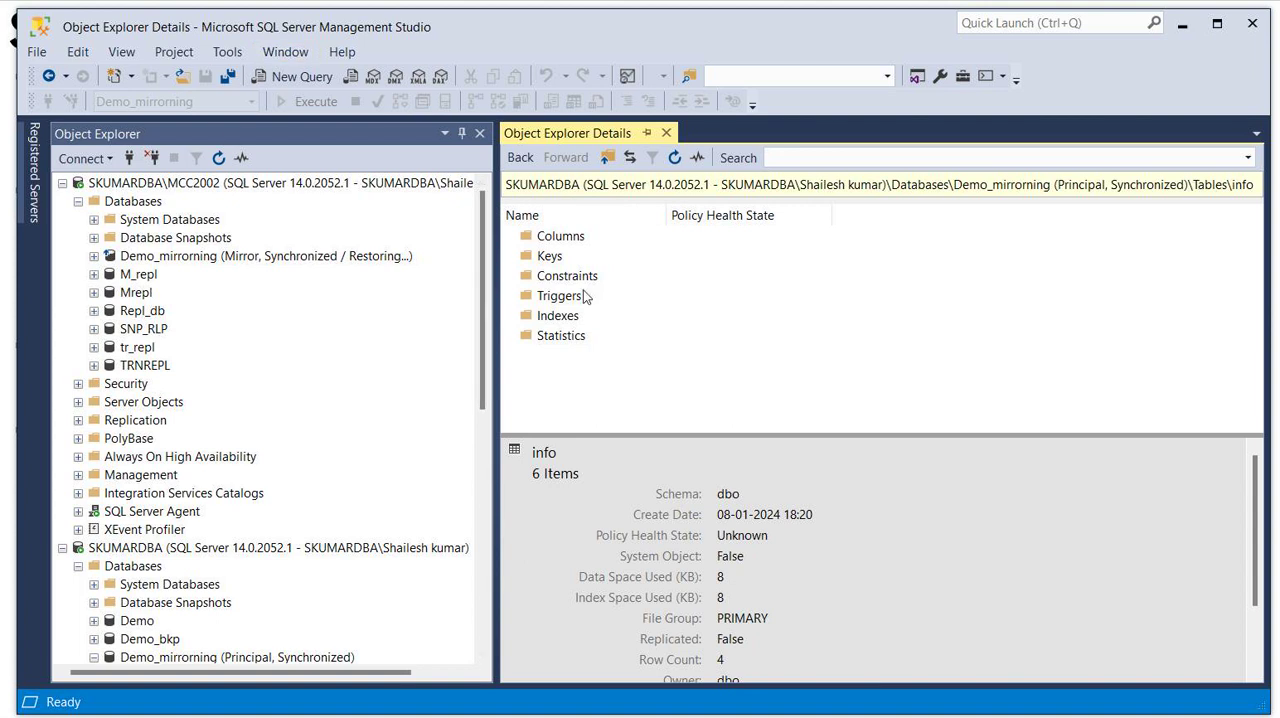
{"action": "key", "text": "ctrl+o"}
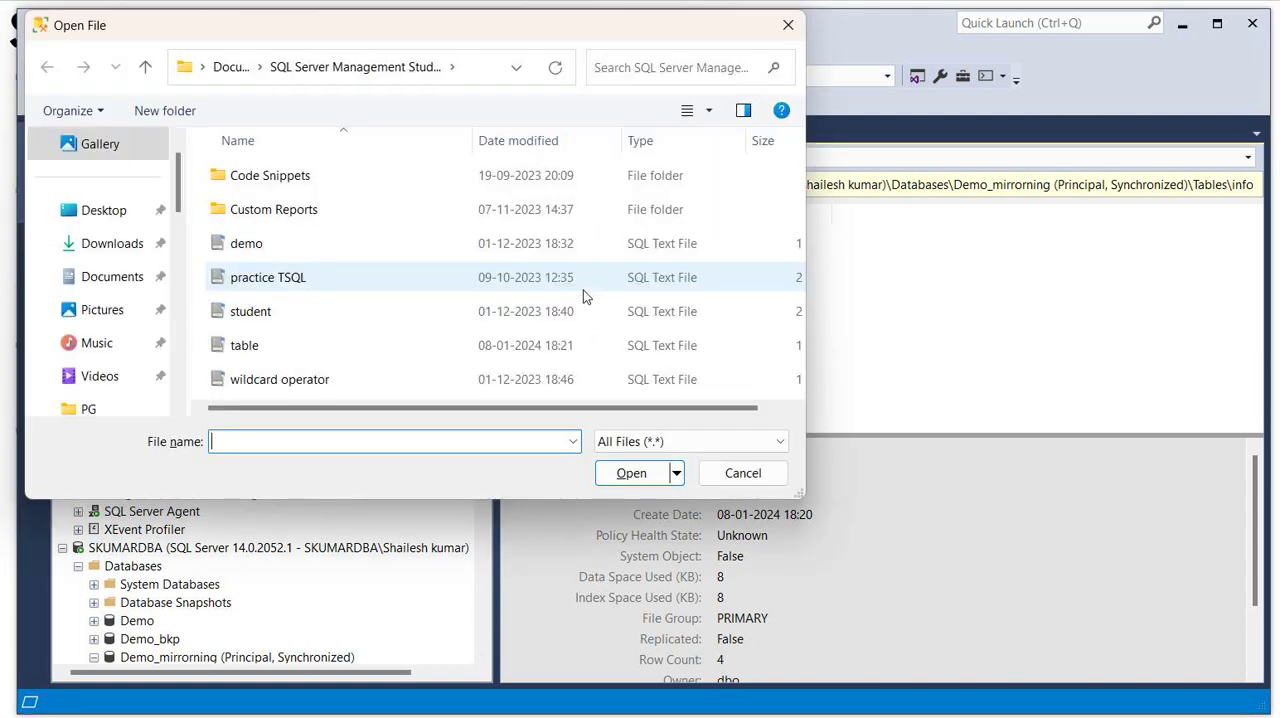
{"action": "double_click", "coordinate": [246, 346]}
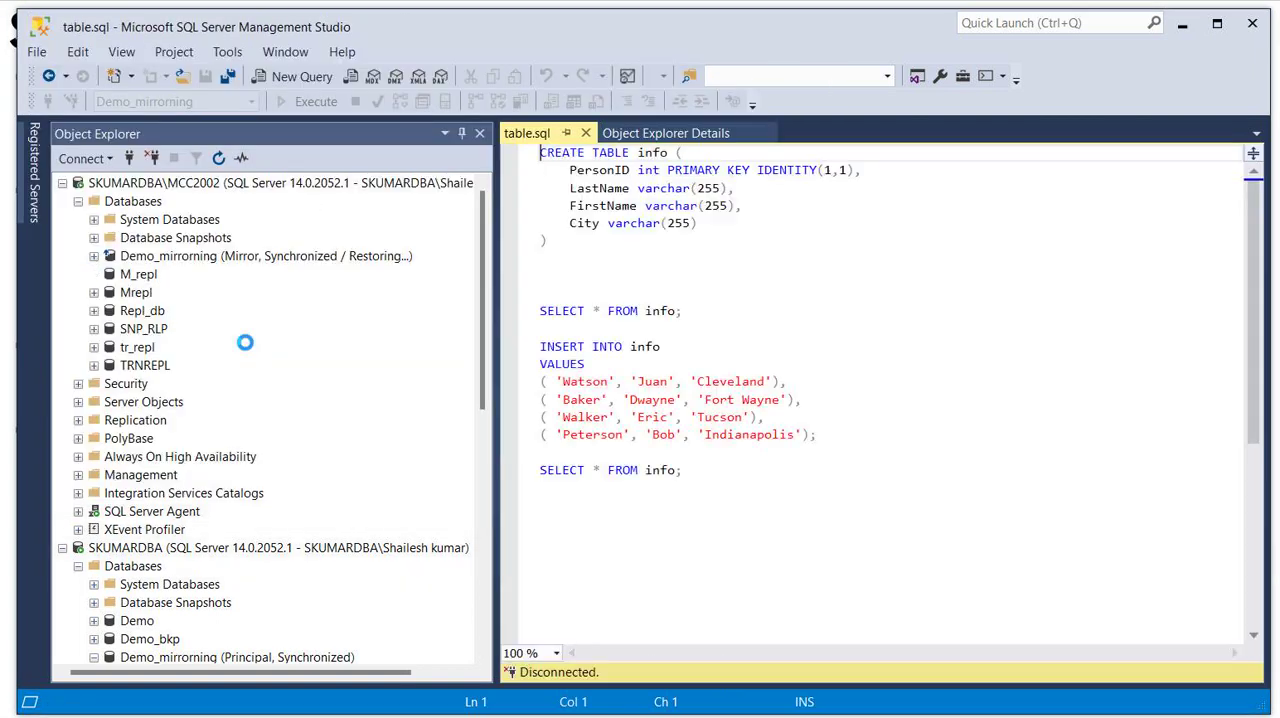
- Change the table name in the CREATE TABLE statement to info_M and execute only that statement
{"action": "left_click", "coordinate": [675, 153]}
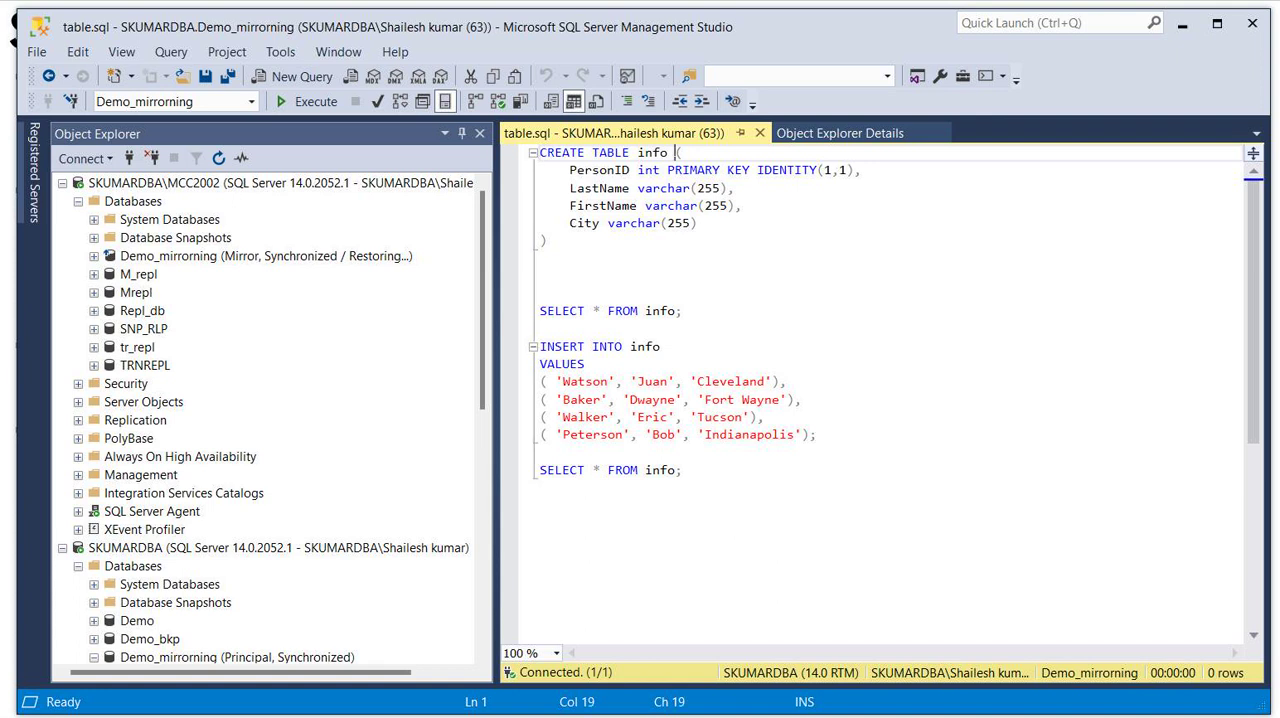
{"action": "type", "text": "_"}
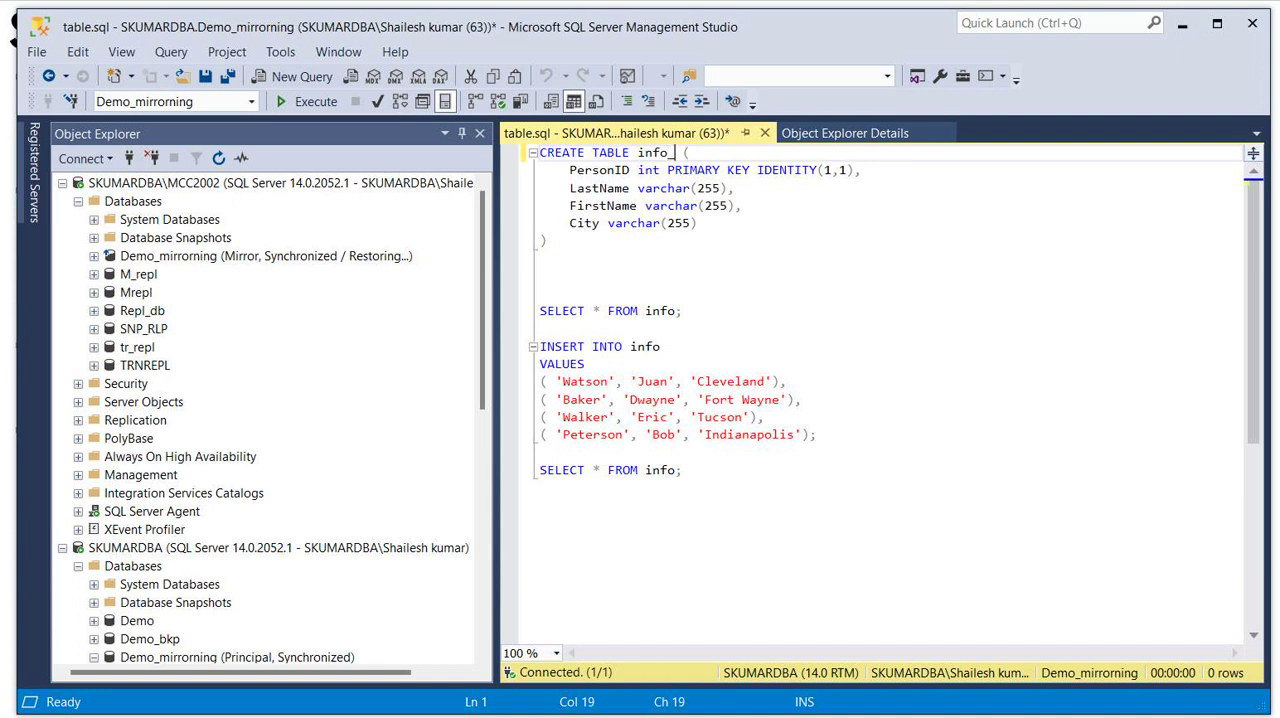
{"action": "type", "text": "M"}
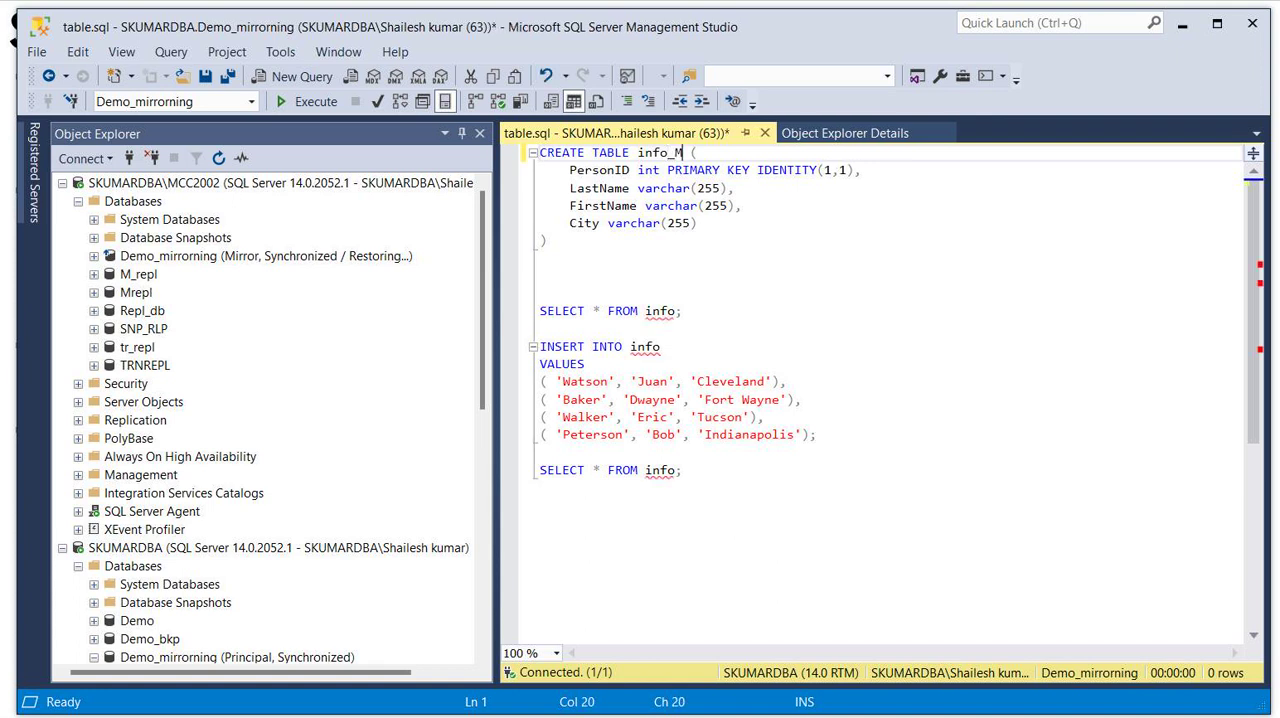
{"action": "left_click_drag", "start_coordinate": [548, 241], "coordinate": [630, 135]}
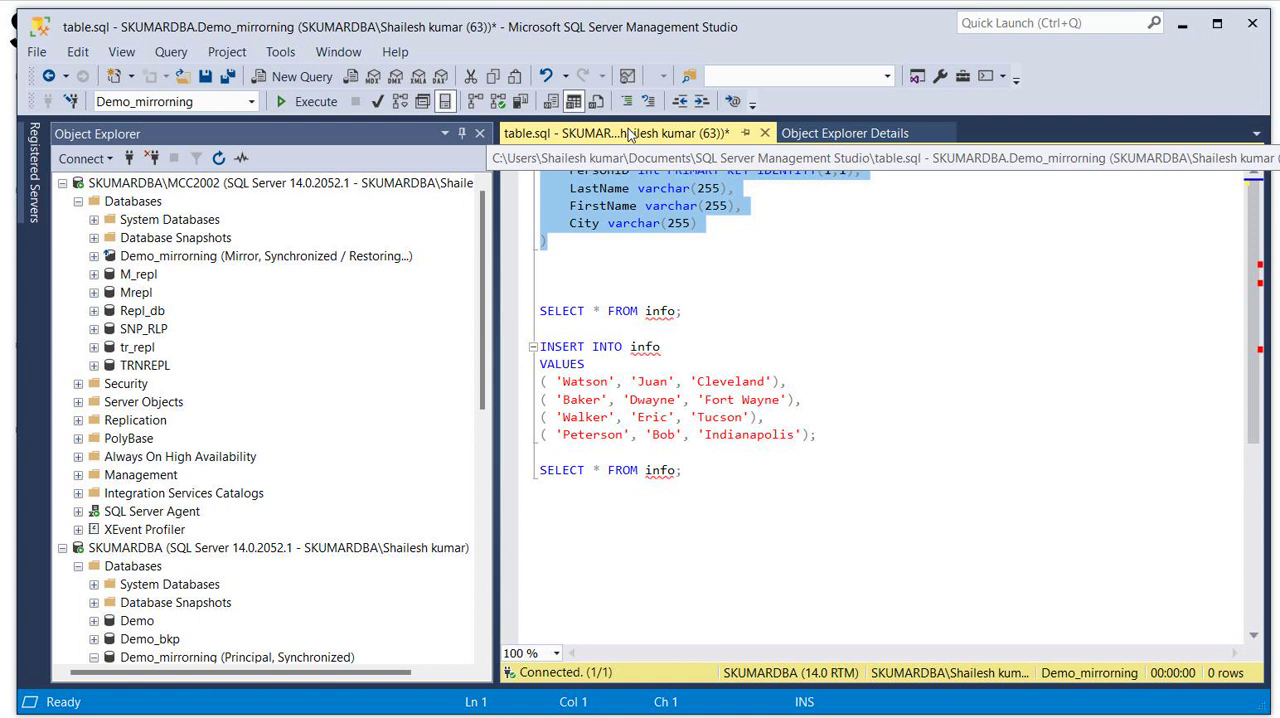
{"action": "left_click", "coordinate": [292, 108]}
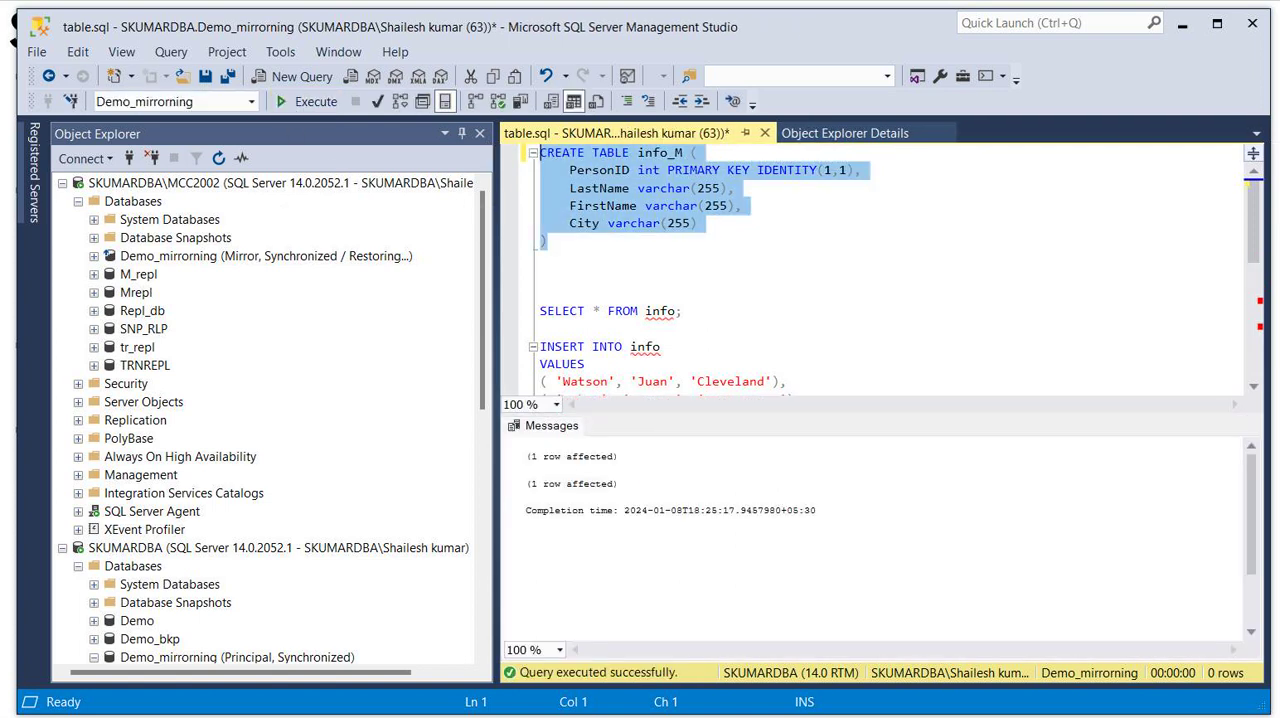
{"action": "left_click", "coordinate": [613, 457]}
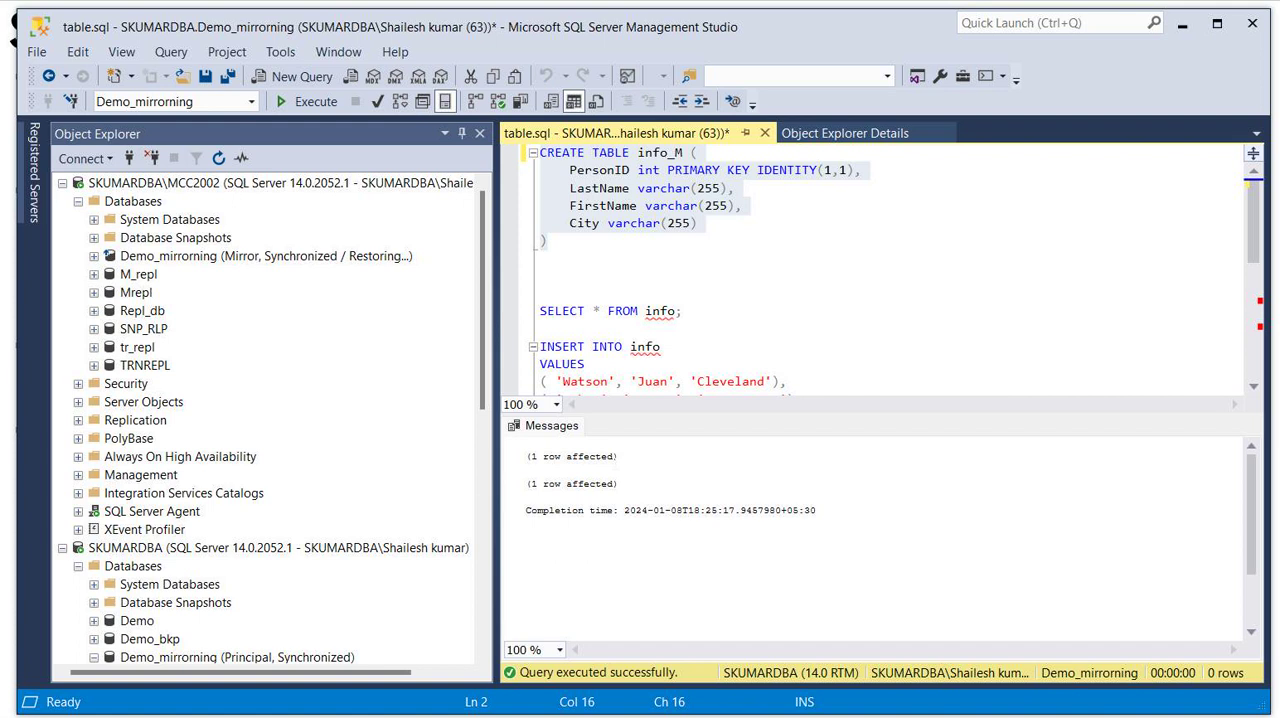
- Change the first SELECT statement to read from info_M and execute only that statement
{"action": "left_click", "coordinate": [675, 312]}
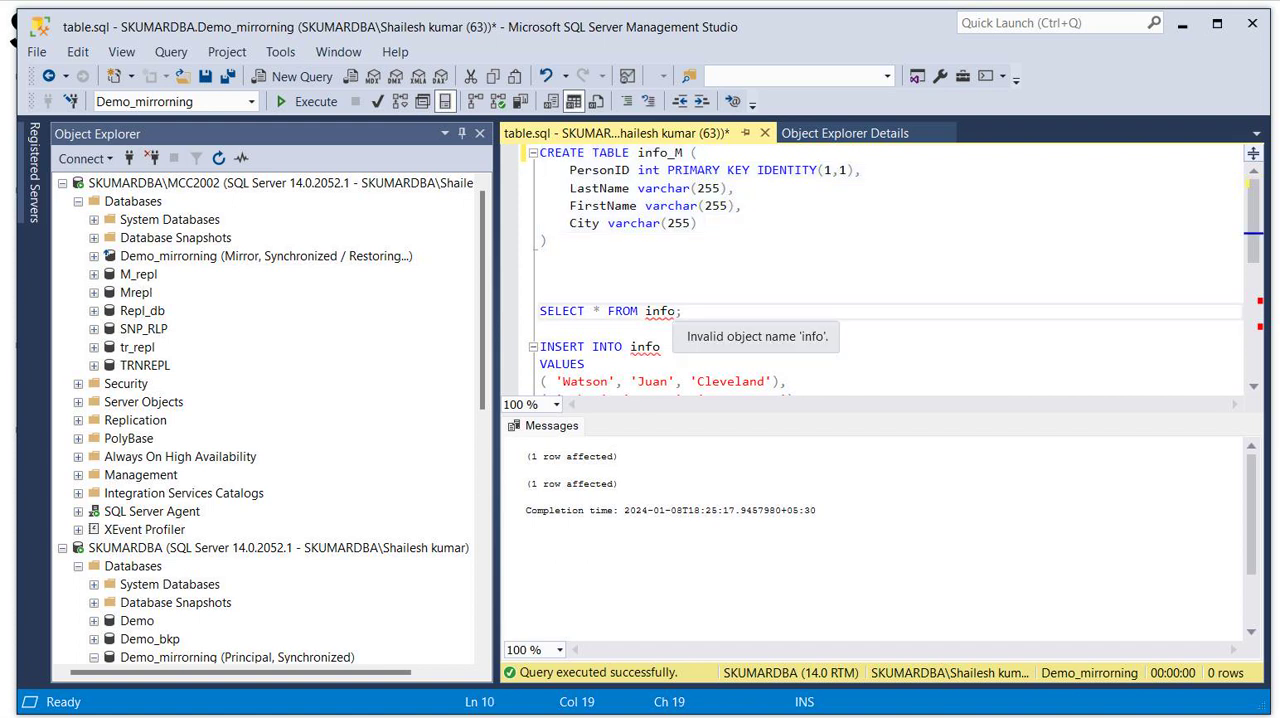
{"action": "type", "text": "_M"}
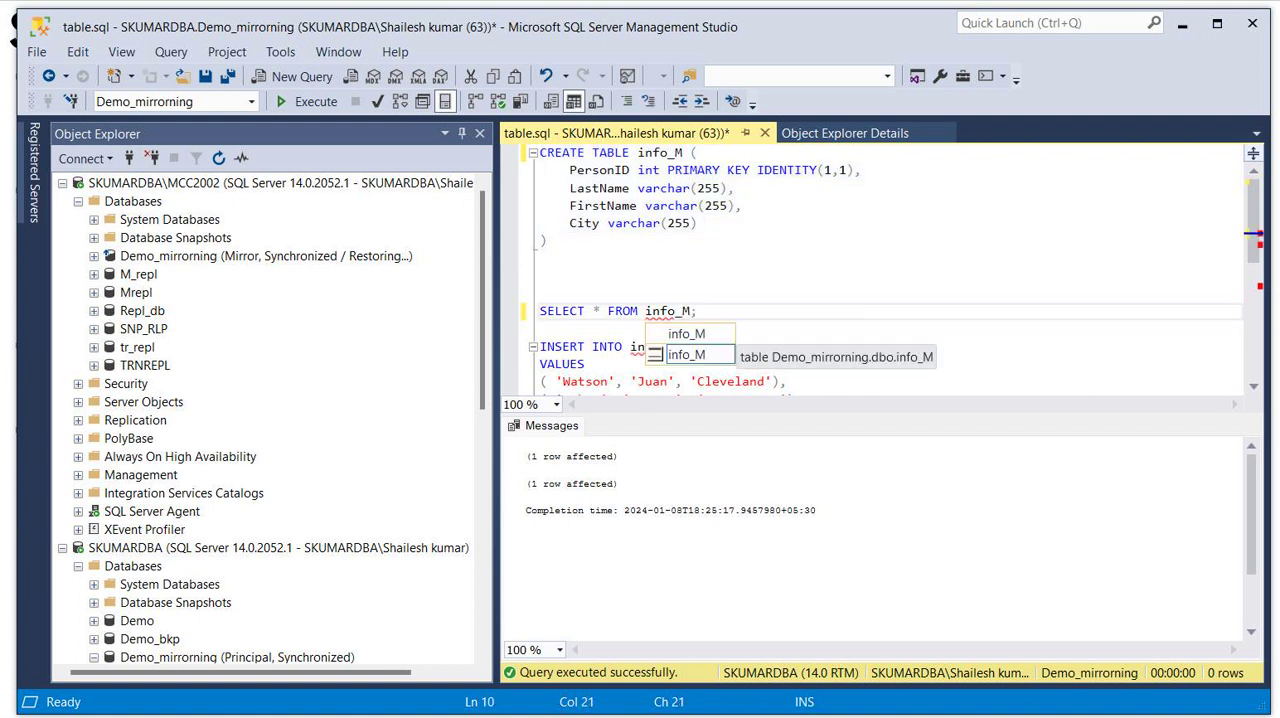
{"action": "left_click_drag", "start_coordinate": [698, 312], "coordinate": [527, 304]}
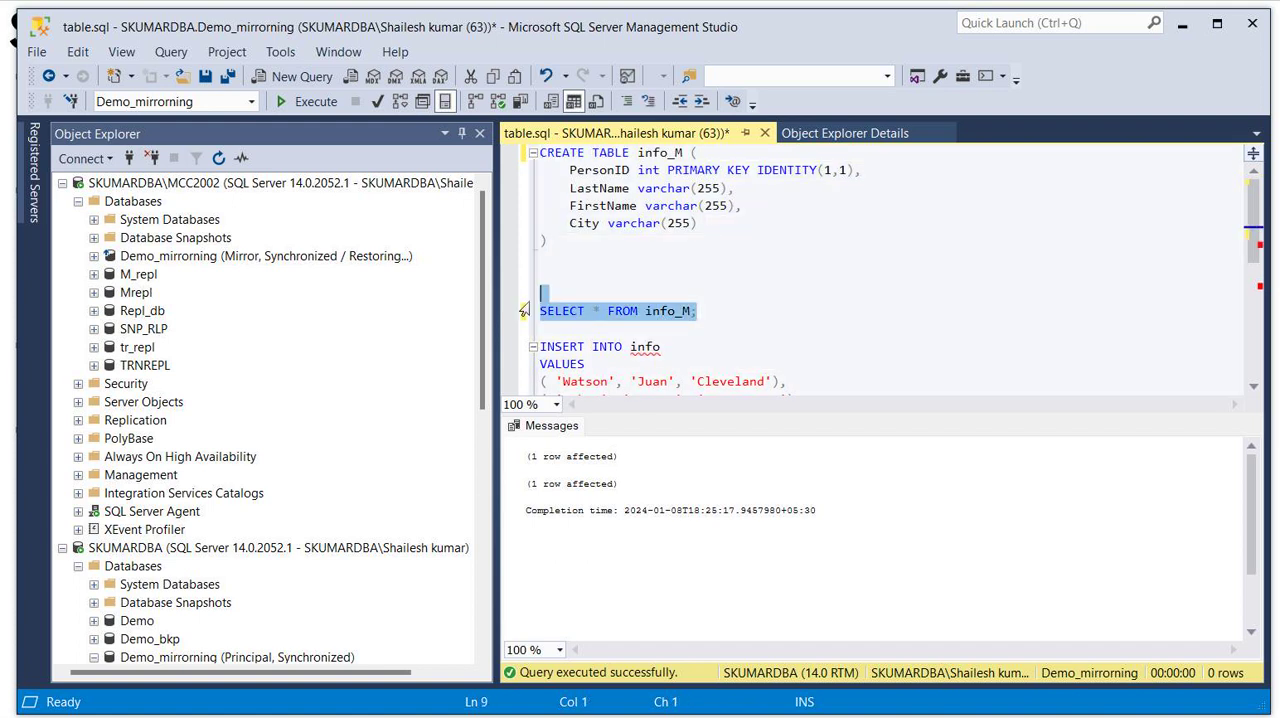
{"action": "left_click", "coordinate": [316, 102]}
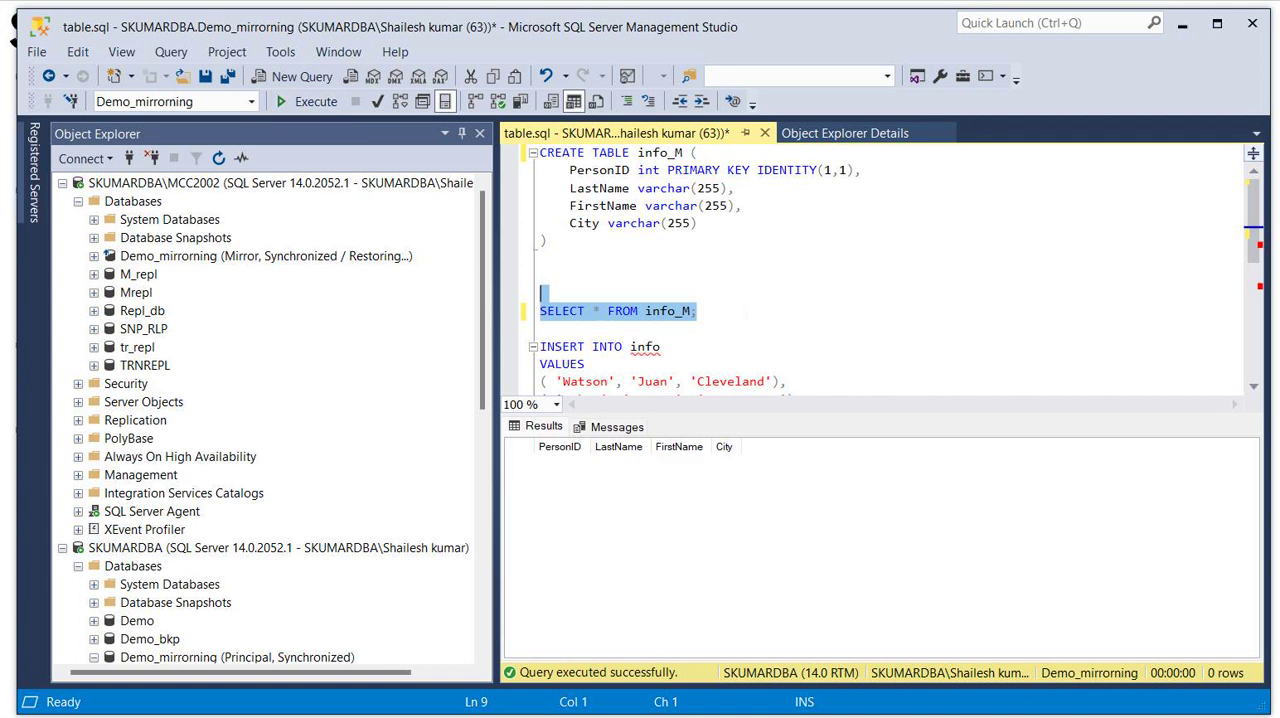
- Check the roles and log status of Demo_mirrorning in the Database Mirroring Monitor and return to the script
{"action": "key", "text": "Right"}
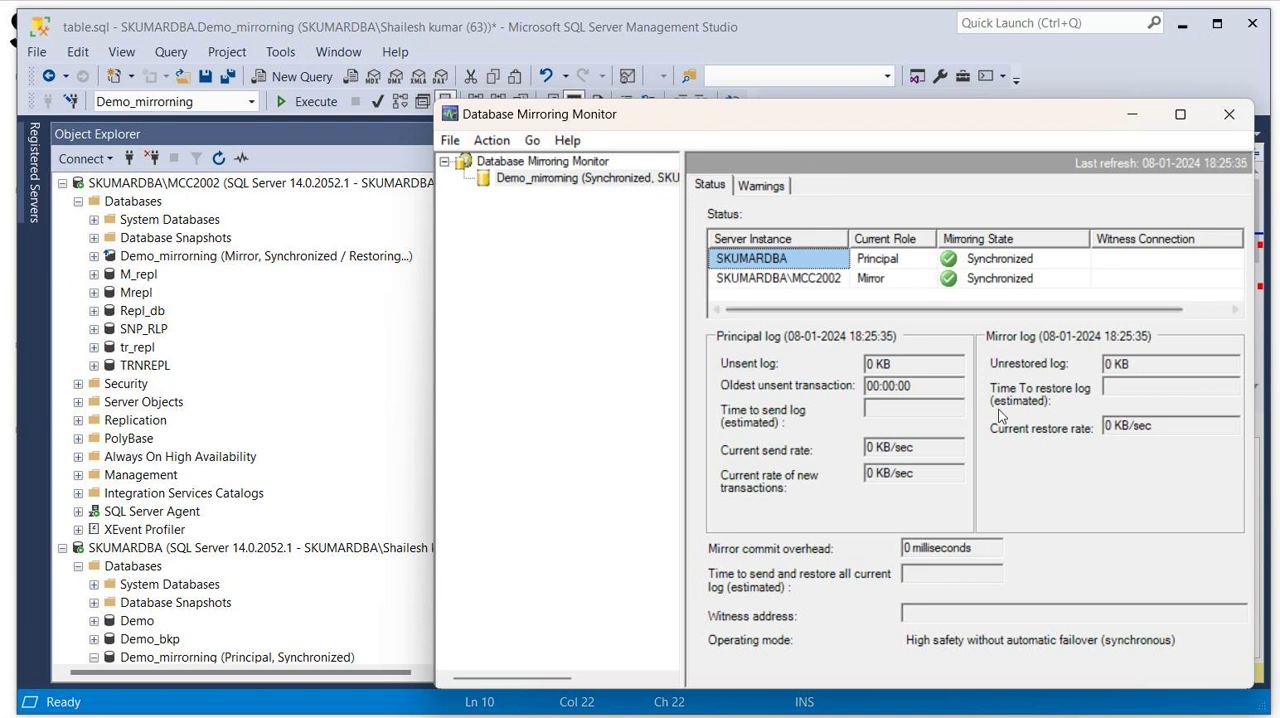
{"action": "left_click_drag", "start_coordinate": [1148, 309], "coordinate": [978, 331]}
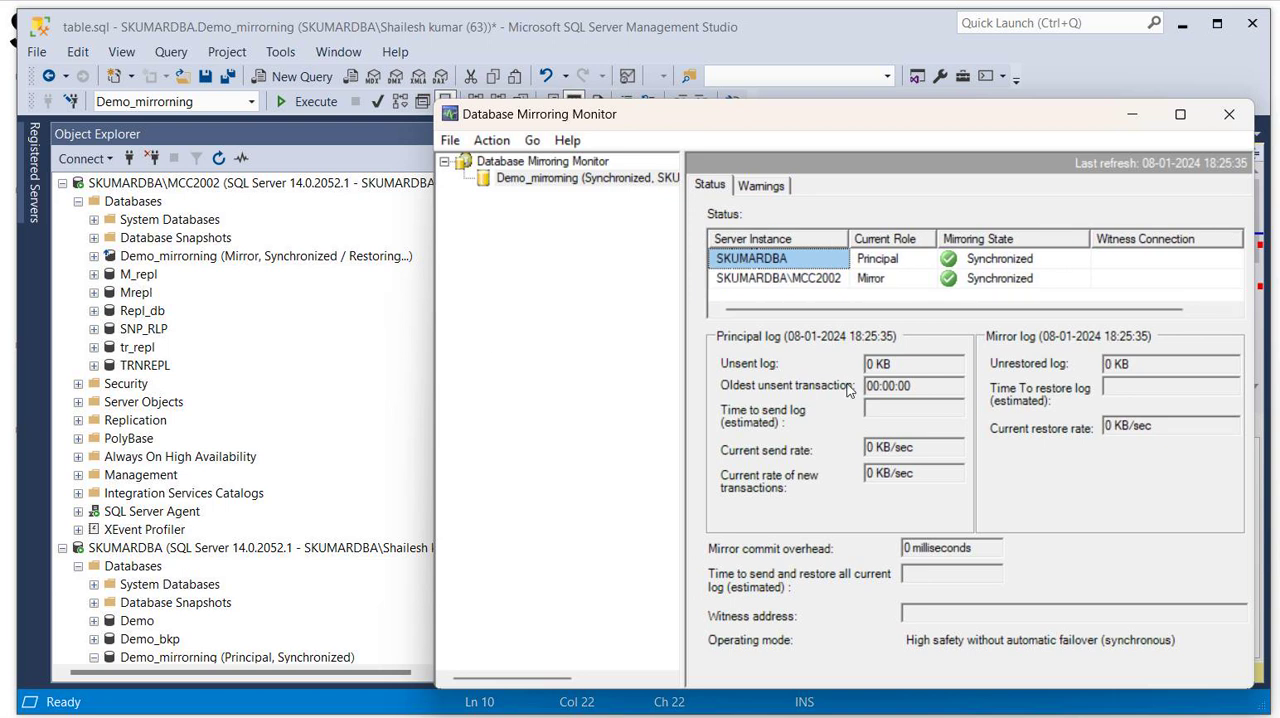
{"action": "left_click", "coordinate": [408, 362]}
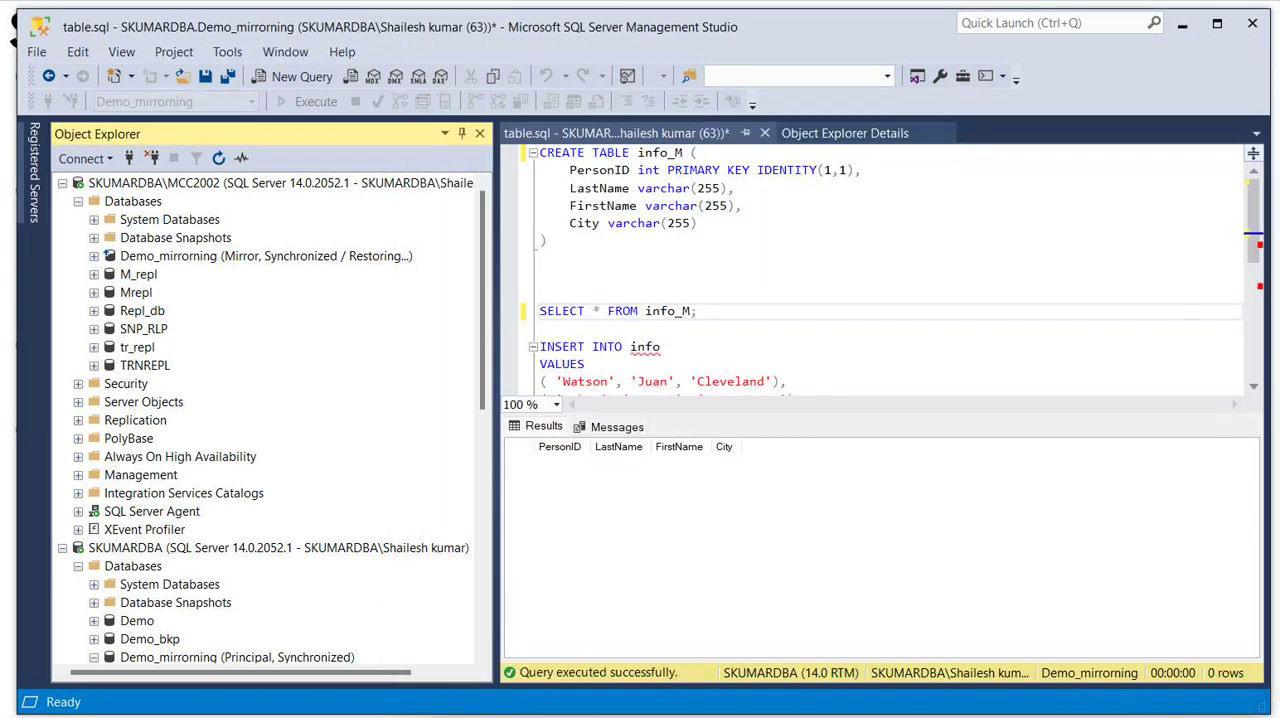
- Change the target table of the INSERT INTO statement in table.sql to info_M
{"action": "left_click", "coordinate": [1258, 238]}
{"action": "left_click_drag", "start_coordinate": [1256, 237], "coordinate": [1256, 280]}
{"action": "left_click", "coordinate": [661, 223]}
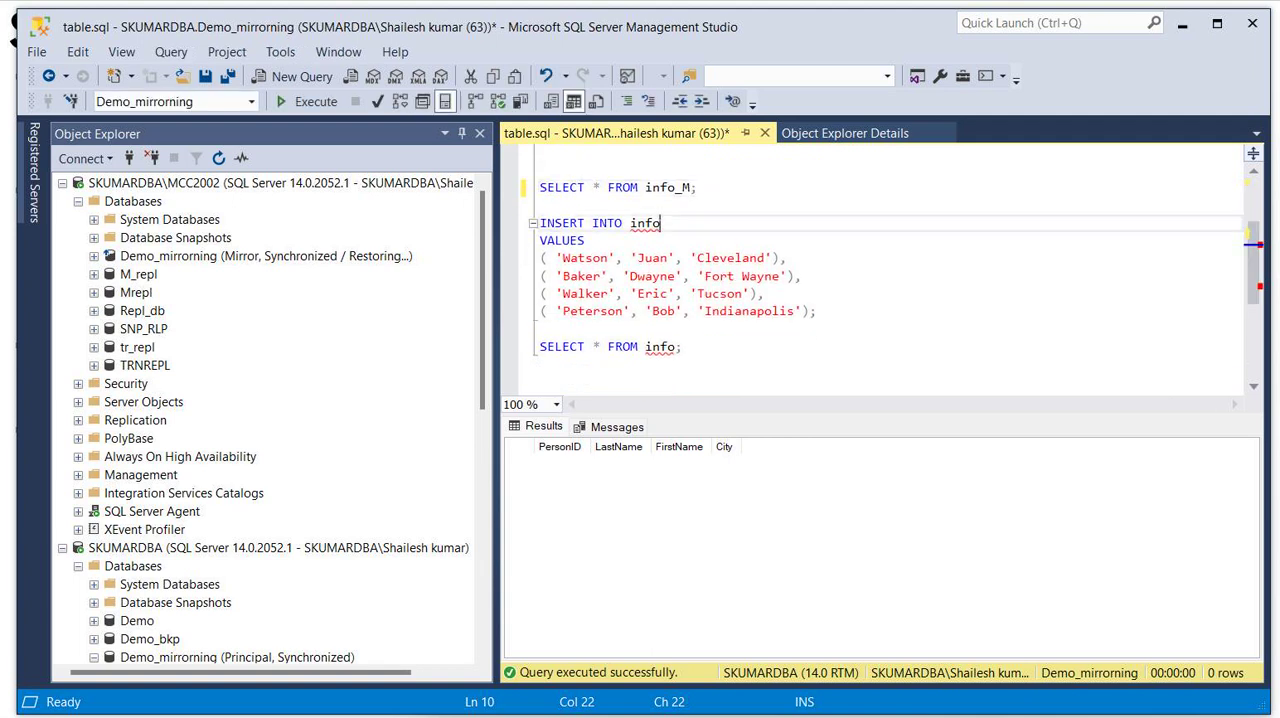
{"action": "type", "text": "_"}
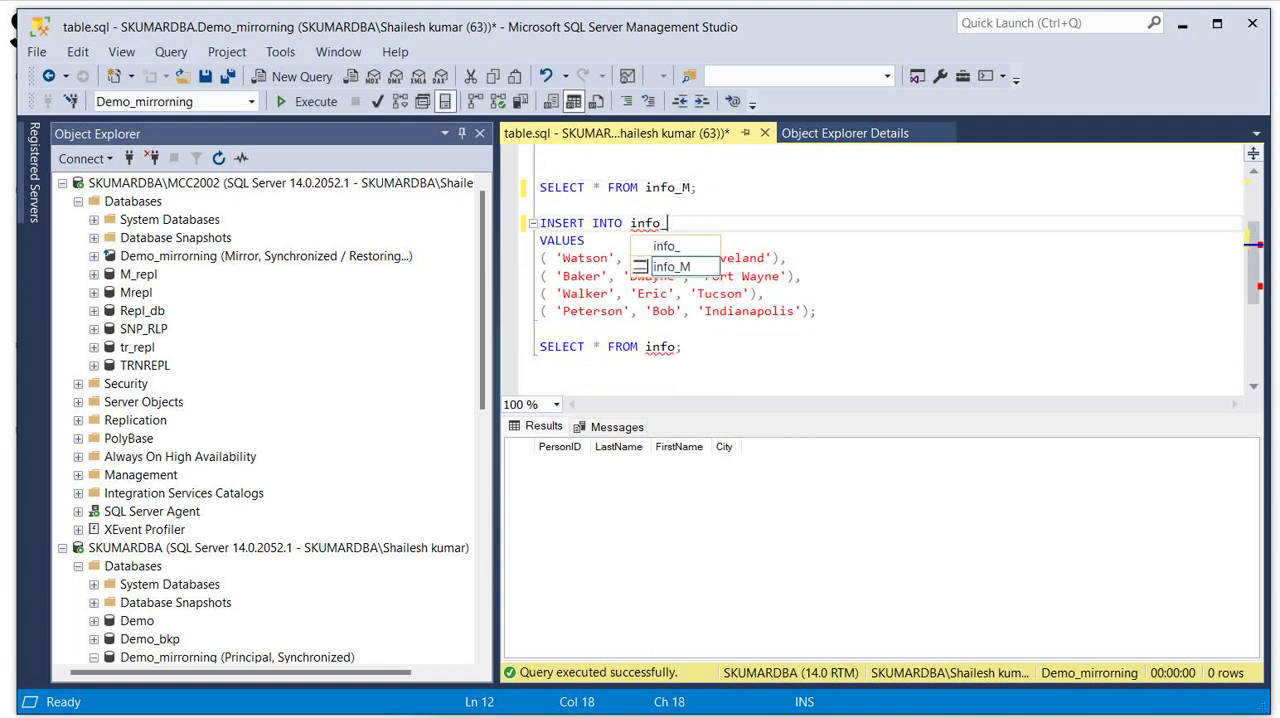
{"action": "left_click", "coordinate": [663, 268]}
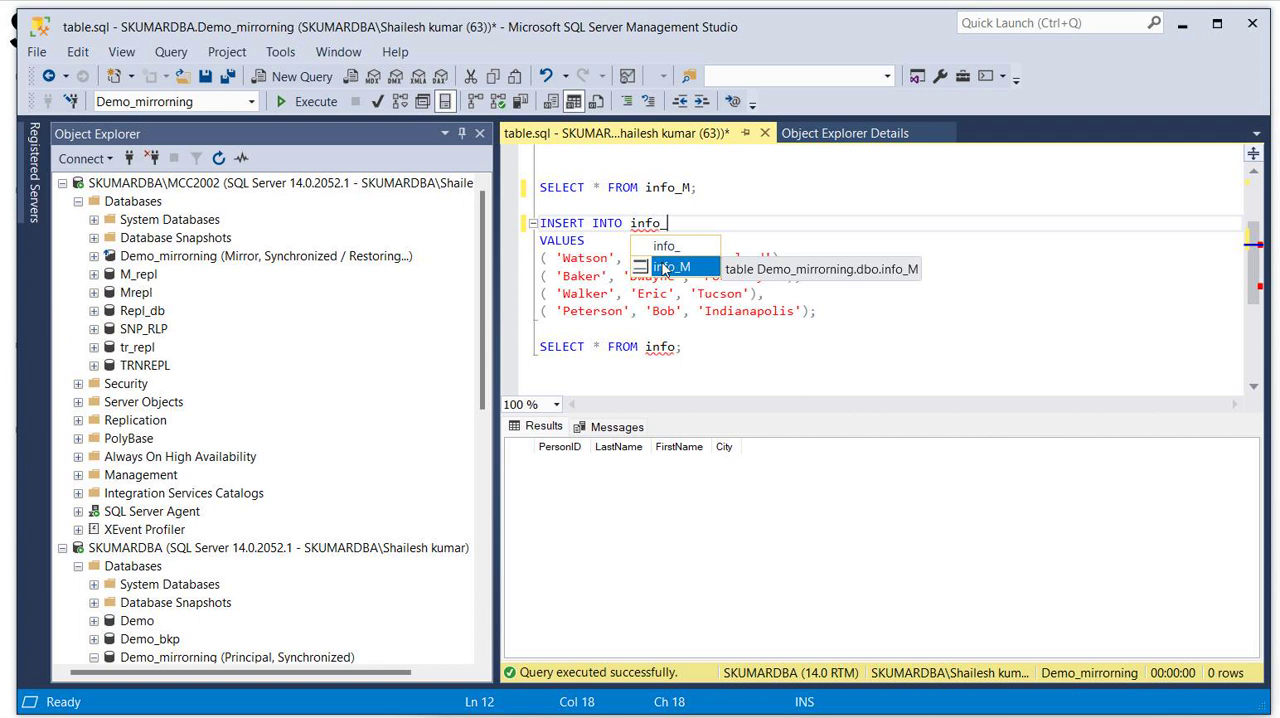
{"action": "key", "text": "Tab"}
- Execute only the INSERT INTO info_M statement several times and check the Database Mirroring Monitor for Demo_mirrorning
{"action": "left_click_drag", "start_coordinate": [548, 329], "coordinate": [540, 223]}
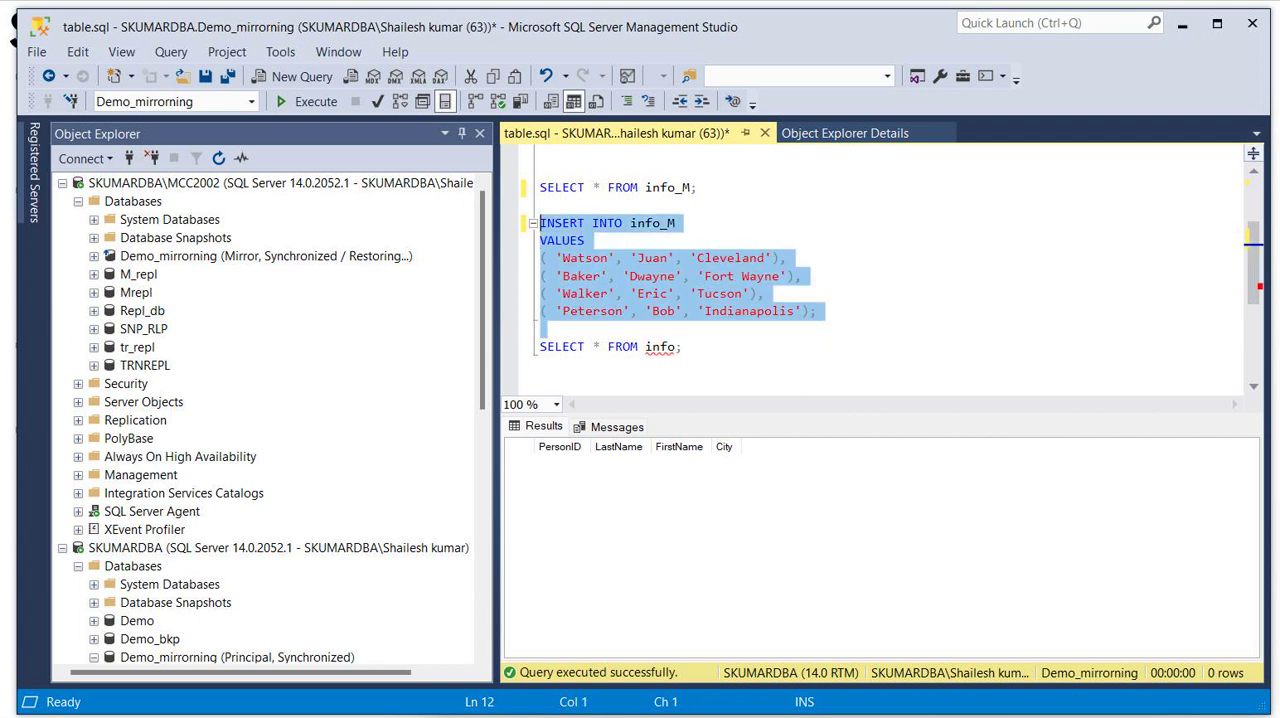
{"action": "left_click", "coordinate": [321, 104]}
{"action": "left_click", "coordinate": [321, 104]}
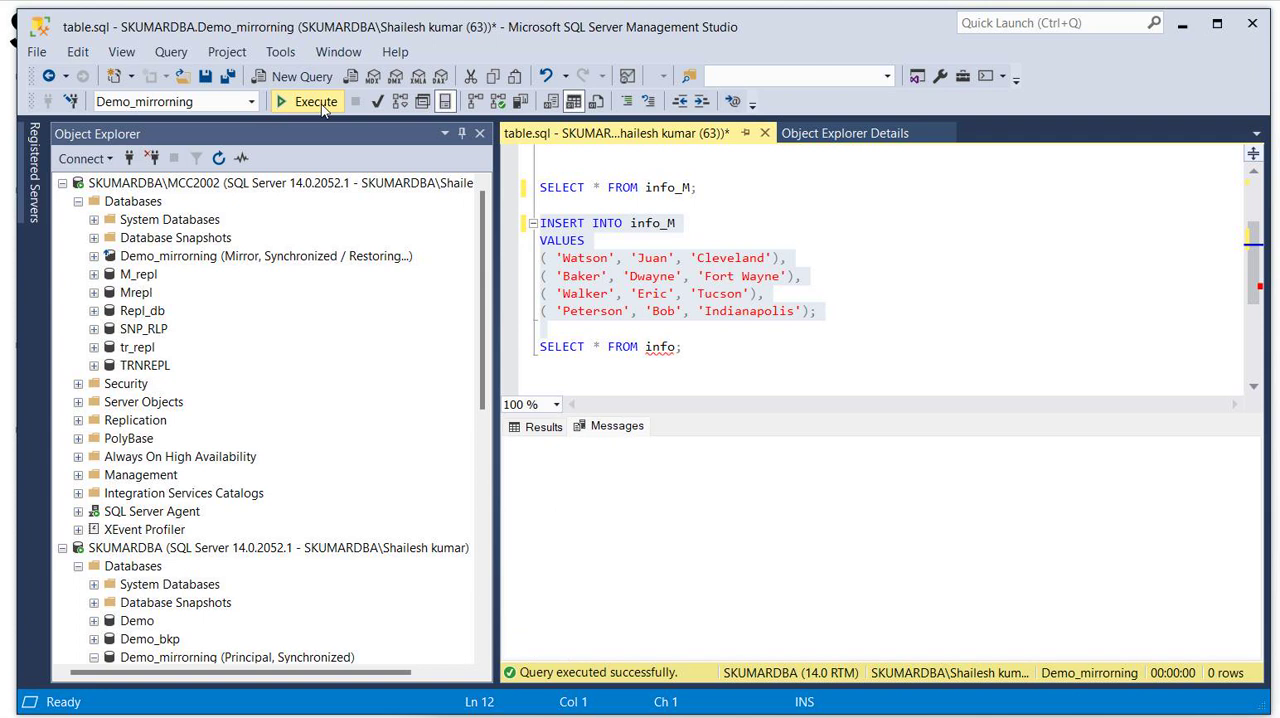
{"action": "left_click", "coordinate": [321, 104]}
{"action": "left_click", "coordinate": [321, 104]}
{"action": "left_click", "coordinate": [321, 104]}
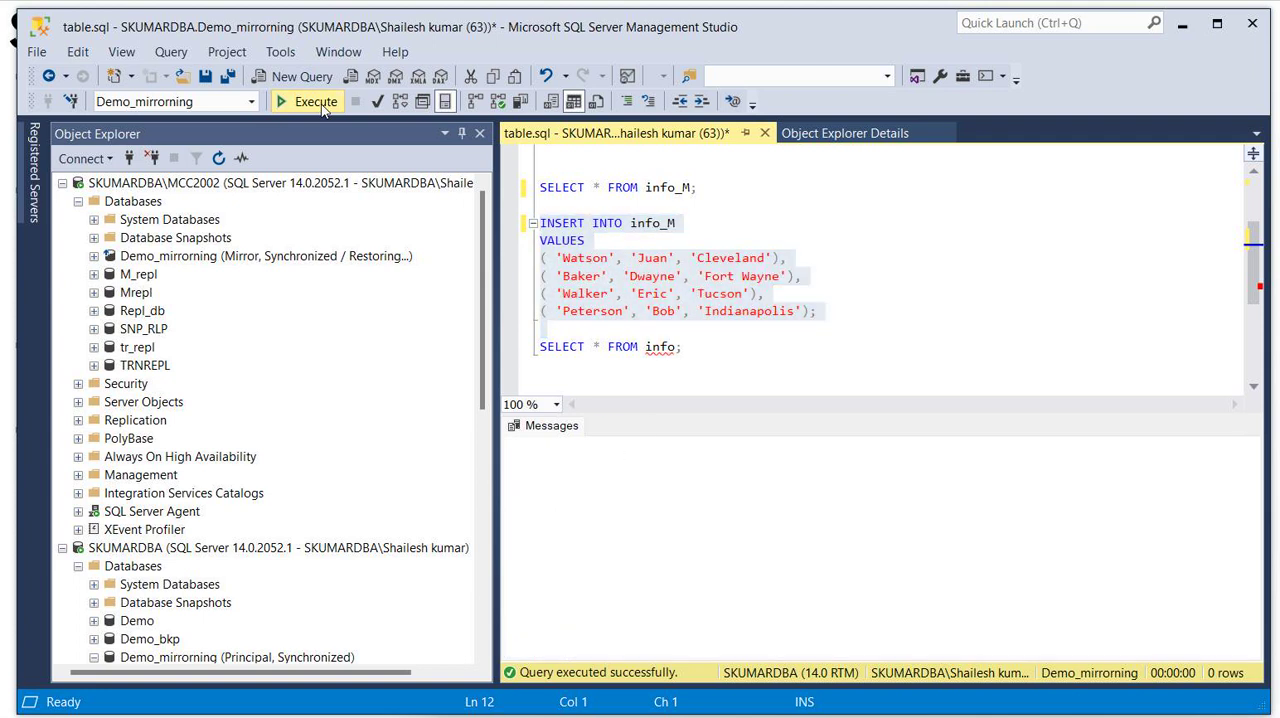
{"action": "left_click", "coordinate": [321, 104]}
{"action": "left_click", "coordinate": [321, 104]}
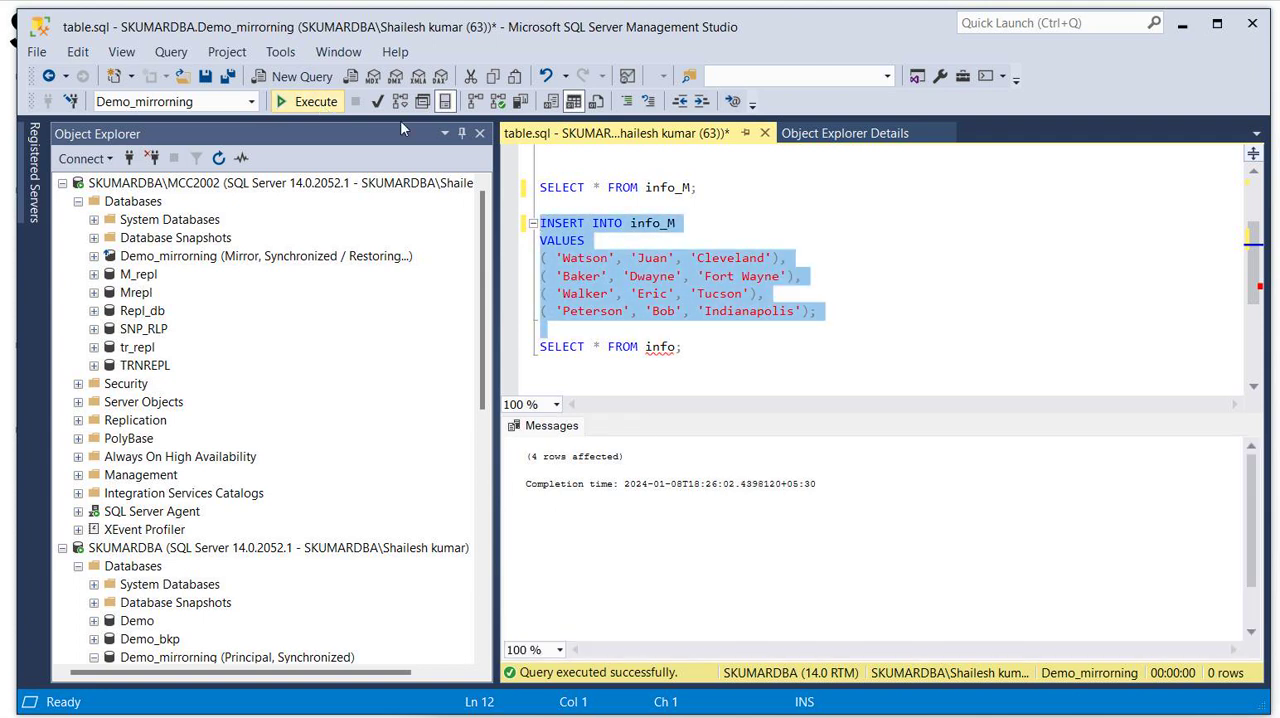
{"action": "left_click", "coordinate": [957, 716]}
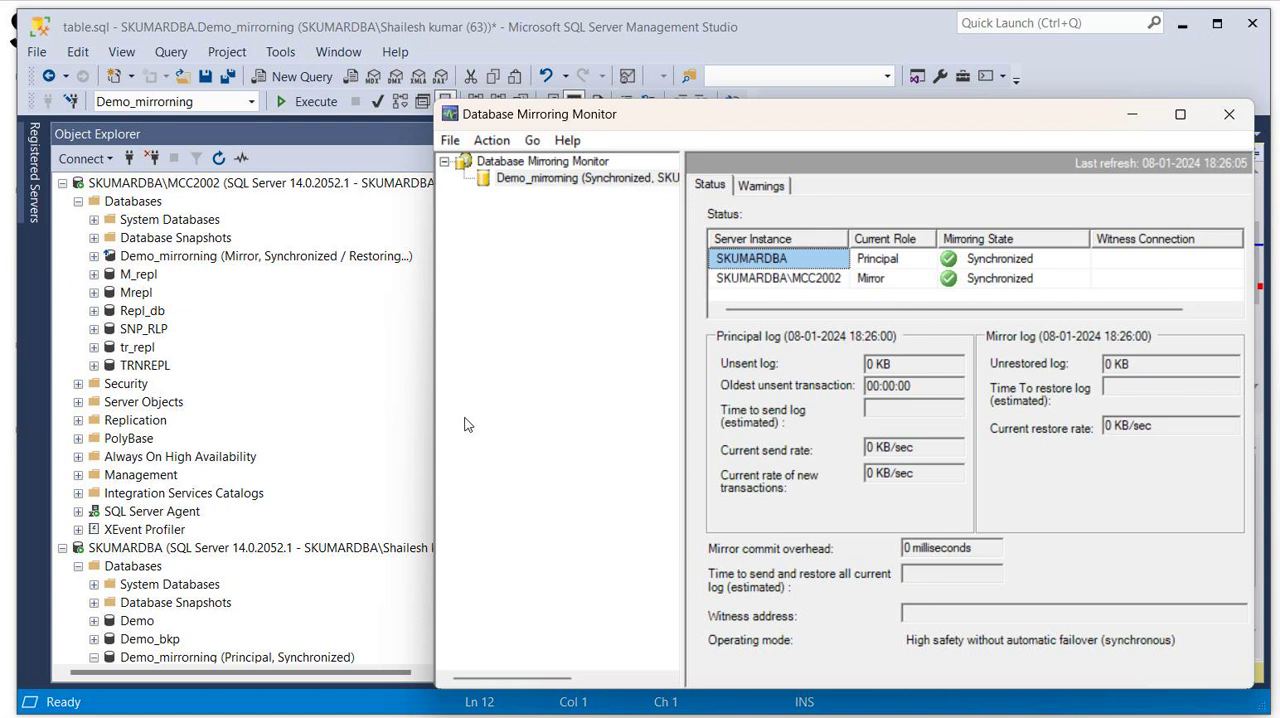
{"action": "left_click", "coordinate": [354, 383]}
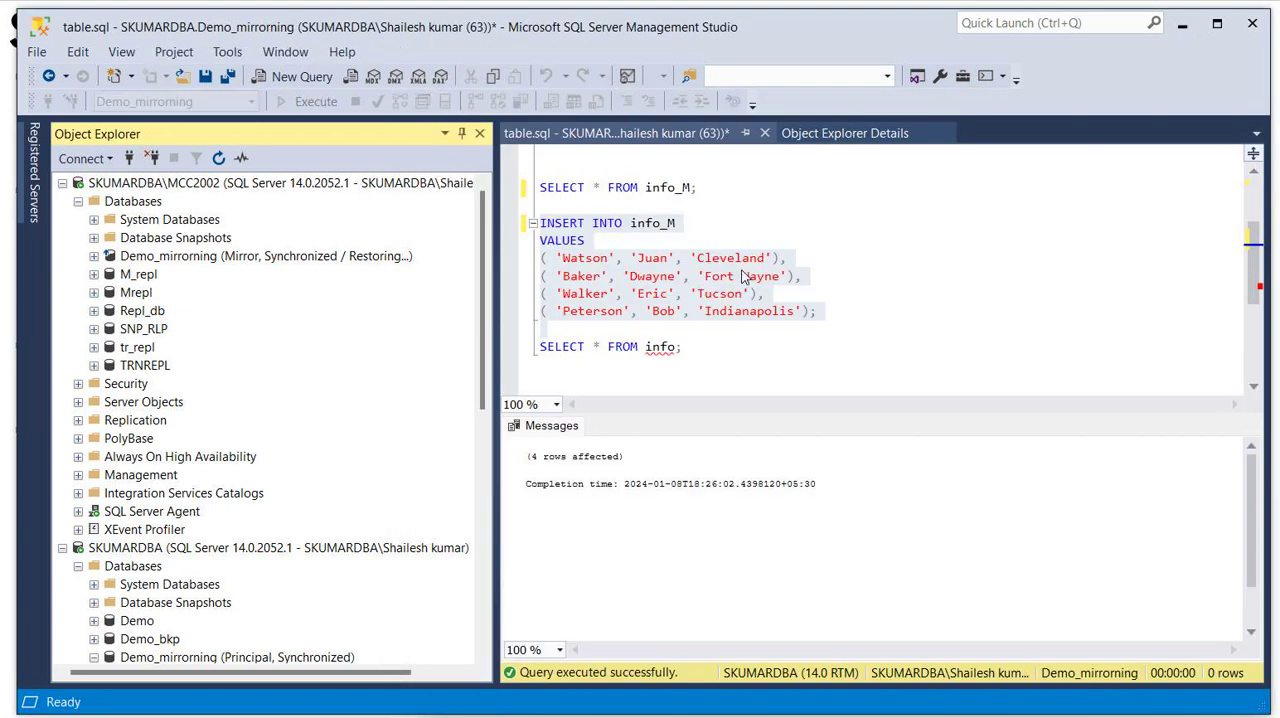
- Open a new query and enter the beginning of its statement, "select * from sys."
{"action": "left_click", "coordinate": [301, 78]}
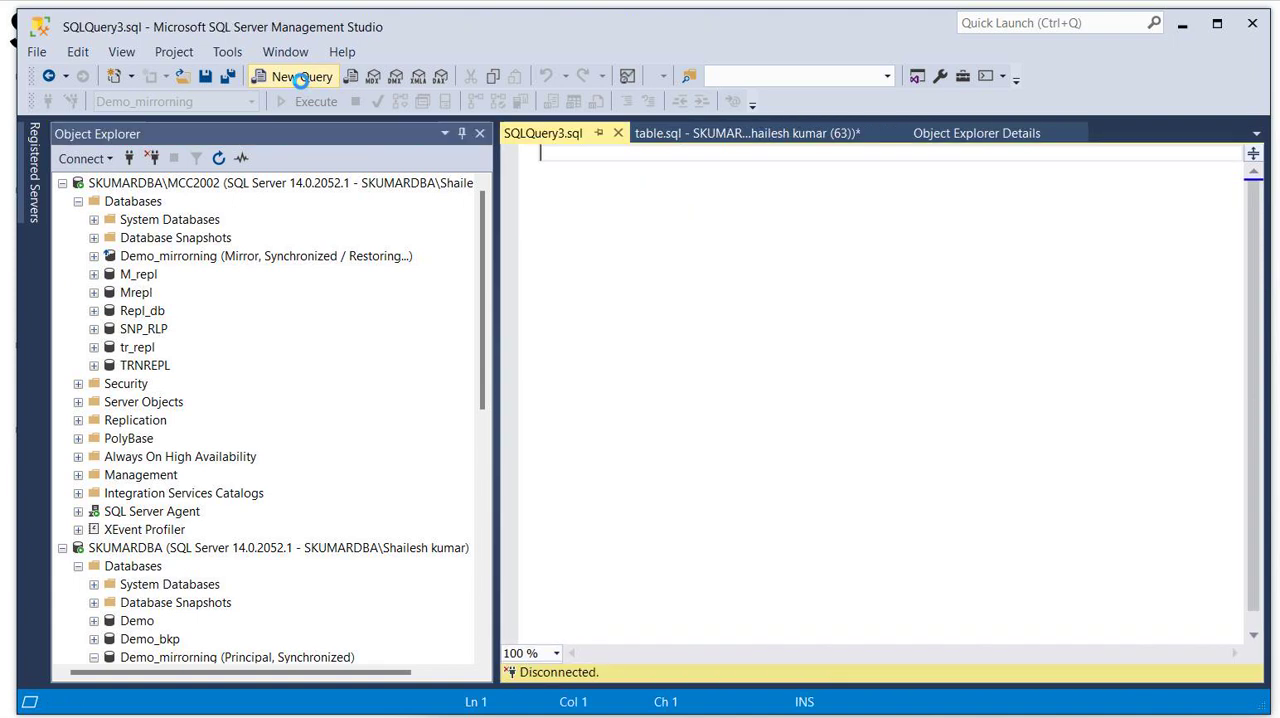
{"action": "type", "text": "selecy"}
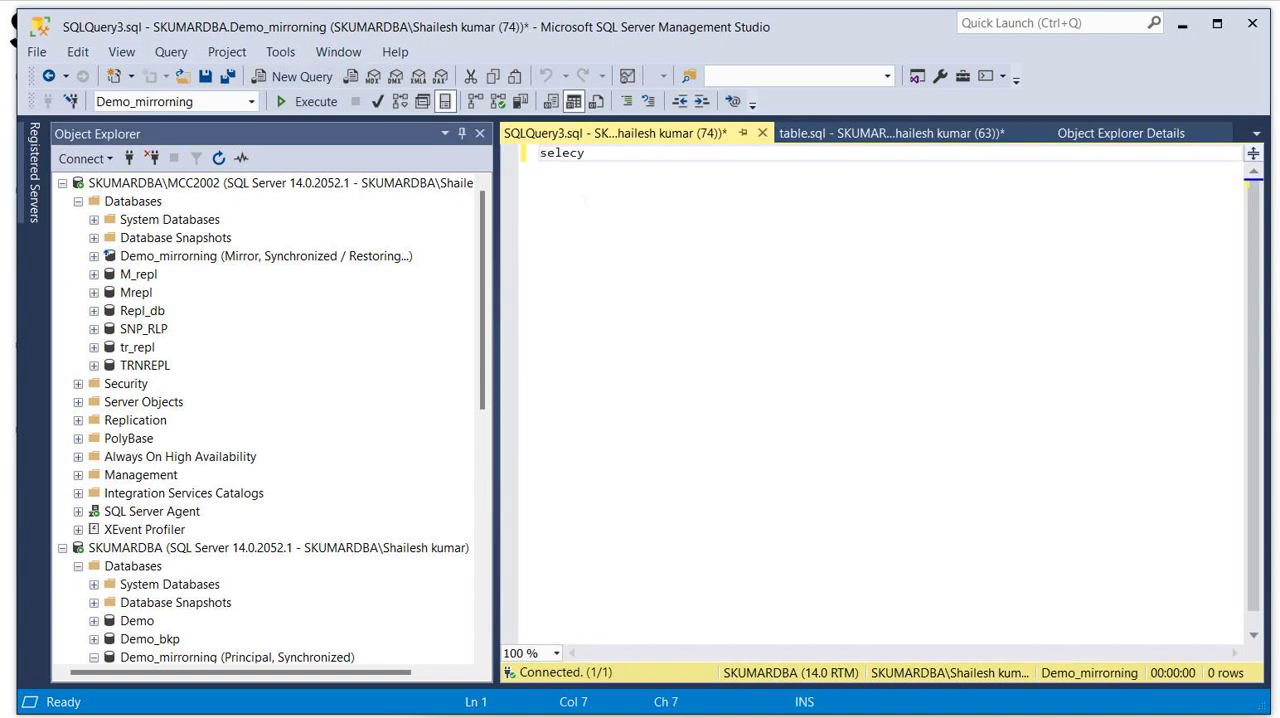
{"action": "key", "text": "BackSpace"}
{"action": "type", "text": "t * from sys."}
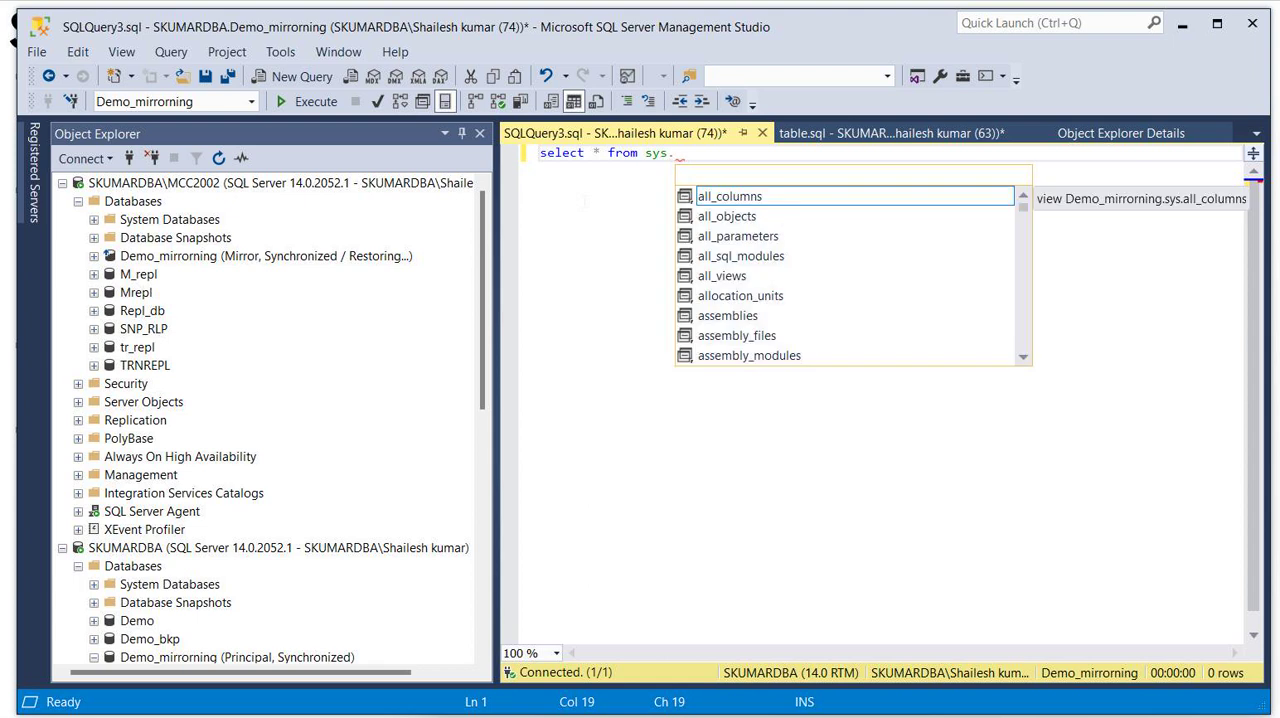
{"action": "type", "text": "mi"}
{"action": "key", "text": "BackSpace"}
{"action": "key", "text": "BackSpace"}
{"action": "key", "text": "BackSpace"}
{"action": "type", "text": "."}
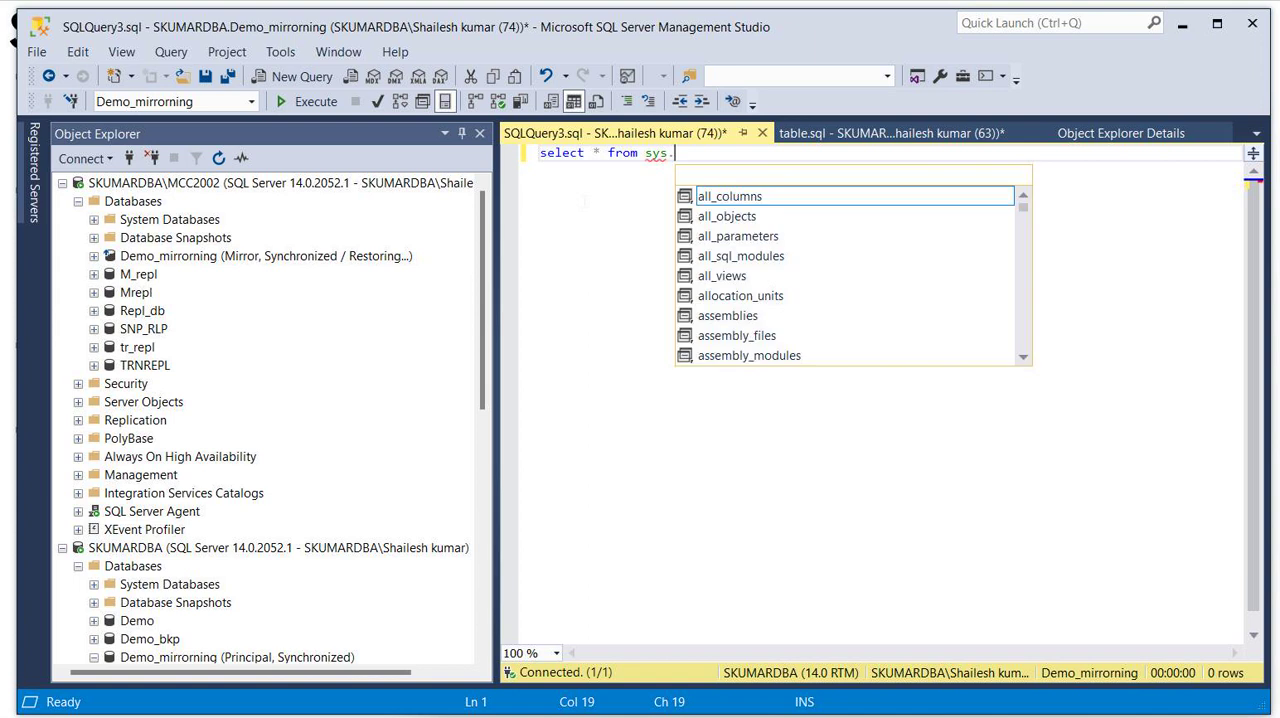
{"action": "key", "text": "Escape"}
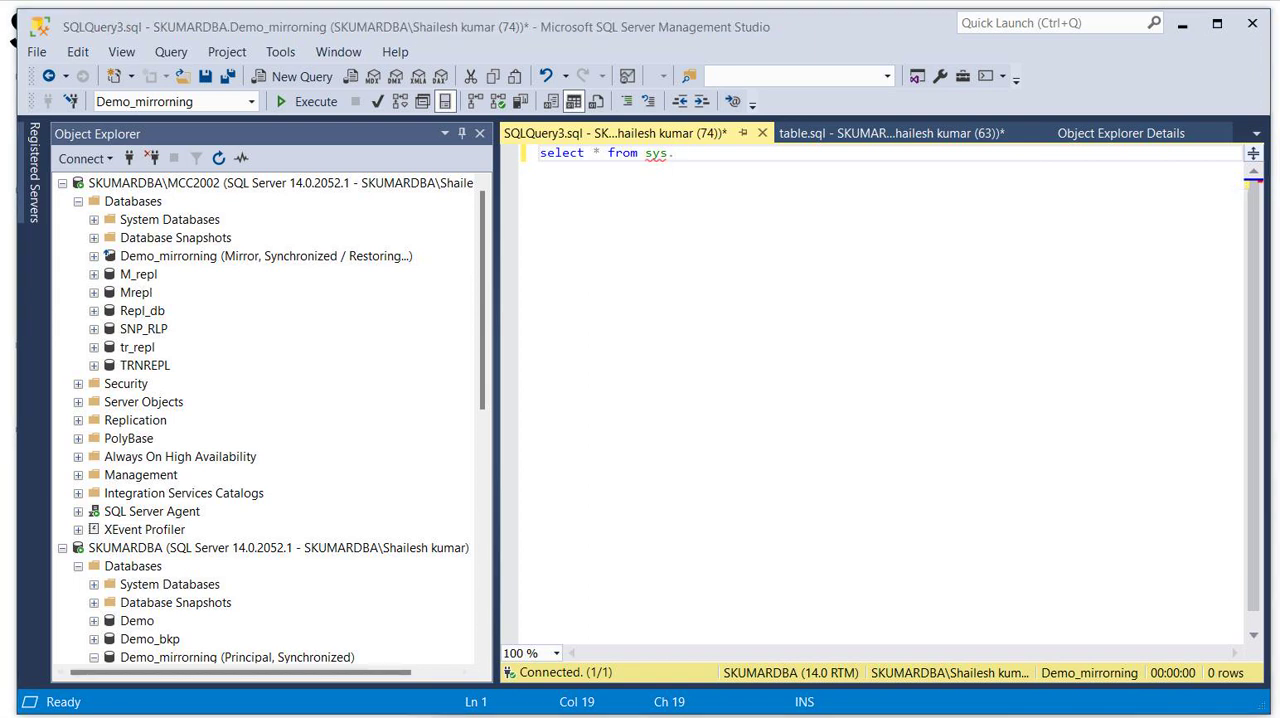
- Complete the statement with the database_mirroring view and execute the query
{"action": "type", "text": "data"}
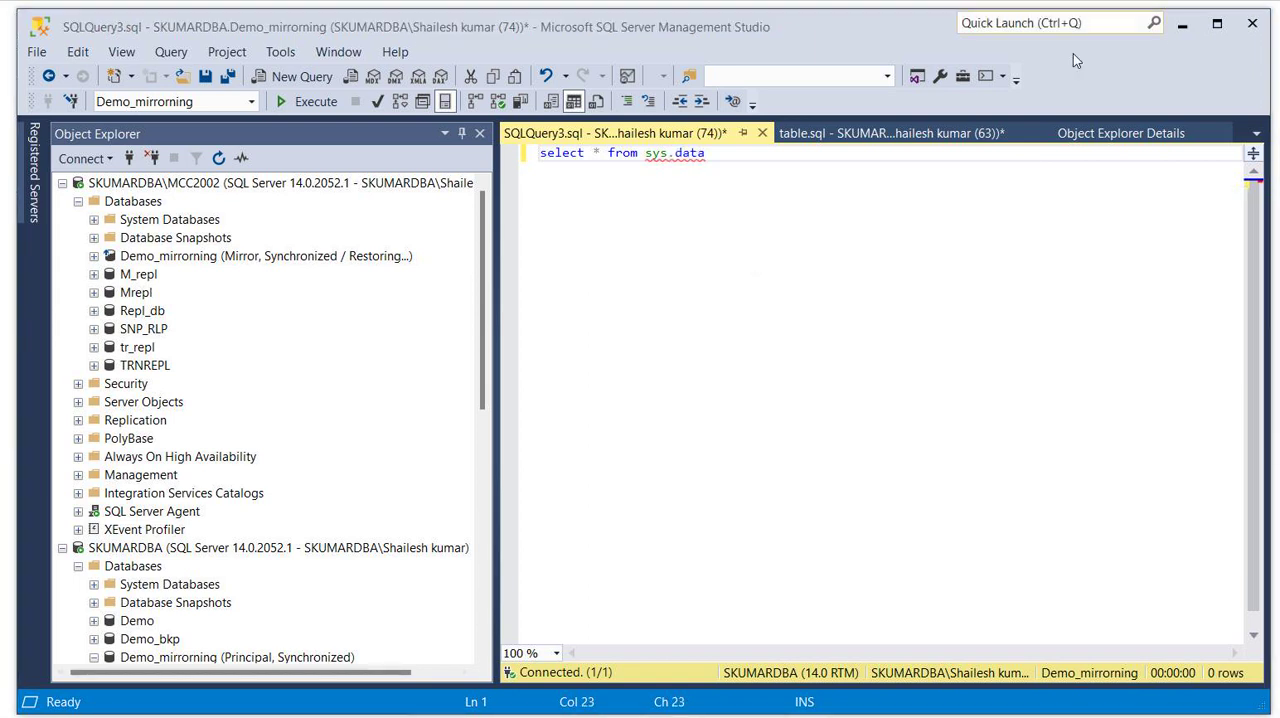
{"action": "type", "text": "b"}
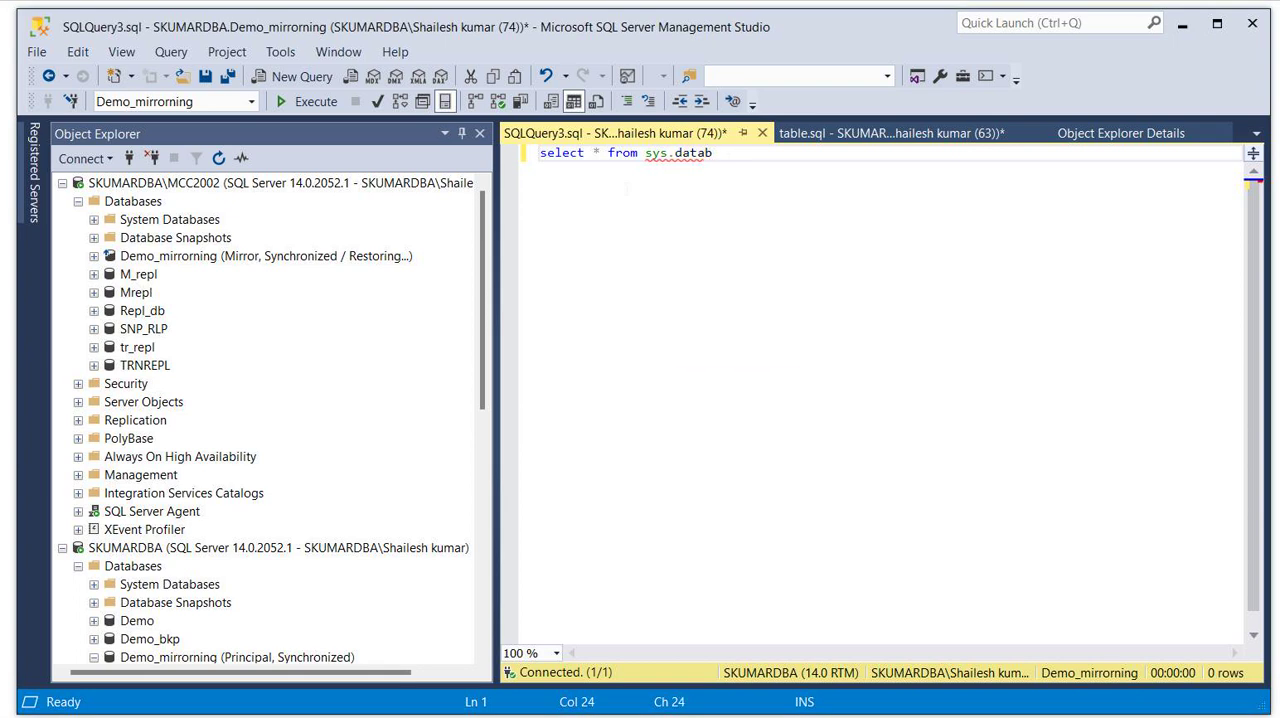
{"action": "type", "text": "ase_"}
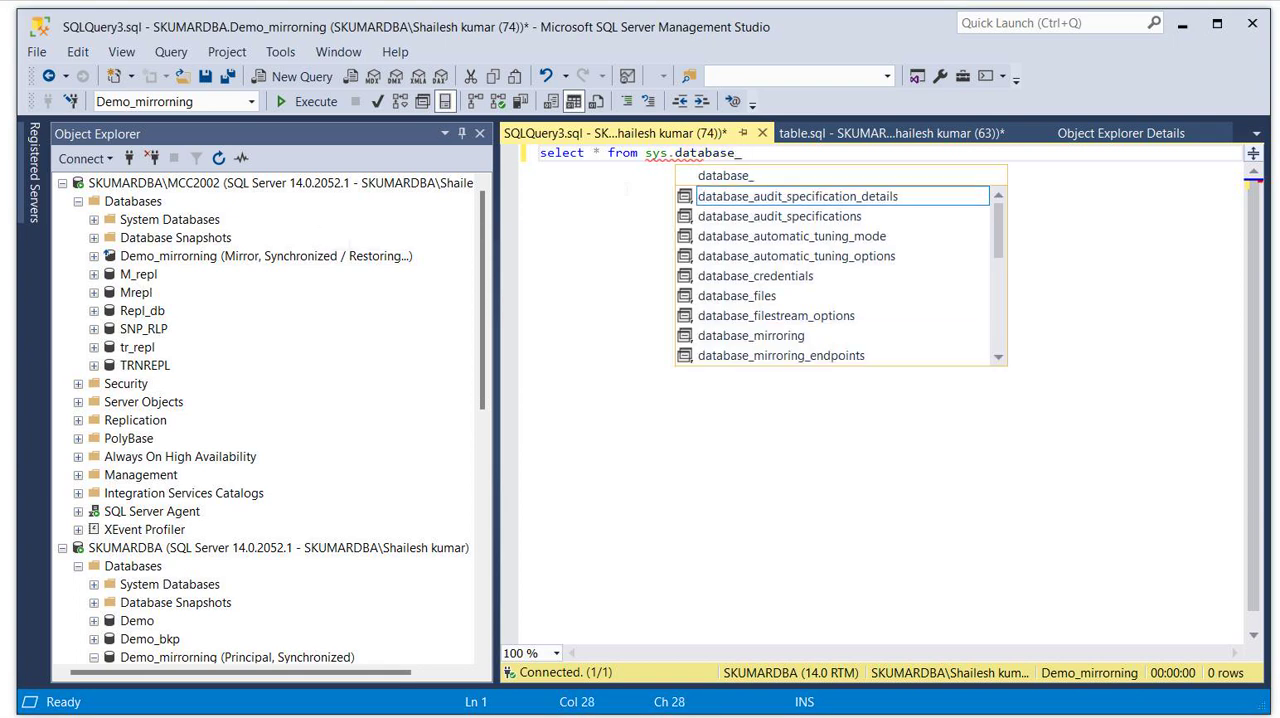
{"action": "double_click", "coordinate": [771, 338]}
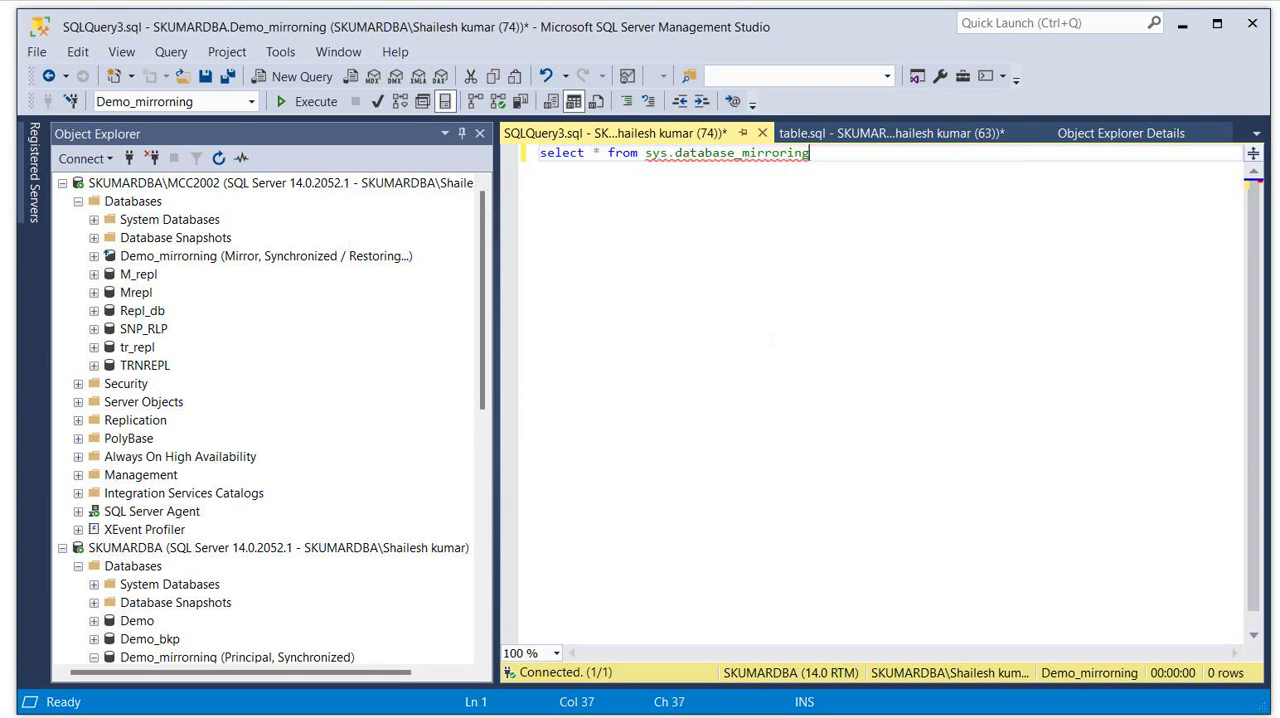
{"action": "left_click", "coordinate": [306, 101]}
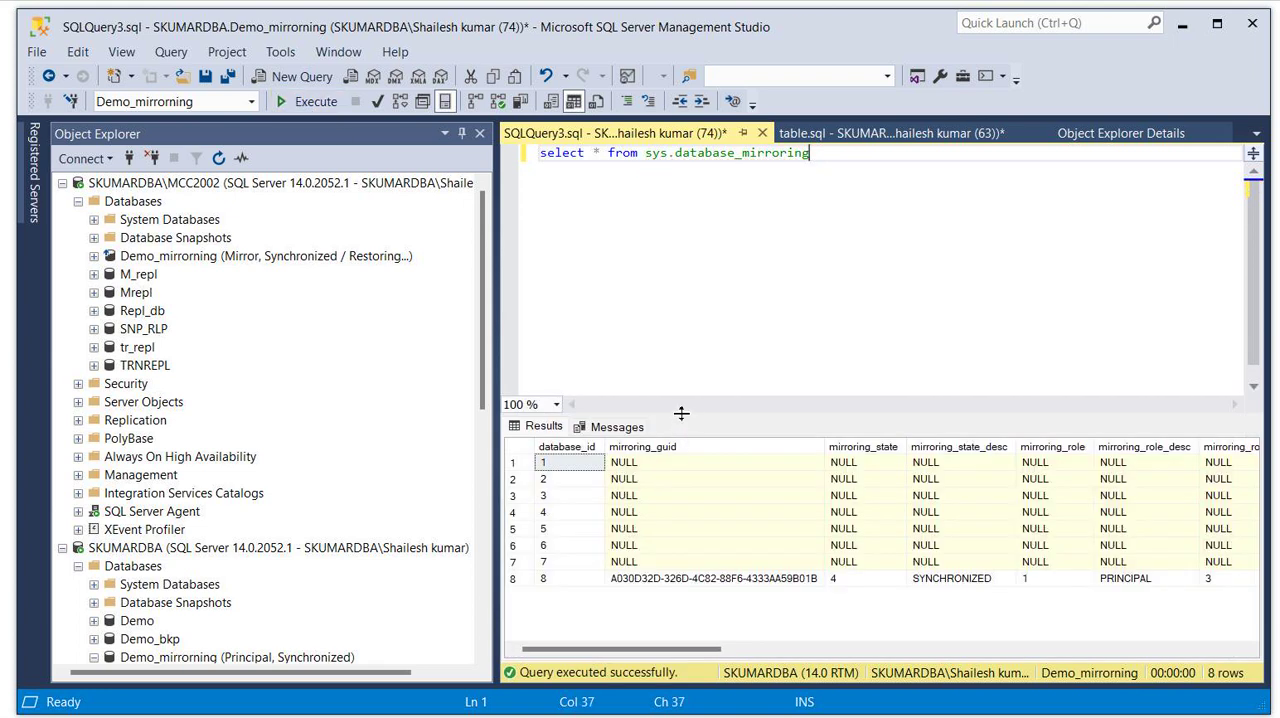
- Examine the mirrored database's row in the query results, including its failover LSN, connection timeout, end-of-log LSN and replication LSN
{"action": "left_click_drag", "start_coordinate": [681, 414], "coordinate": [677, 194]}
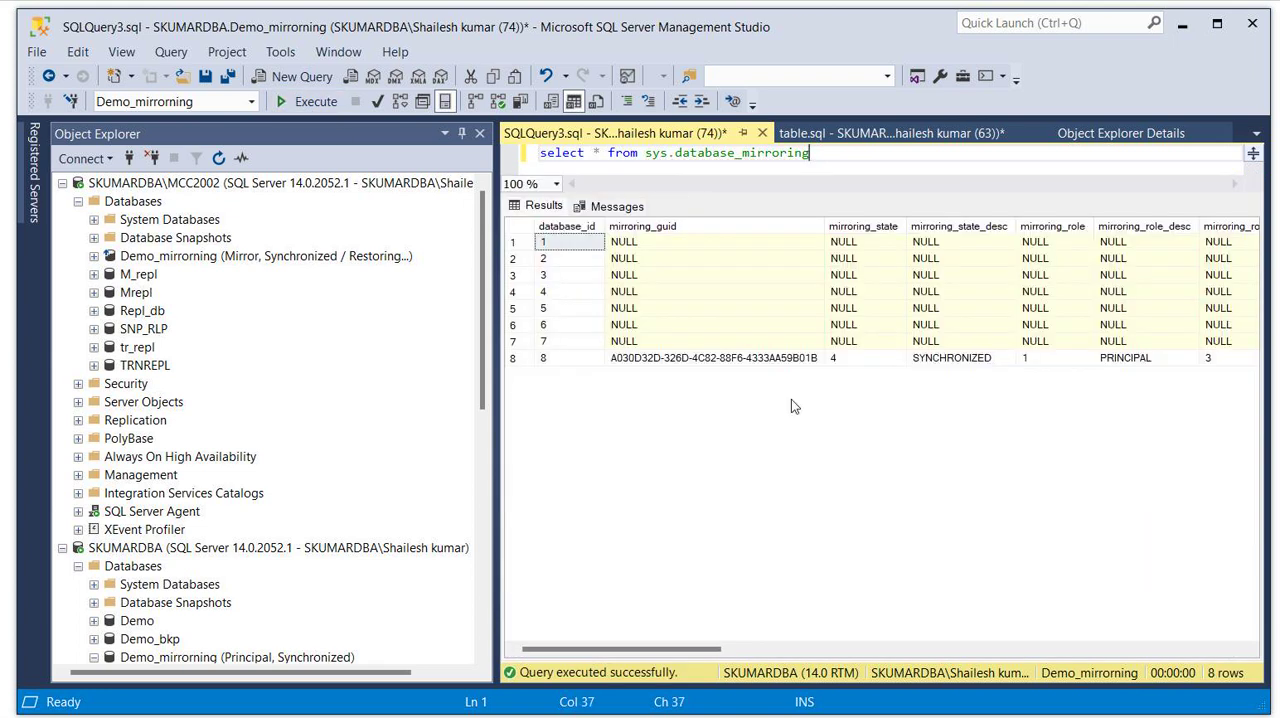
{"action": "left_click_drag", "start_coordinate": [720, 649], "coordinate": [1136, 635]}
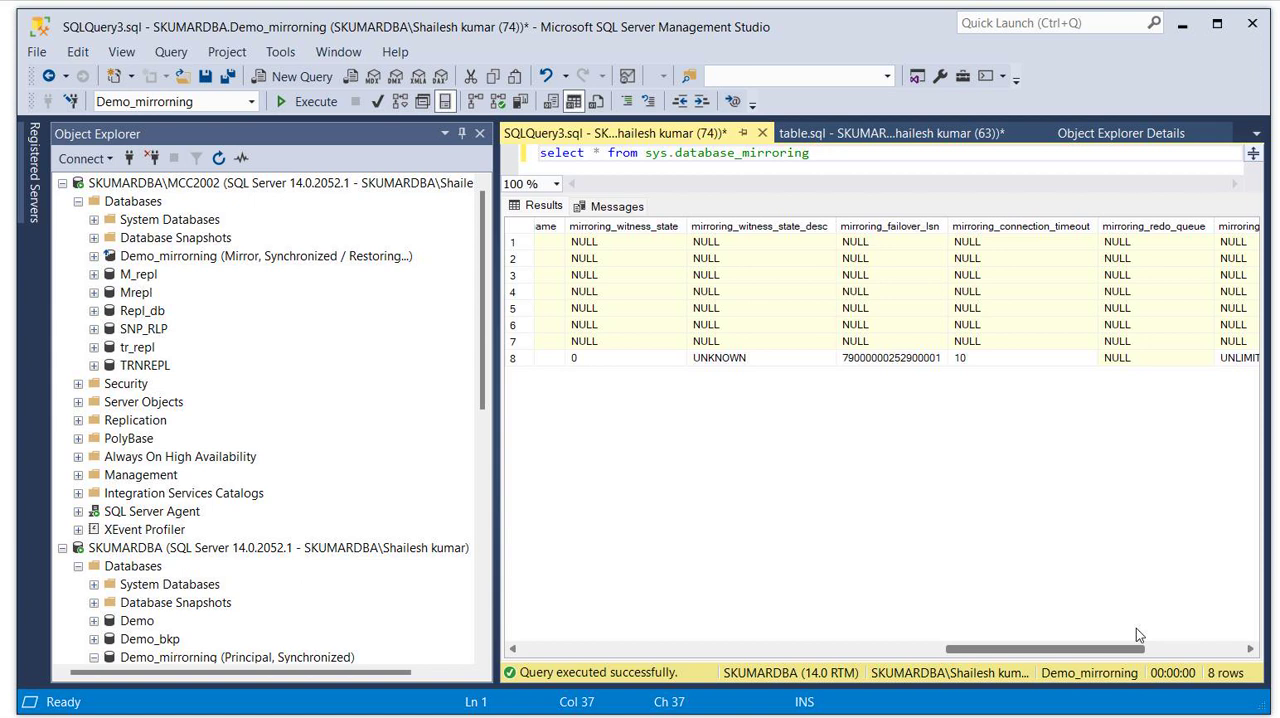
{"action": "left_click", "coordinate": [875, 368]}
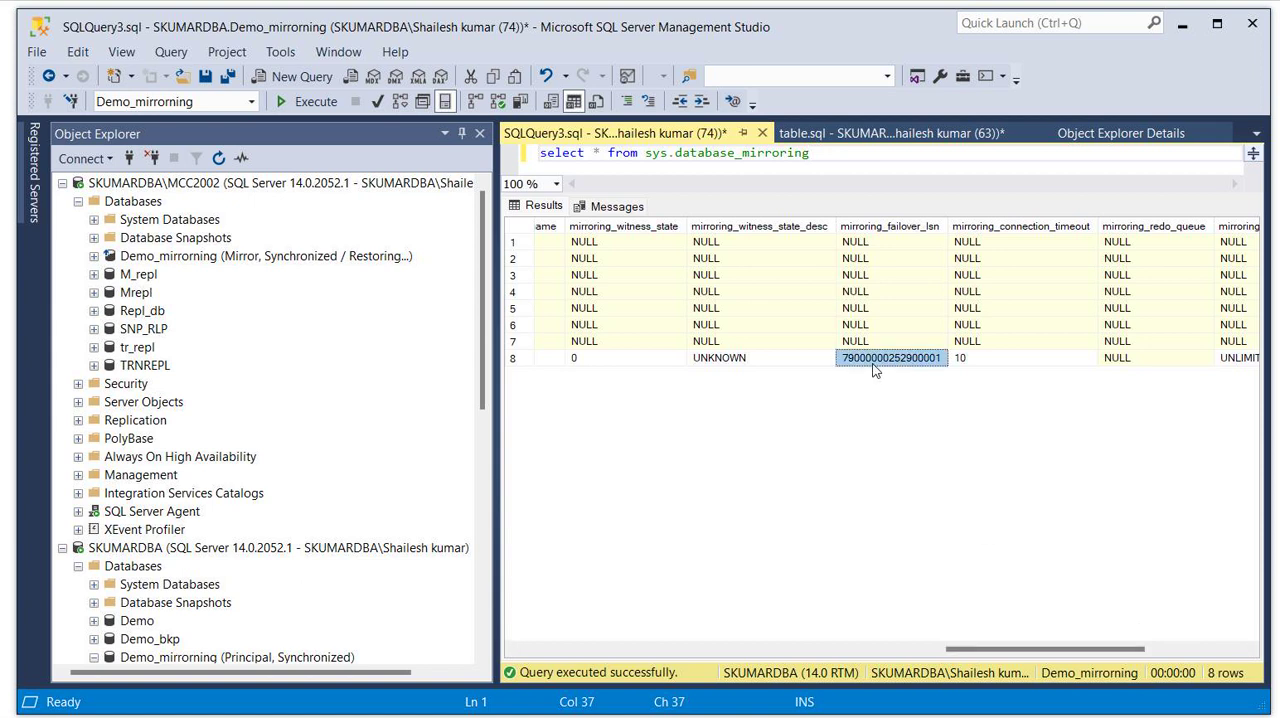
{"action": "left_click", "coordinate": [977, 365]}
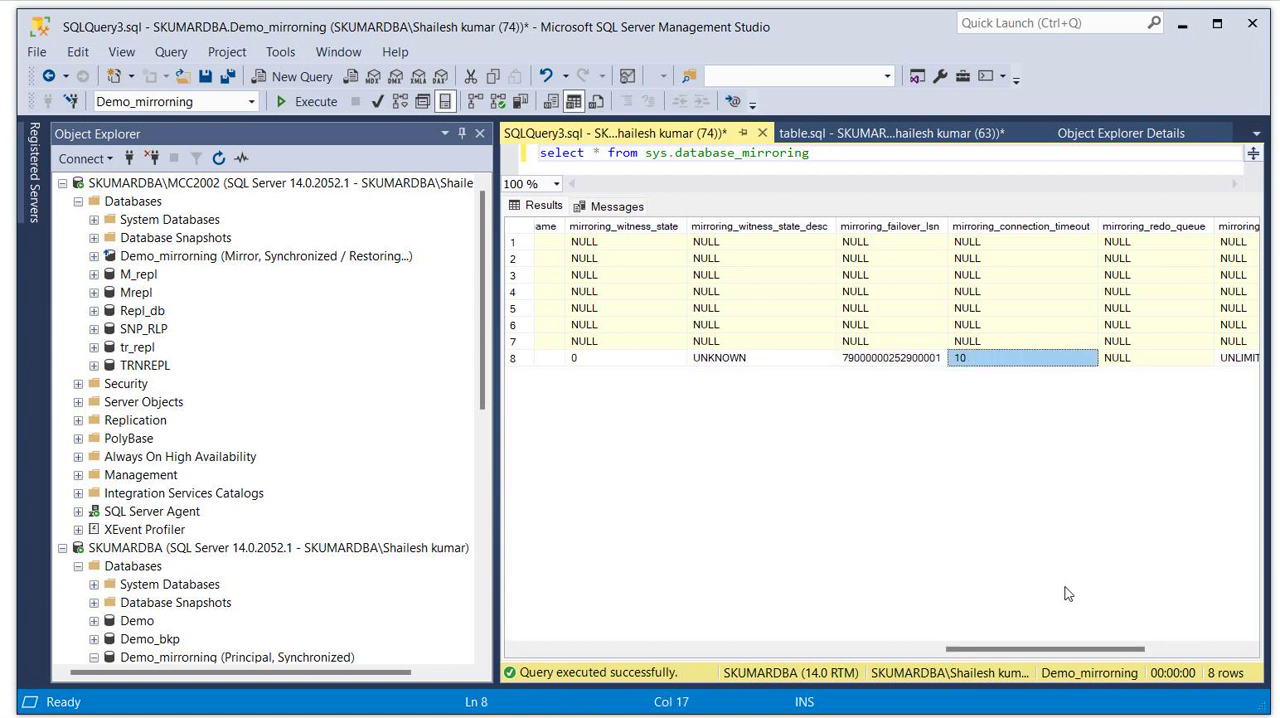
{"action": "left_click_drag", "start_coordinate": [1049, 656], "coordinate": [1205, 641]}
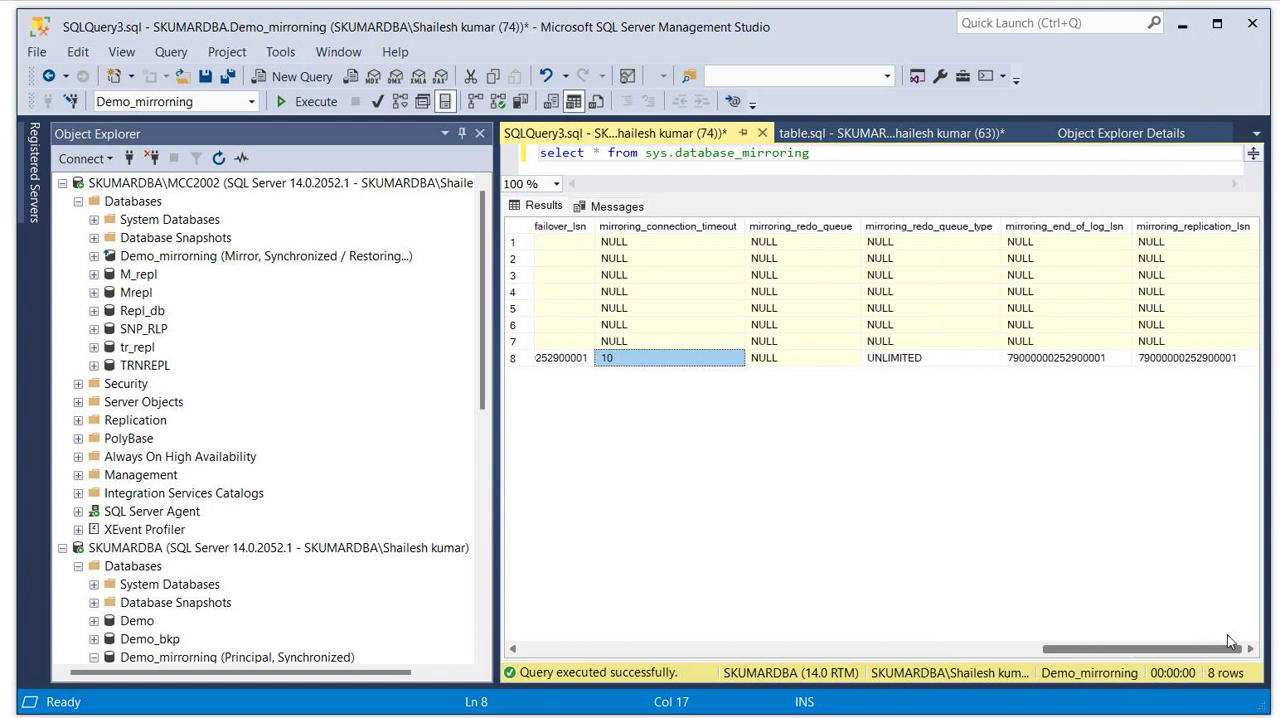
{"action": "left_click", "coordinate": [1086, 365]}
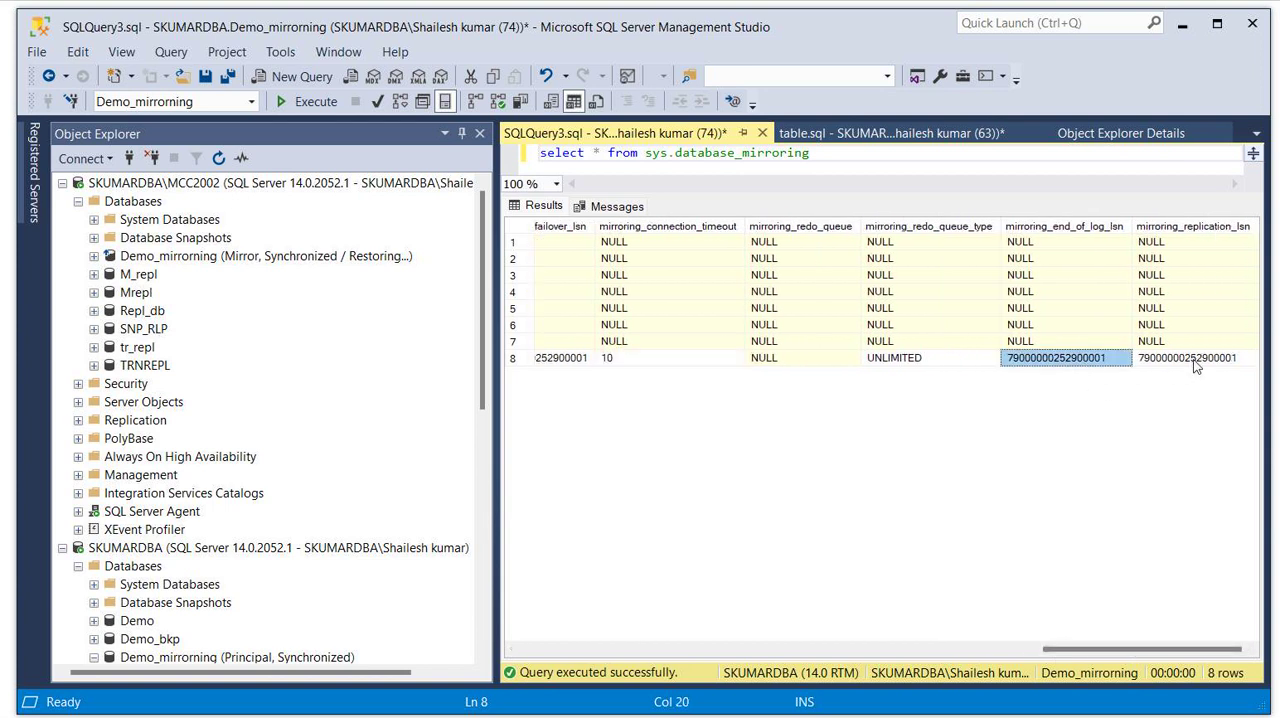
{"action": "left_click", "coordinate": [1193, 359]}
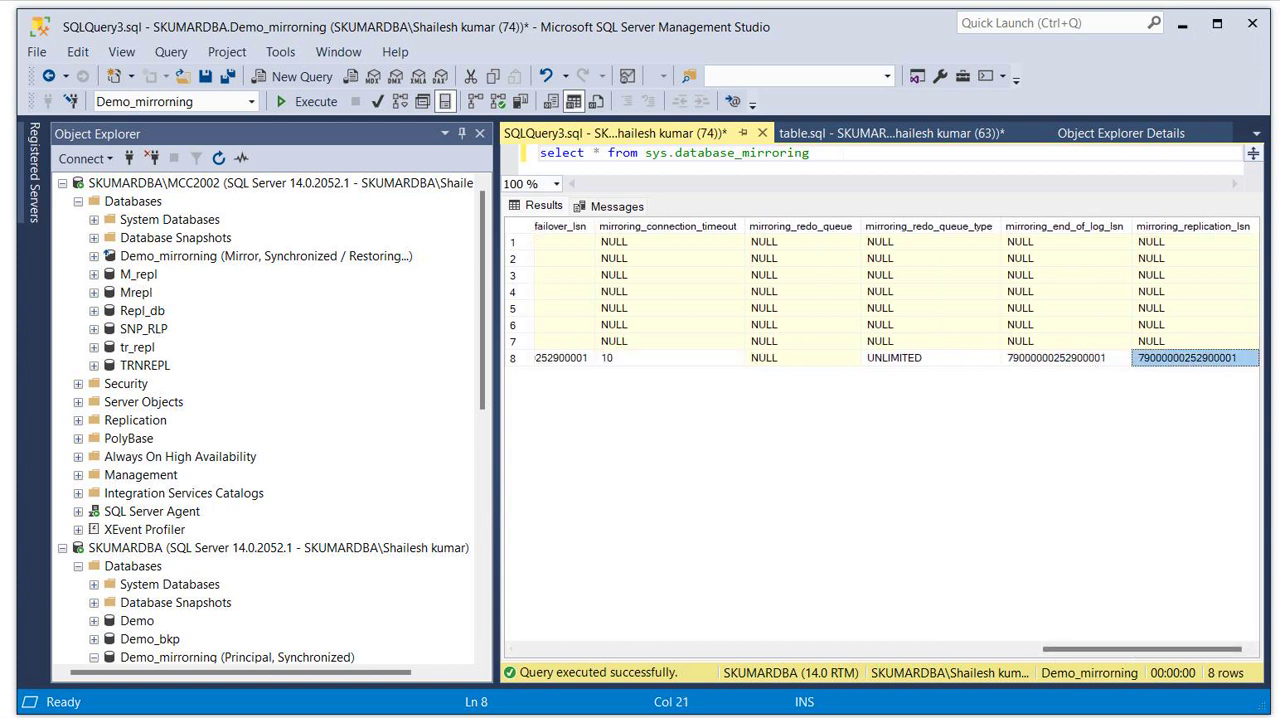
- Copy the select * from sys.database_mirroring statement into a new query on the SKUMARDBA\MCC2002 instance and execute it
{"action": "left_click_drag", "start_coordinate": [812, 153], "coordinate": [525, 167]}
{"action": "key", "text": "ctrl+c"}
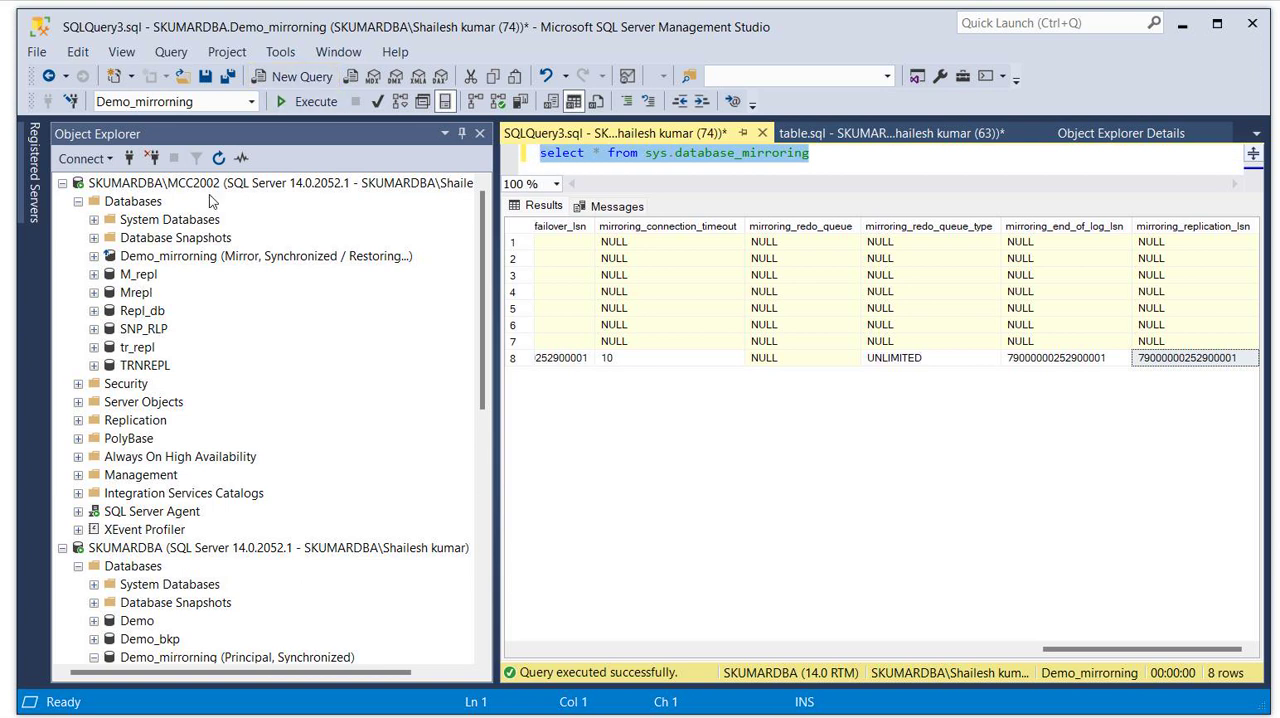
{"action": "left_click", "coordinate": [205, 184]}
{"action": "left_click", "coordinate": [302, 76]}
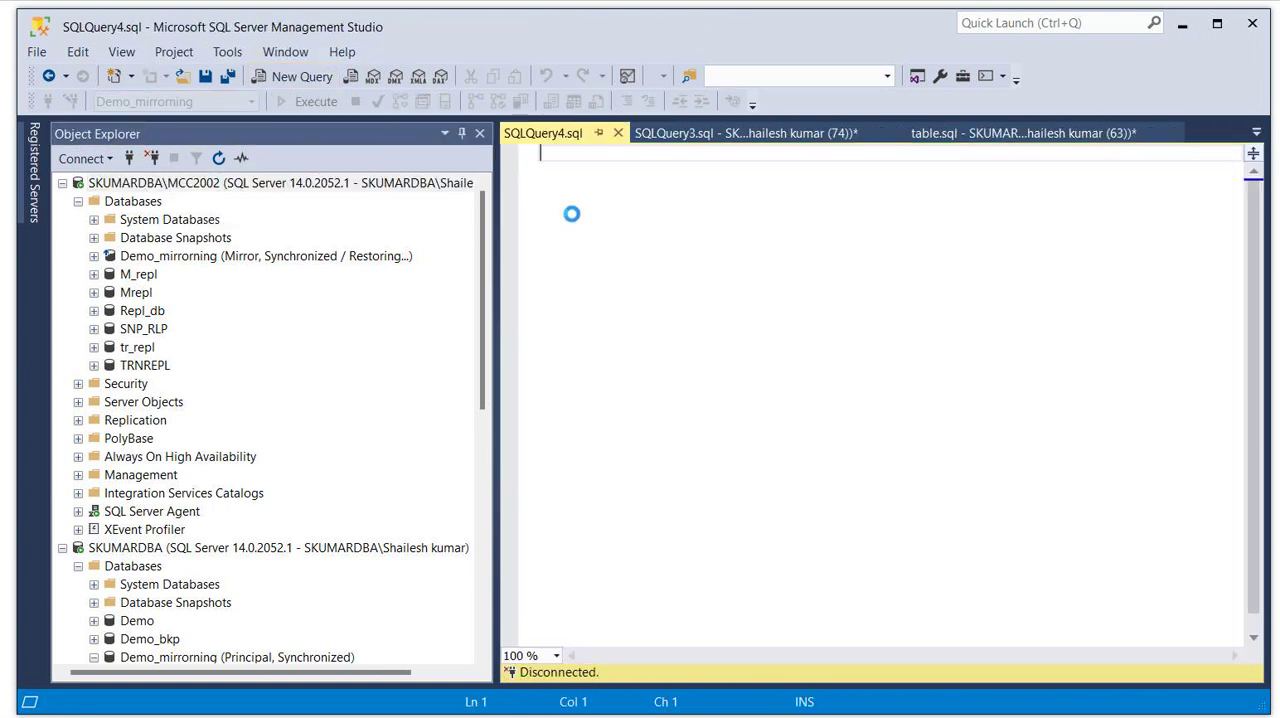
{"action": "key", "text": "ctrl+v"}
{"action": "left_click", "coordinate": [302, 102]}
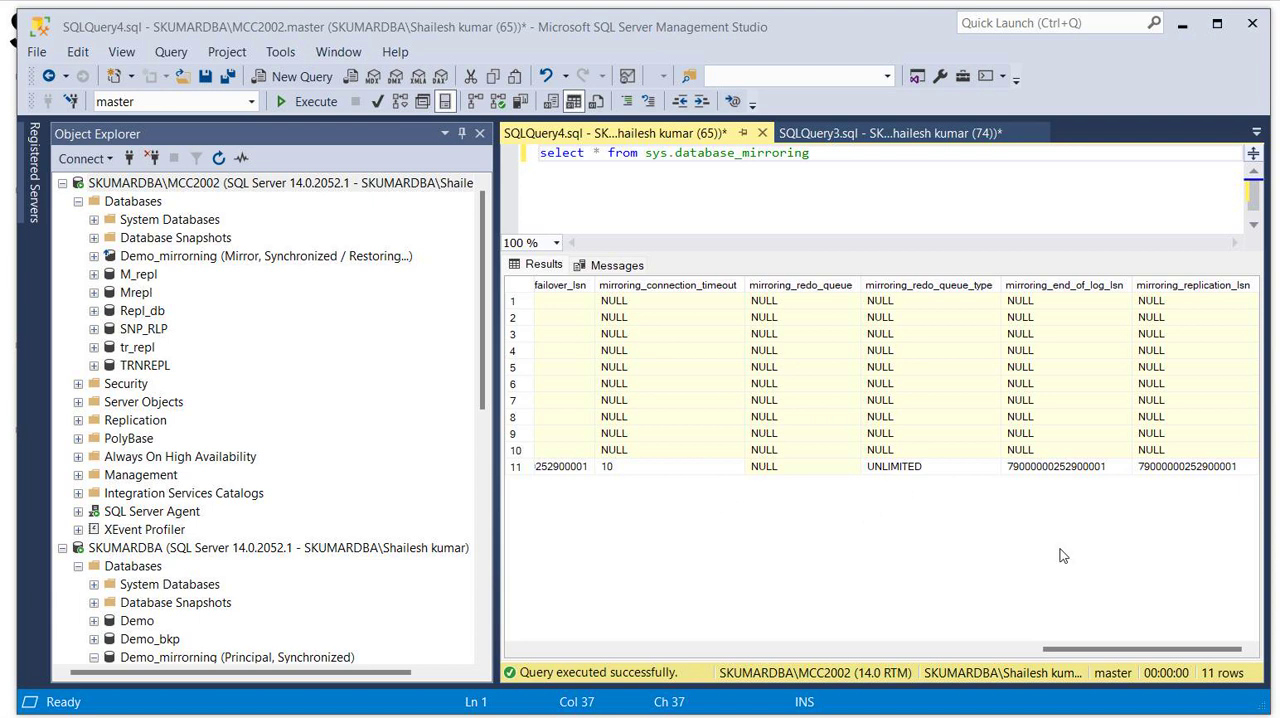
- Compare the end-of-log and replication LSNs of the mirrored database between the SKUMARDBA and SKUMARDBA\MCC2002 query results
{"action": "left_click", "coordinate": [900, 133]}
{"action": "left_click", "coordinate": [1062, 358]}
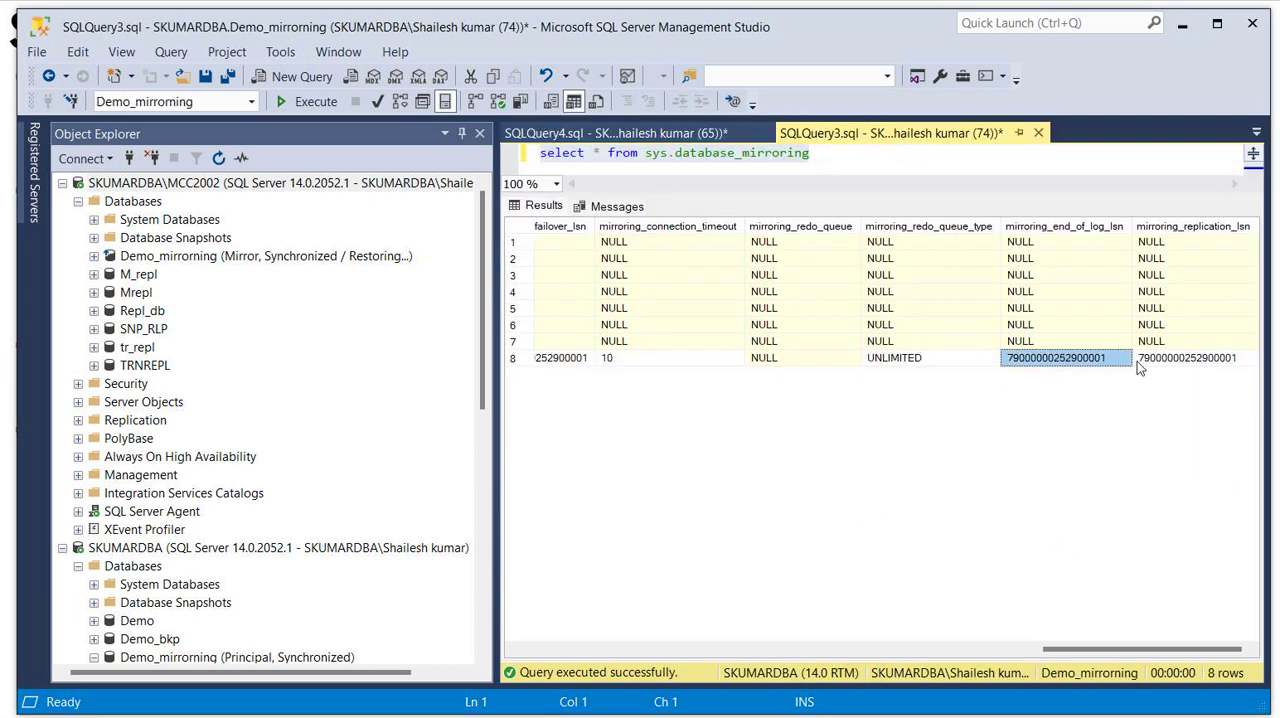
{"action": "left_click", "coordinate": [1207, 362]}
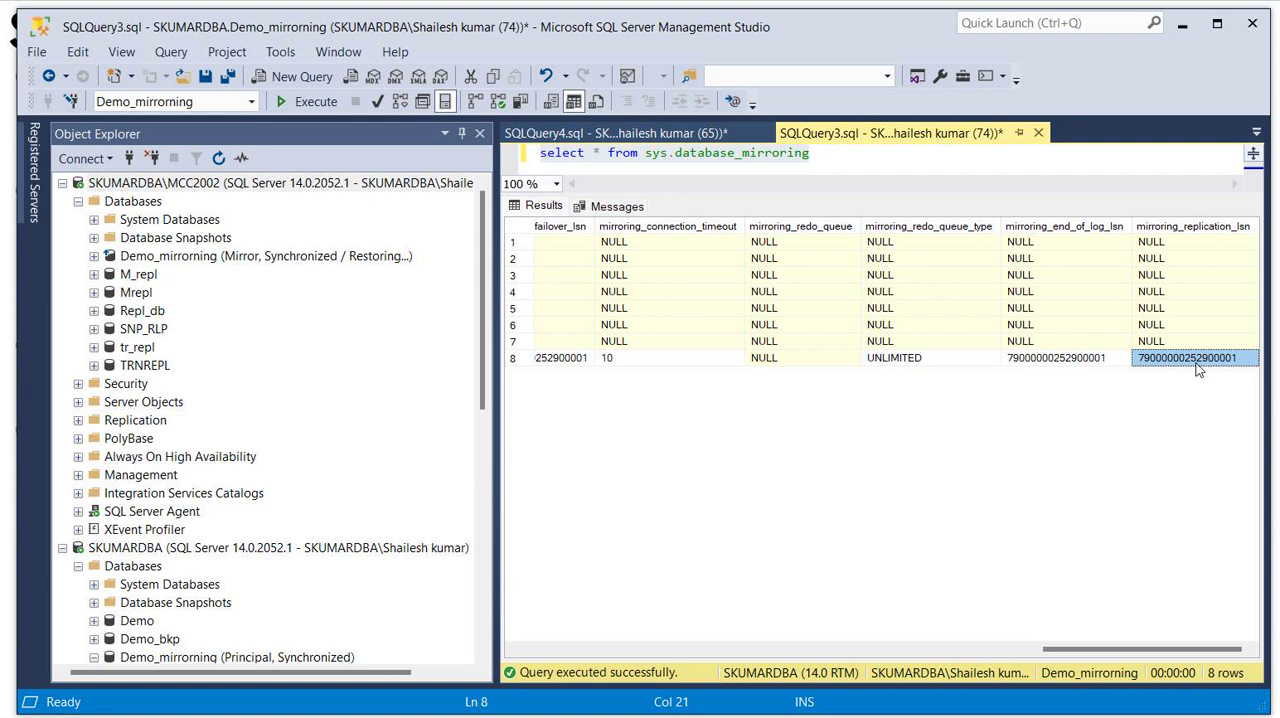
{"action": "left_click", "coordinate": [700, 140]}
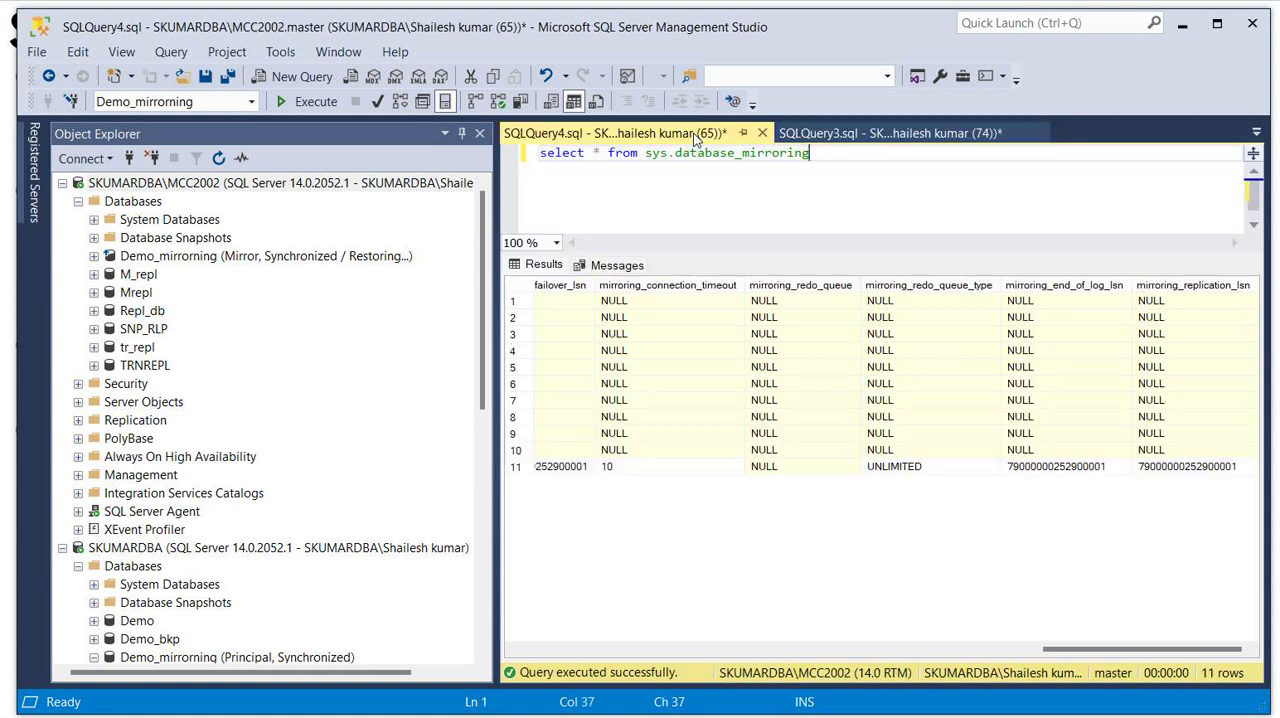
{"action": "left_click", "coordinate": [1070, 468]}
{"action": "left_click", "coordinate": [1138, 468]}
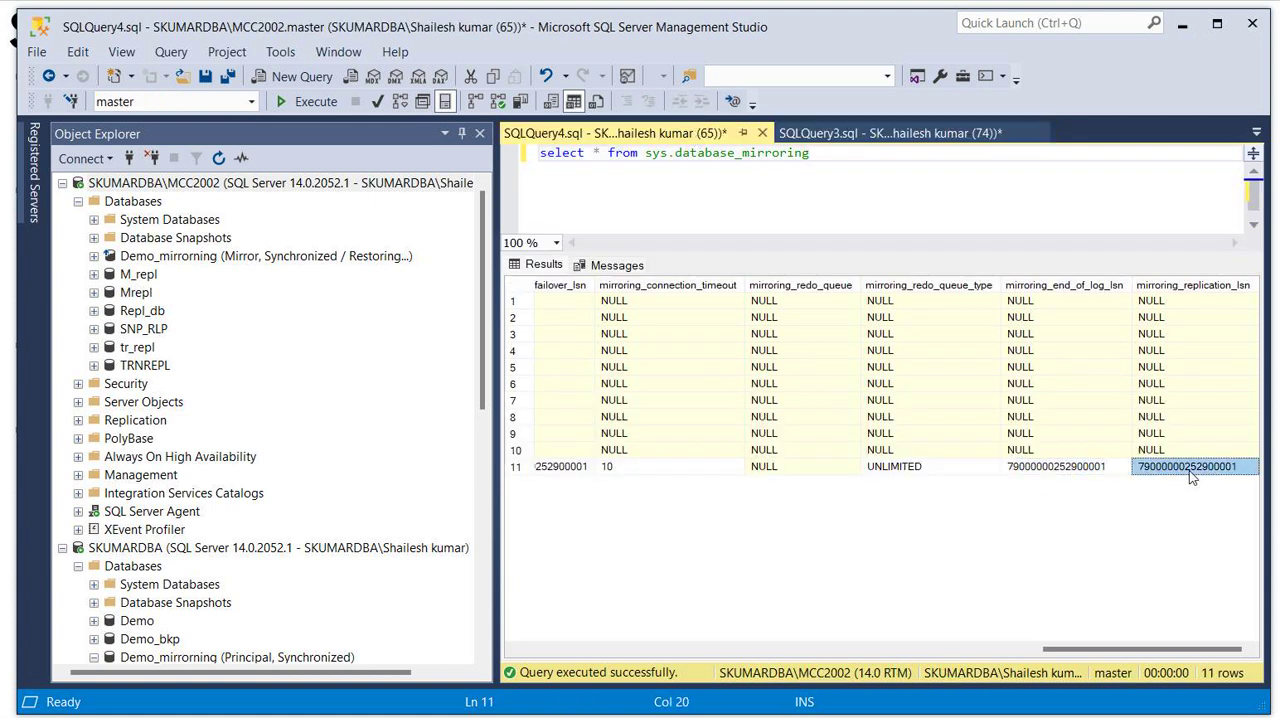
- Review the mirroring role and state columns for the mirrored database in the SKUMARDBA\MCC2002 results
{"action": "left_click_drag", "start_coordinate": [1136, 645], "coordinate": [660, 665]}
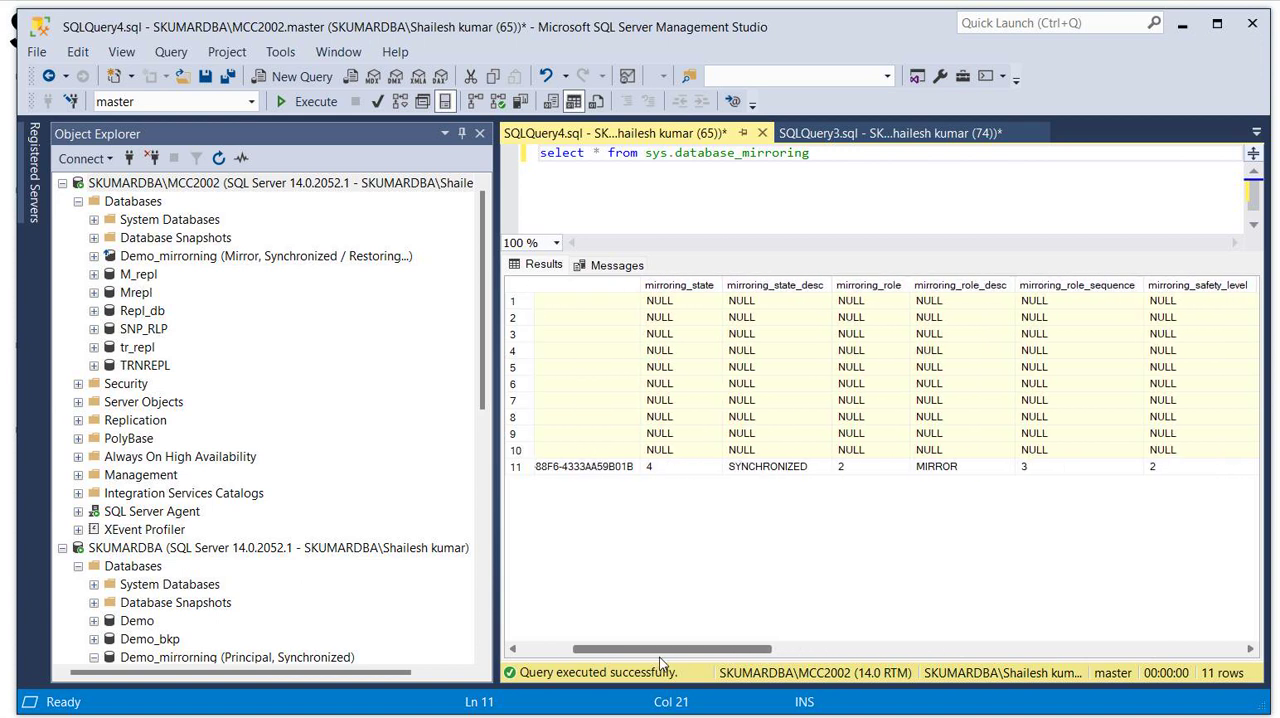
{"action": "left_click", "coordinate": [932, 470]}
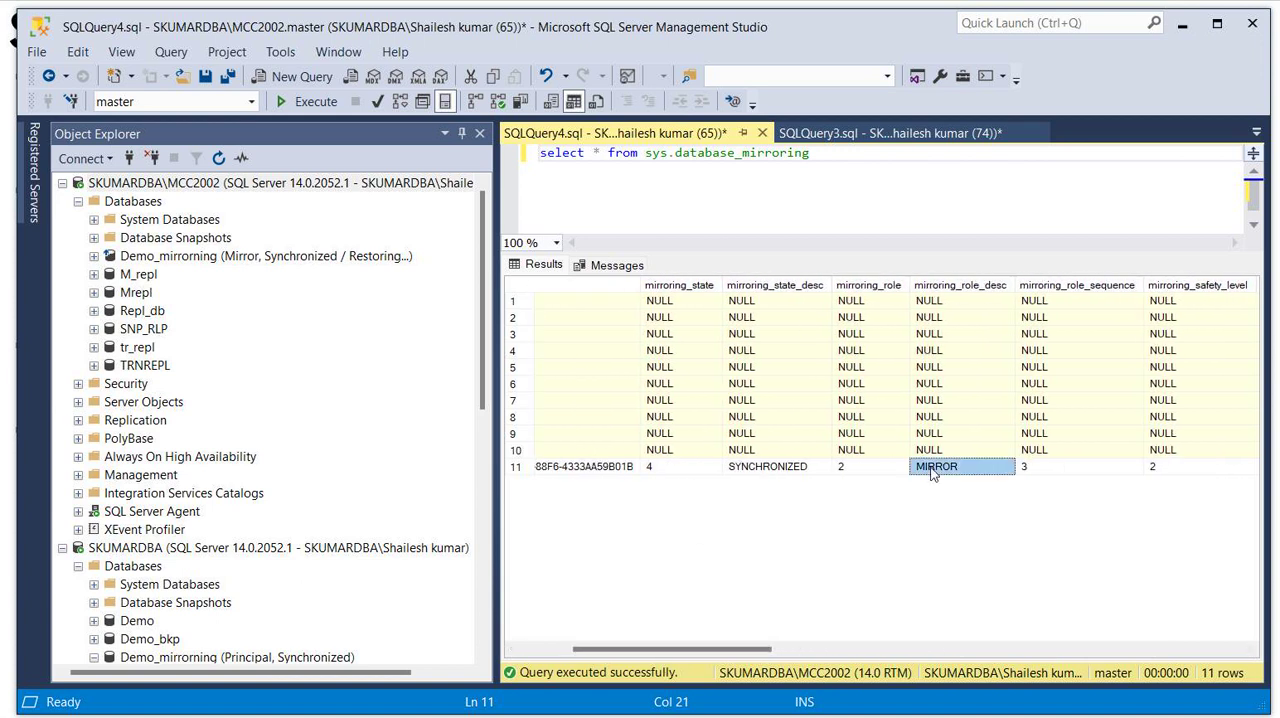
{"action": "left_click", "coordinate": [778, 286]}
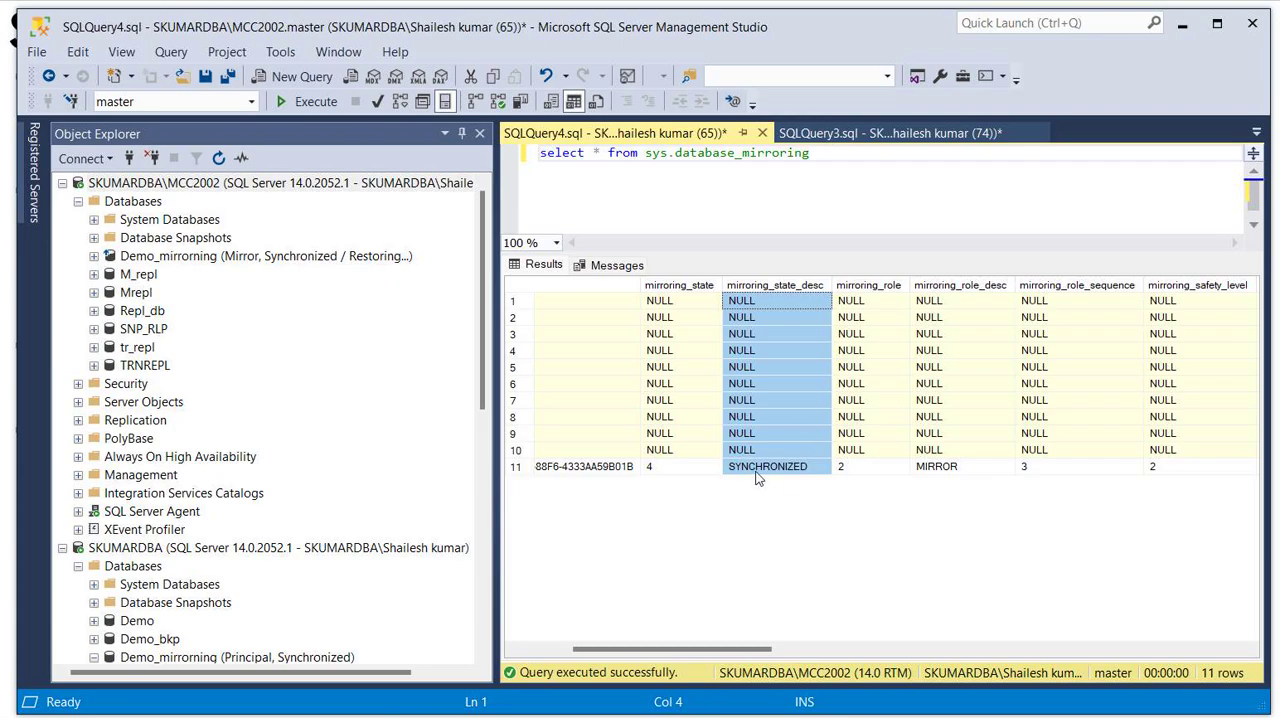
{"action": "left_click", "coordinate": [760, 467]}
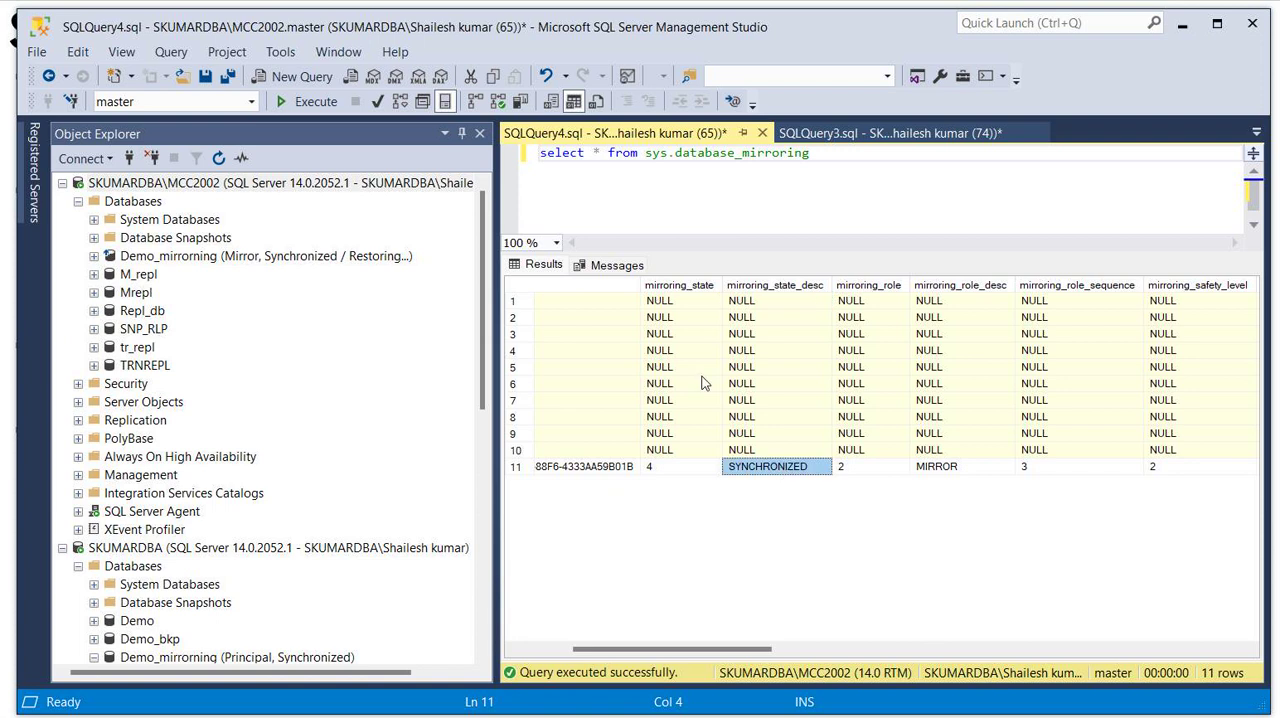
{"action": "left_click", "coordinate": [661, 469]}
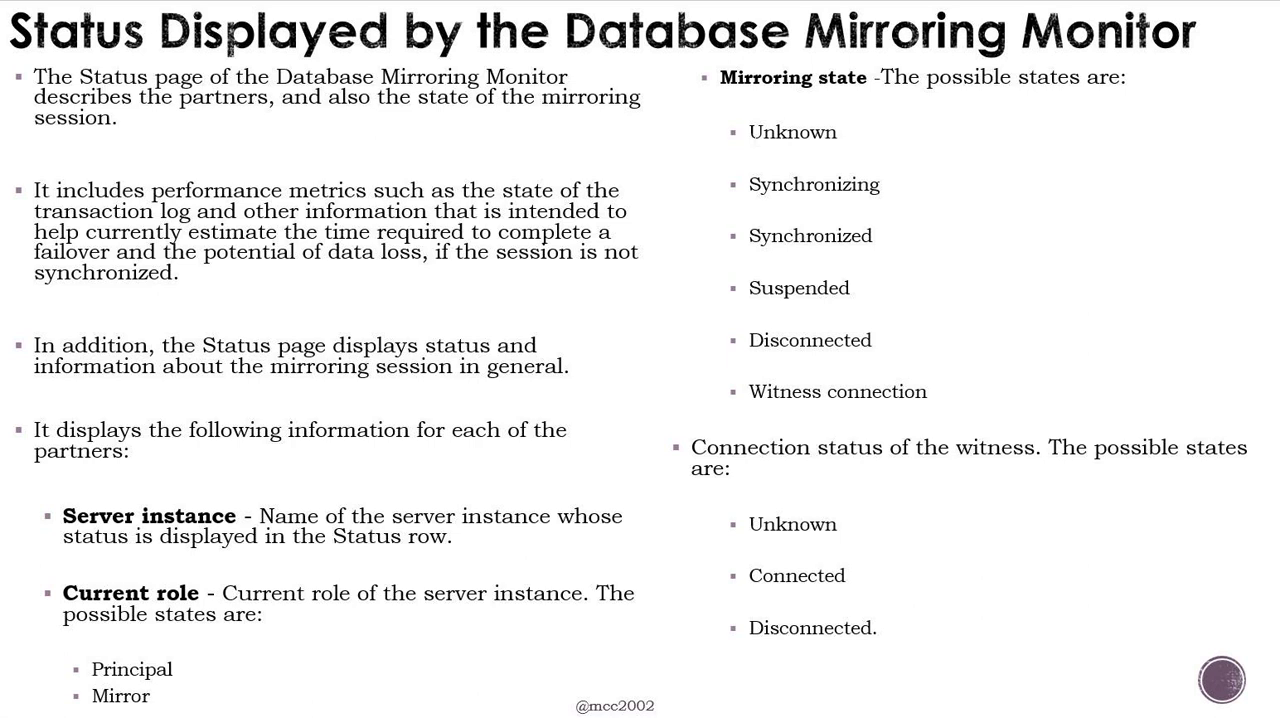
{"action": "left_click", "coordinate": [761, 236]}
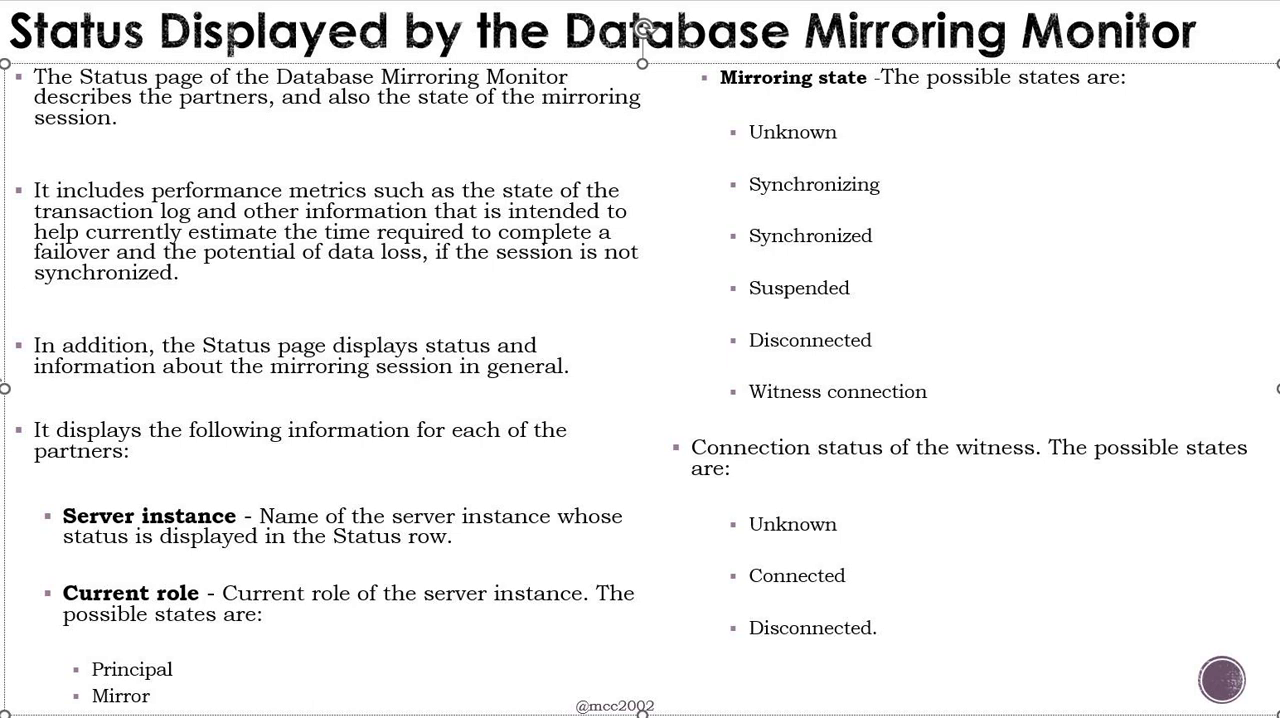
{"action": "left_click", "coordinate": [0, 380]}
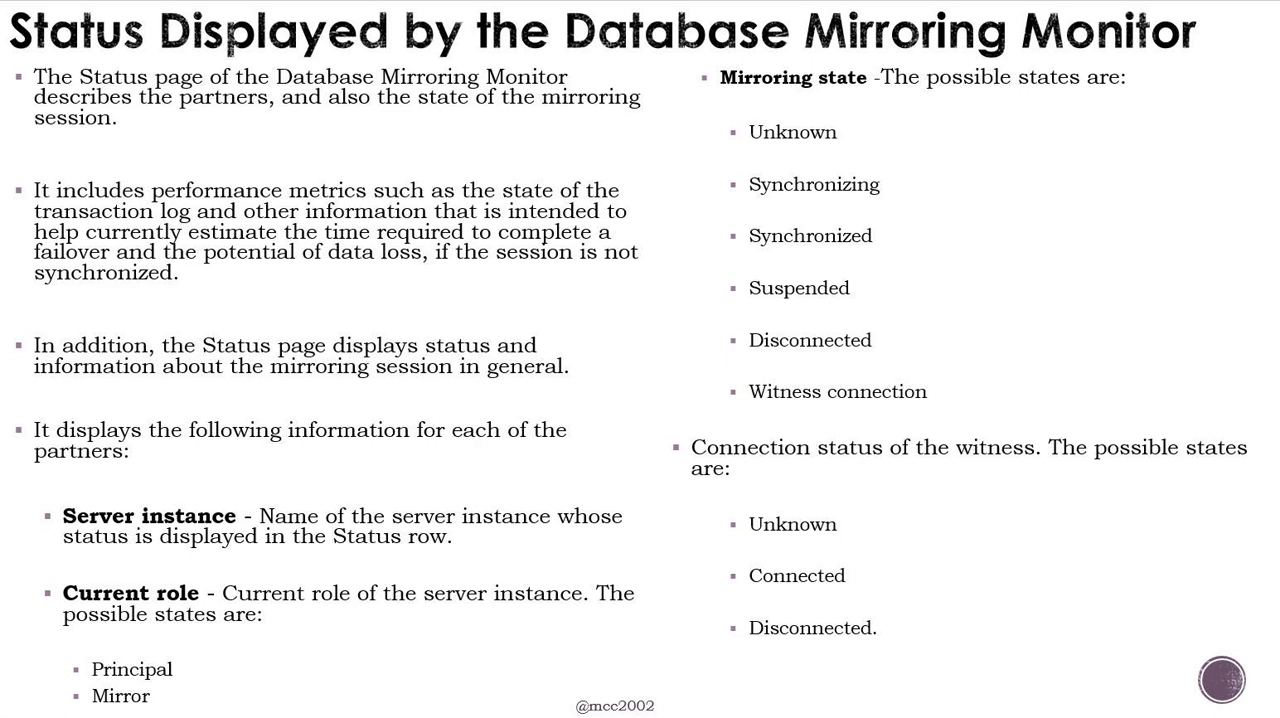
- Switch to the Database Mirroring Monitor and check the status and warning thresholds of Demo_mirrorning
{"action": "key", "text": "alt+Tab"}
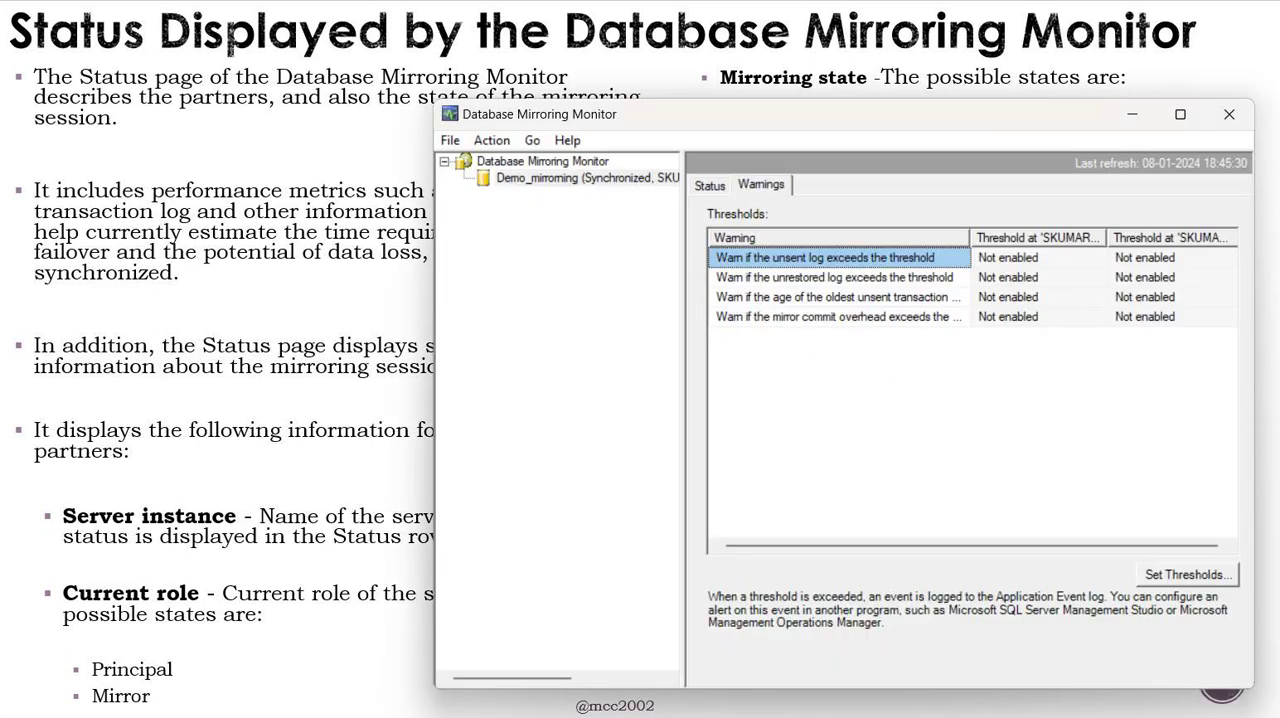
{"action": "left_click", "coordinate": [712, 187]}
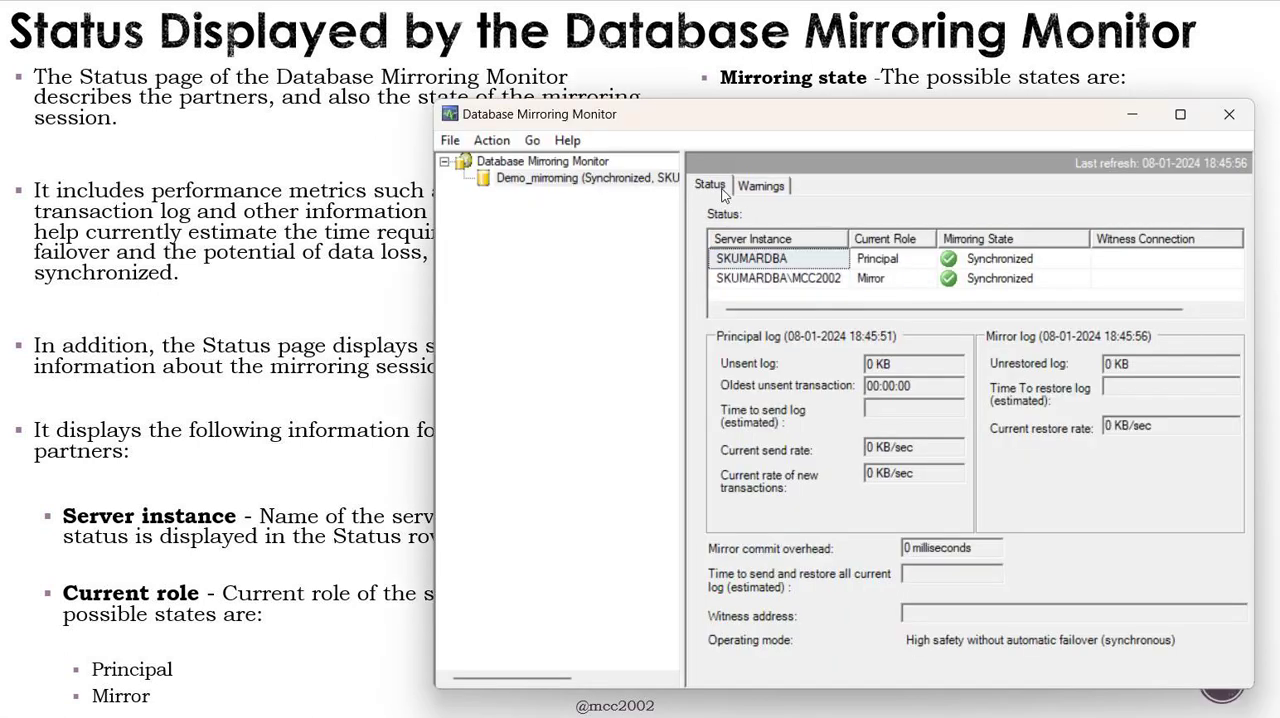
{"action": "left_click", "coordinate": [756, 187]}
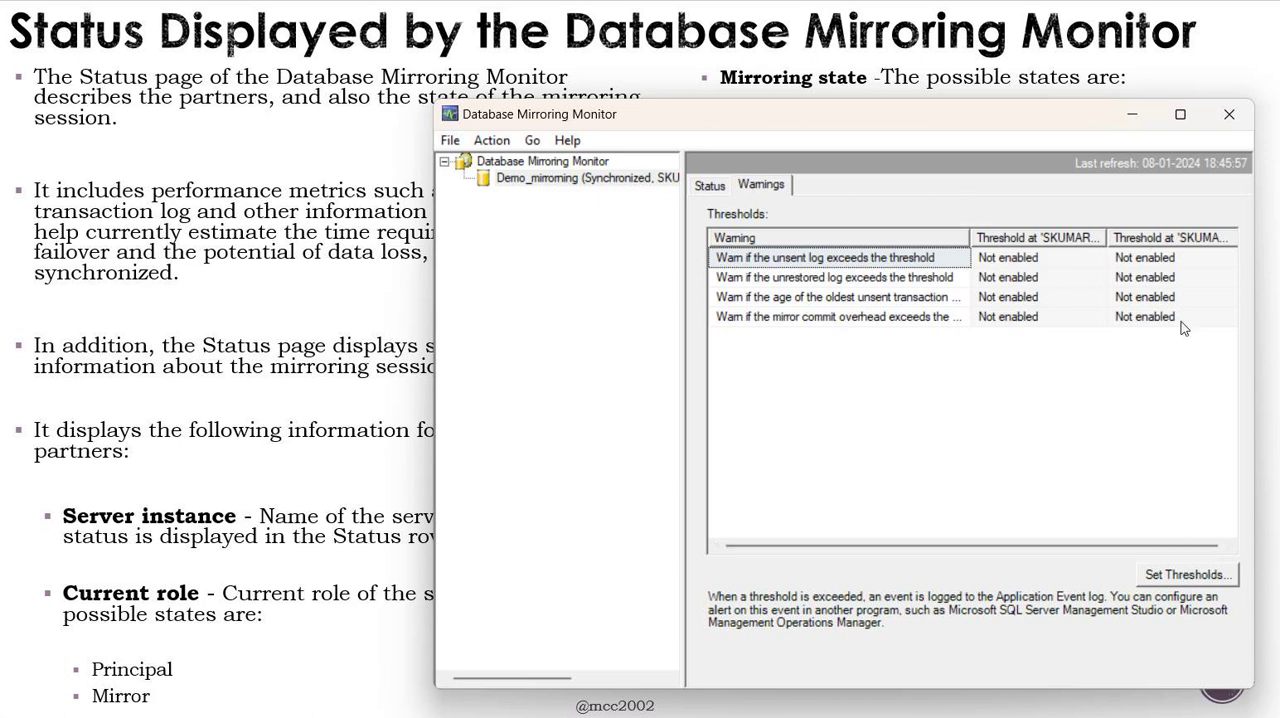
{"action": "left_click", "coordinate": [1066, 239]}
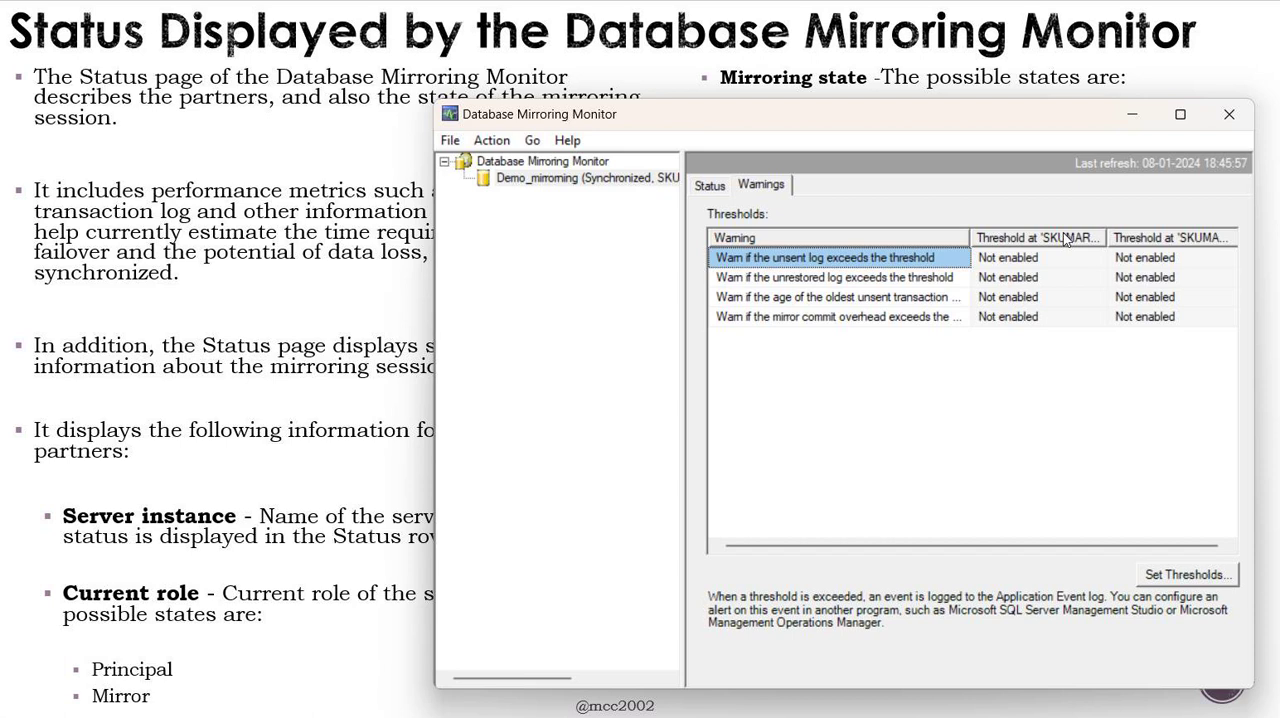
- Open the warning threshold settings for Demo_mirrorning and toggle the unsent log warning at SKUMARDBA on and off
{"action": "left_click", "coordinate": [1174, 572]}
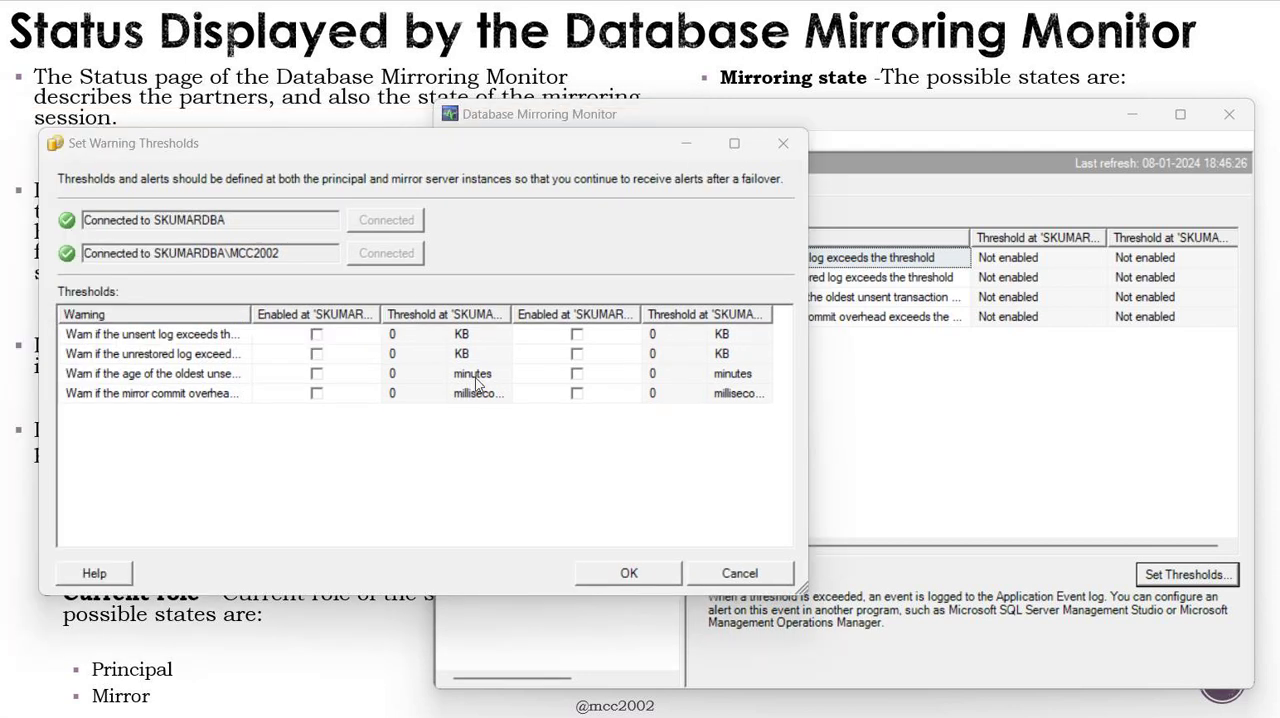
{"action": "left_click", "coordinate": [316, 336]}
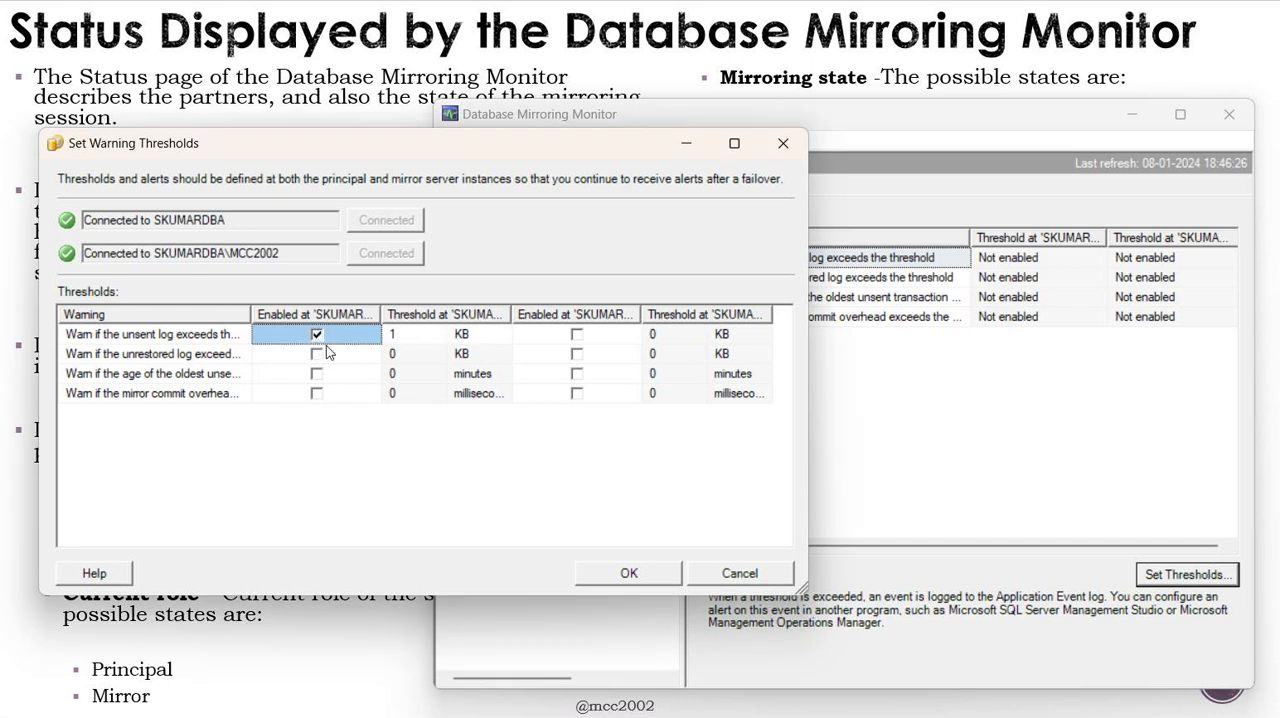
{"action": "left_click", "coordinate": [317, 338]}
- Enlarge the Set Warning Thresholds dialog and widen its columns to read all warnings for both instances, then cancel without saving
{"action": "left_click_drag", "start_coordinate": [251, 316], "coordinate": [401, 365]}
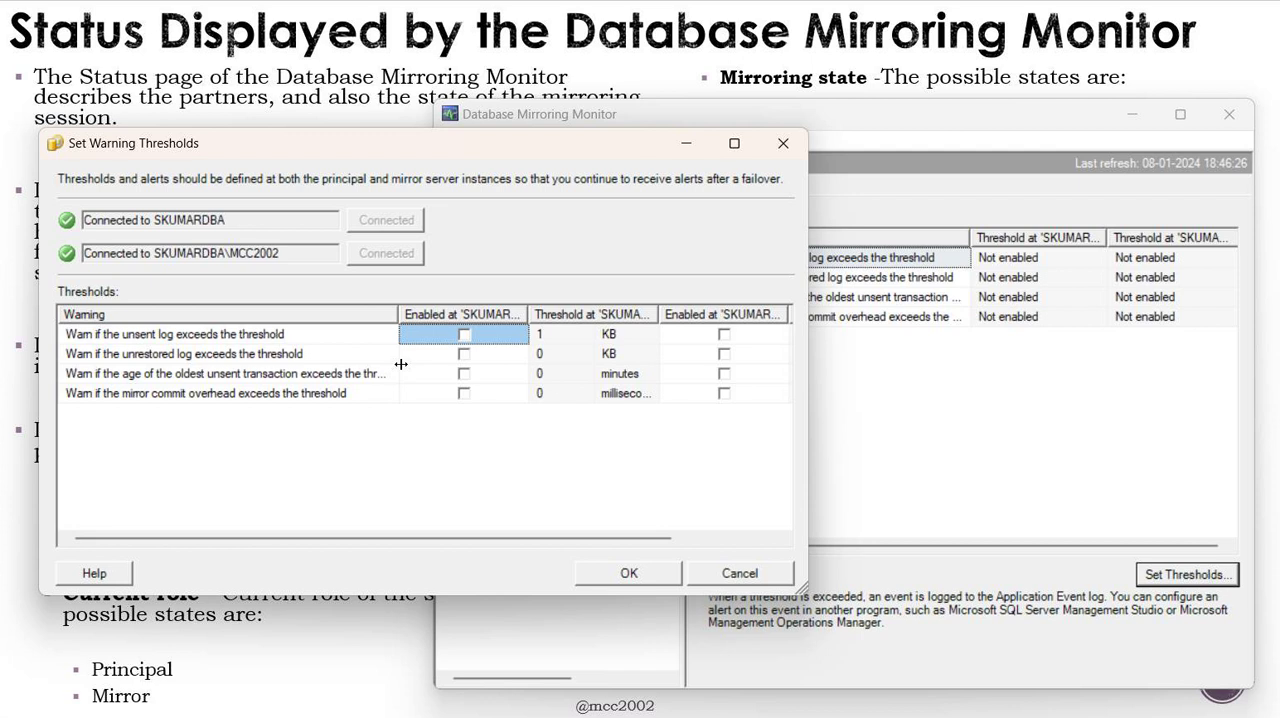
{"action": "left_click_drag", "start_coordinate": [385, 149], "coordinate": [380, 84]}
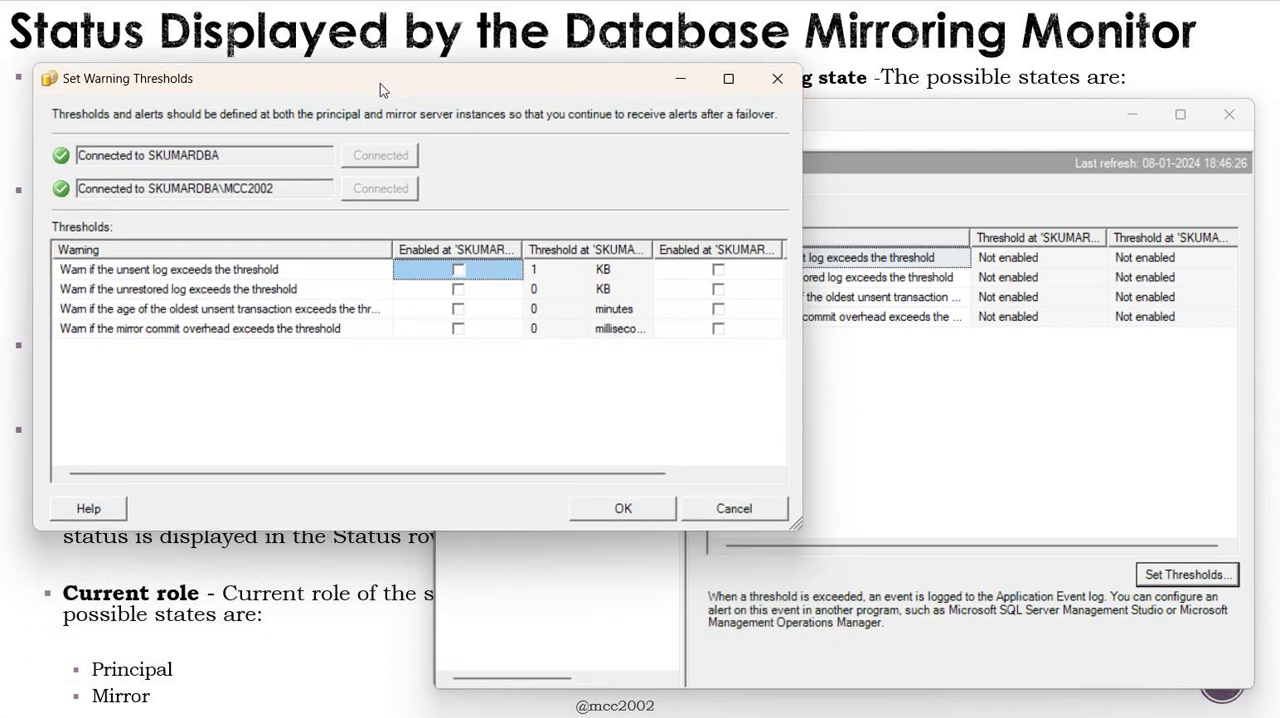
{"action": "left_click_drag", "start_coordinate": [797, 521], "coordinate": [1260, 703]}
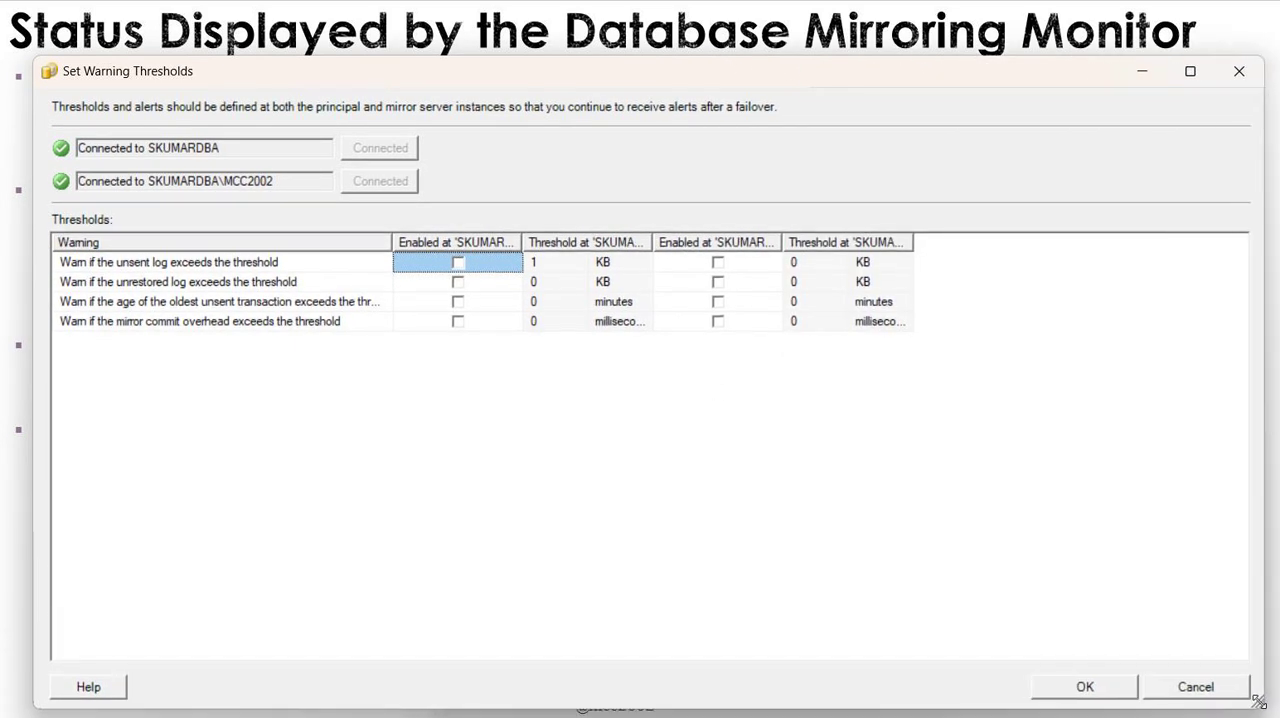
{"action": "double_click", "coordinate": [913, 244]}
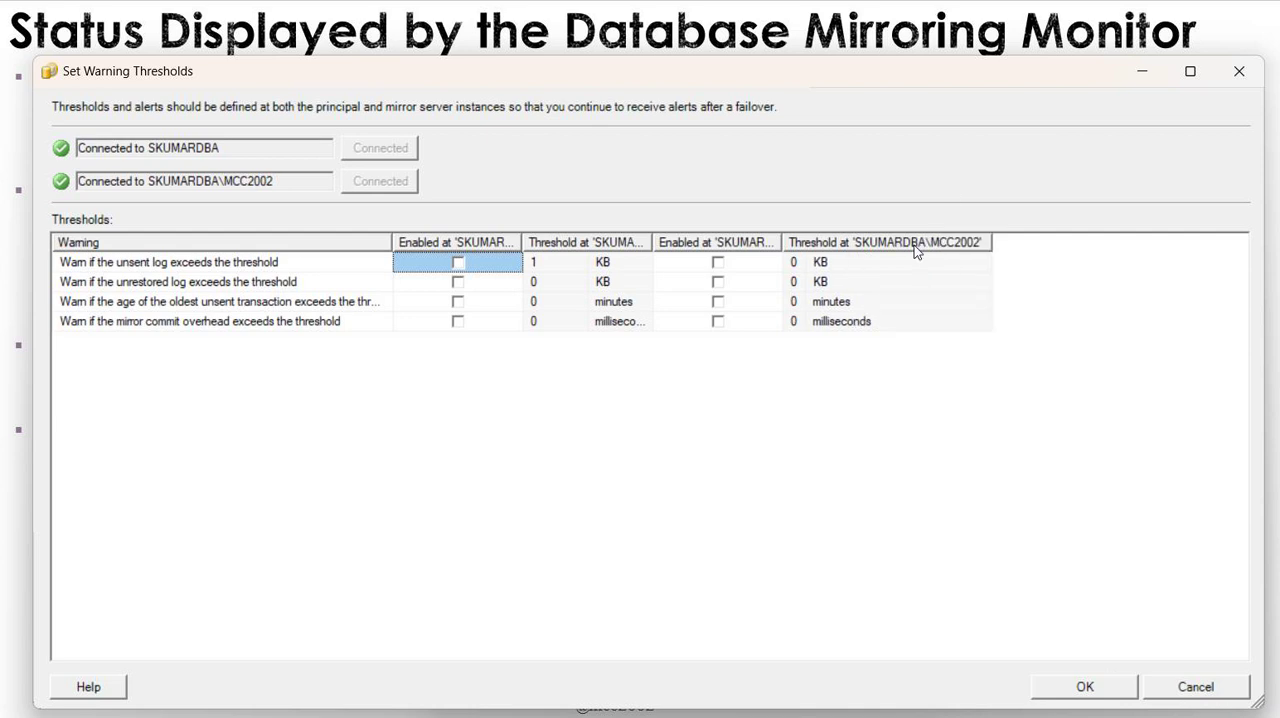
{"action": "double_click", "coordinate": [781, 244]}
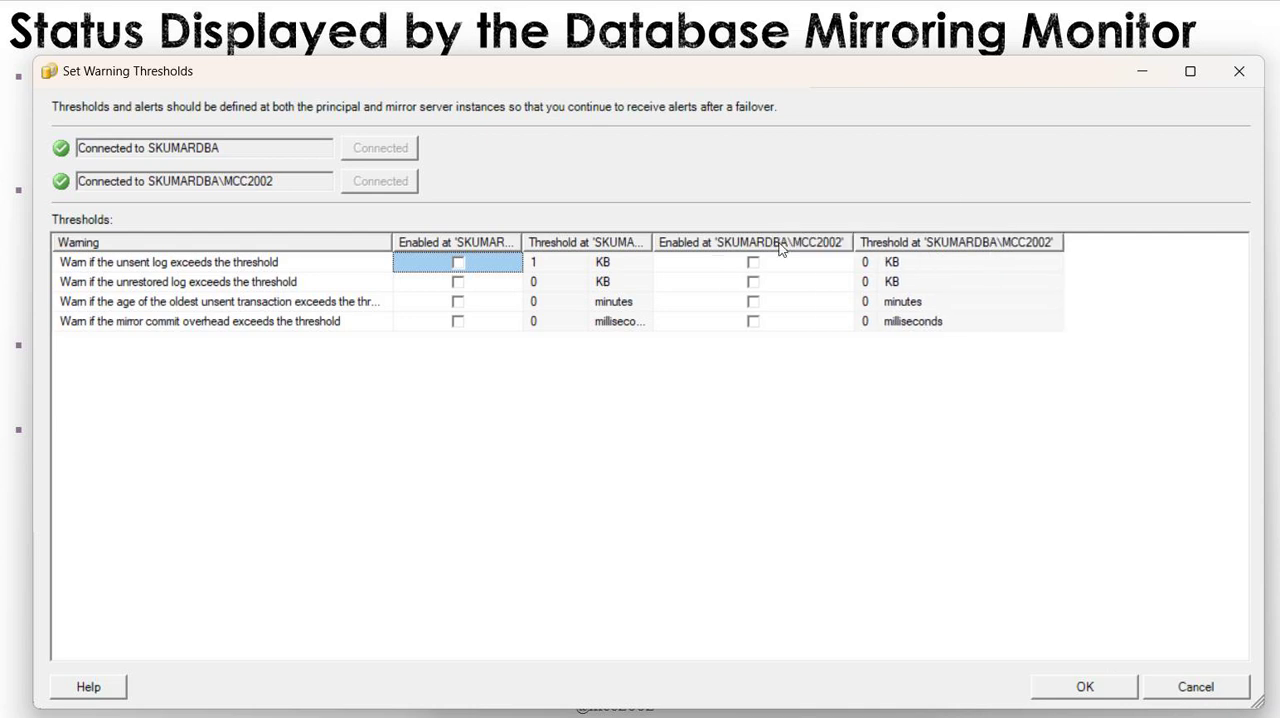
{"action": "double_click", "coordinate": [653, 243]}
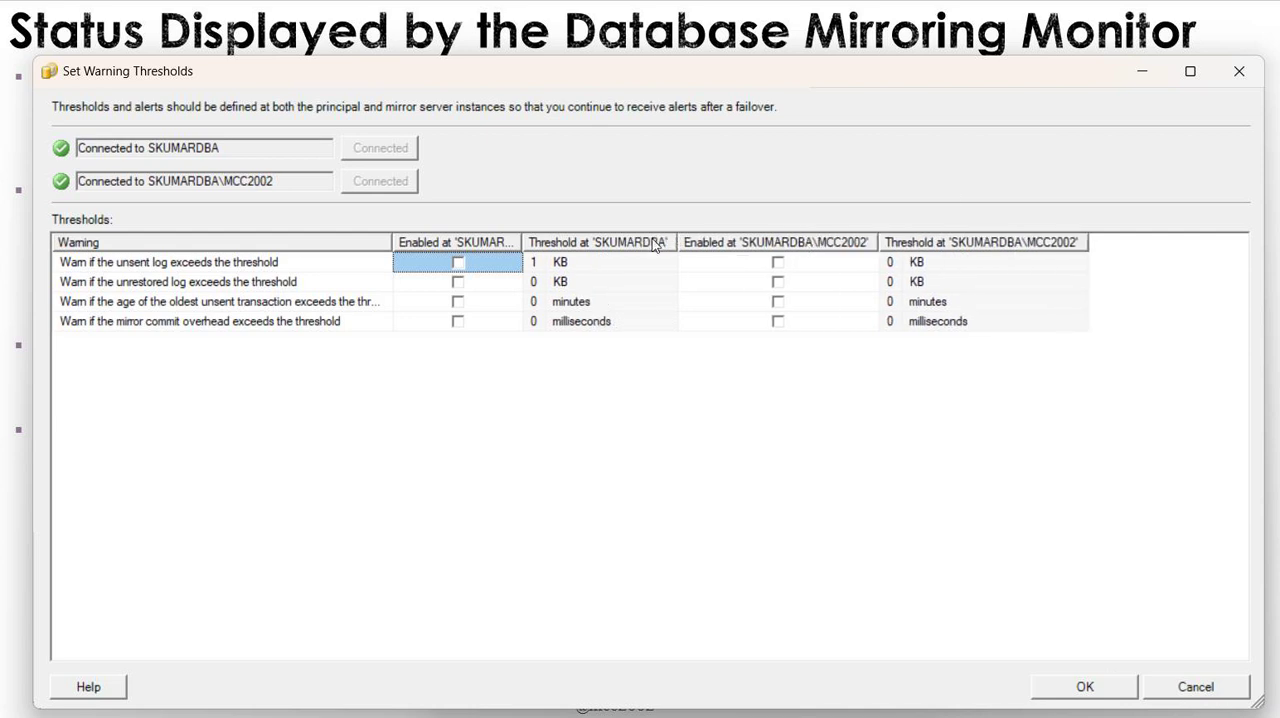
{"action": "double_click", "coordinate": [521, 243]}
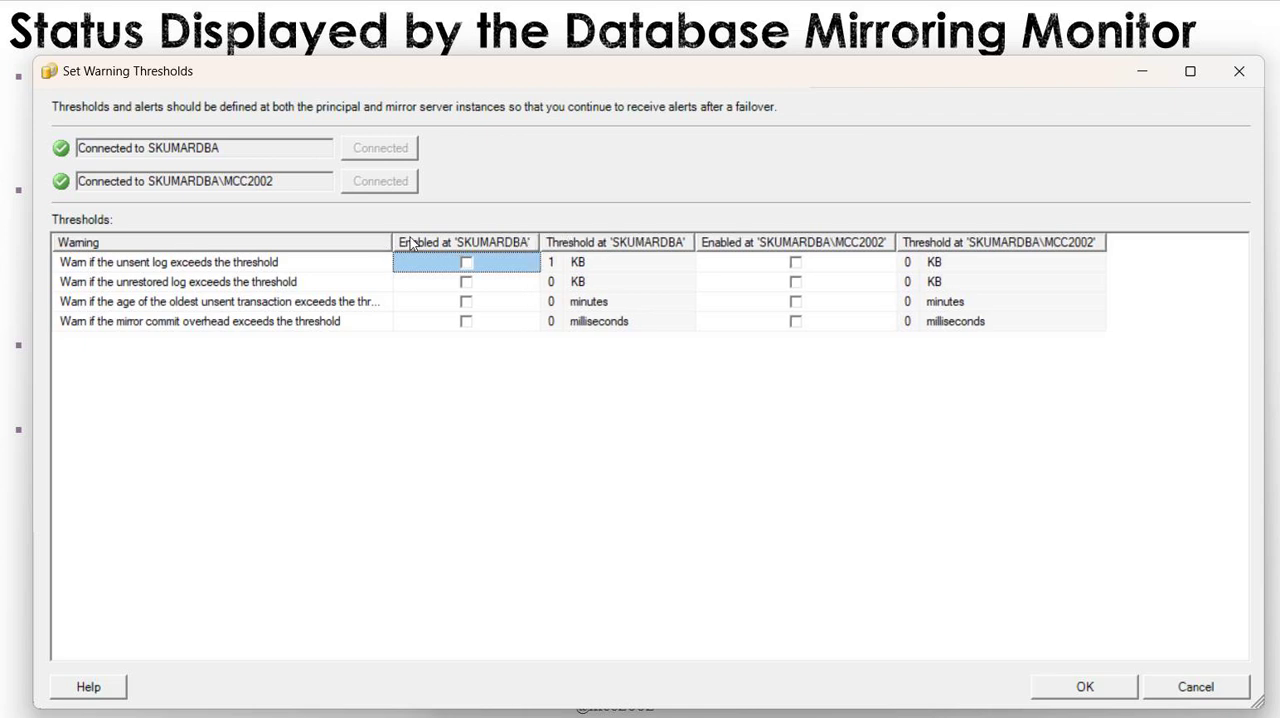
{"action": "left_click_drag", "start_coordinate": [393, 248], "coordinate": [438, 266]}
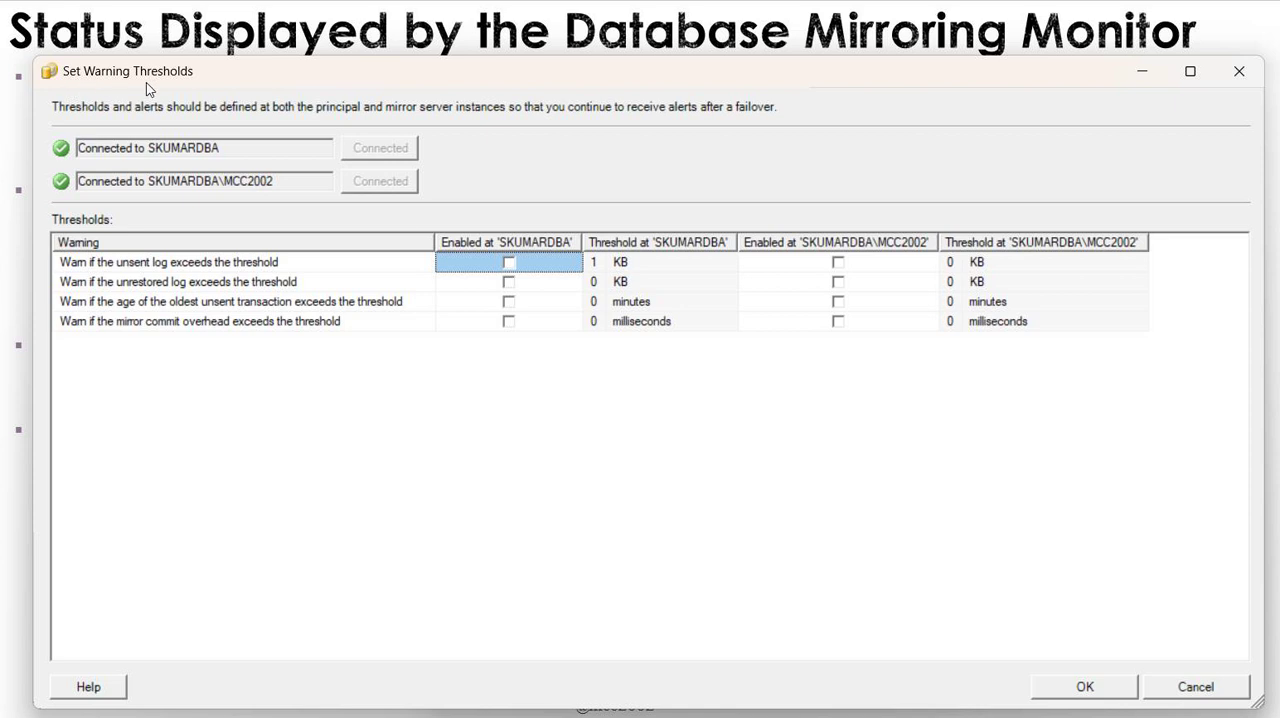
{"action": "left_click", "coordinate": [1203, 690]}
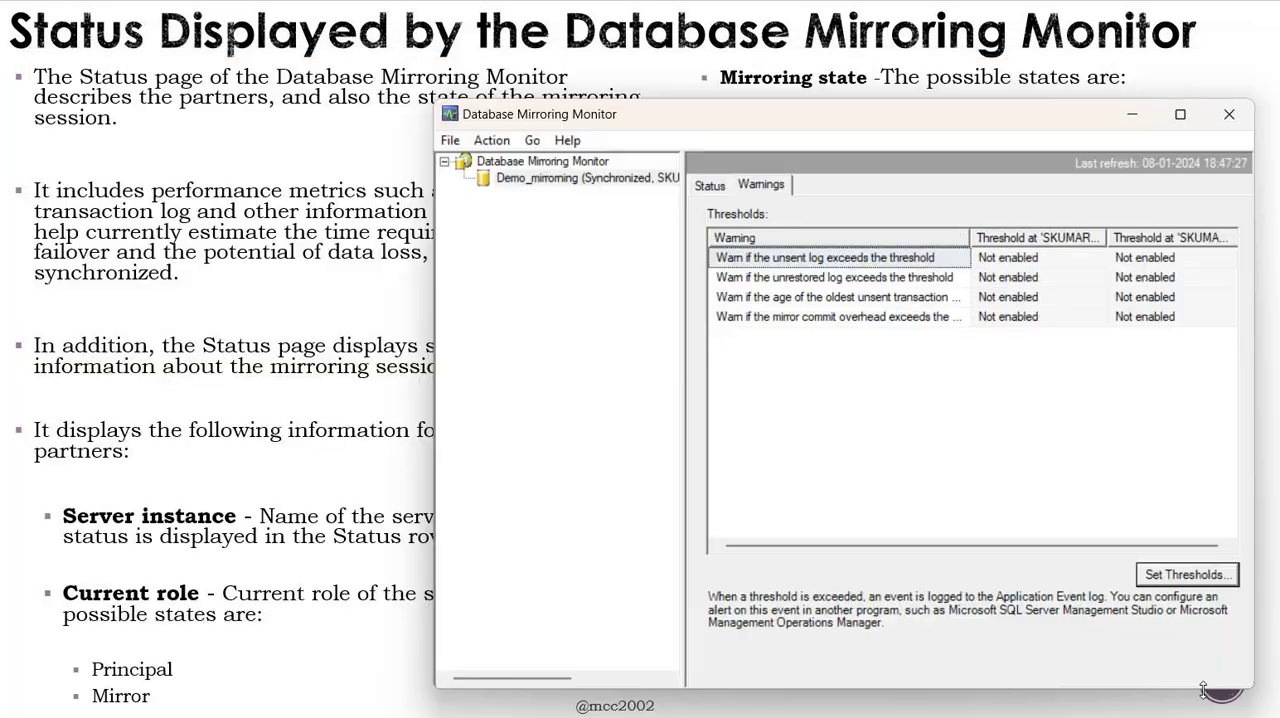
- Check the mirroring status of Demo_mirrorning in the monitor again and return to the presentation slide
{"action": "left_click", "coordinate": [711, 187]}
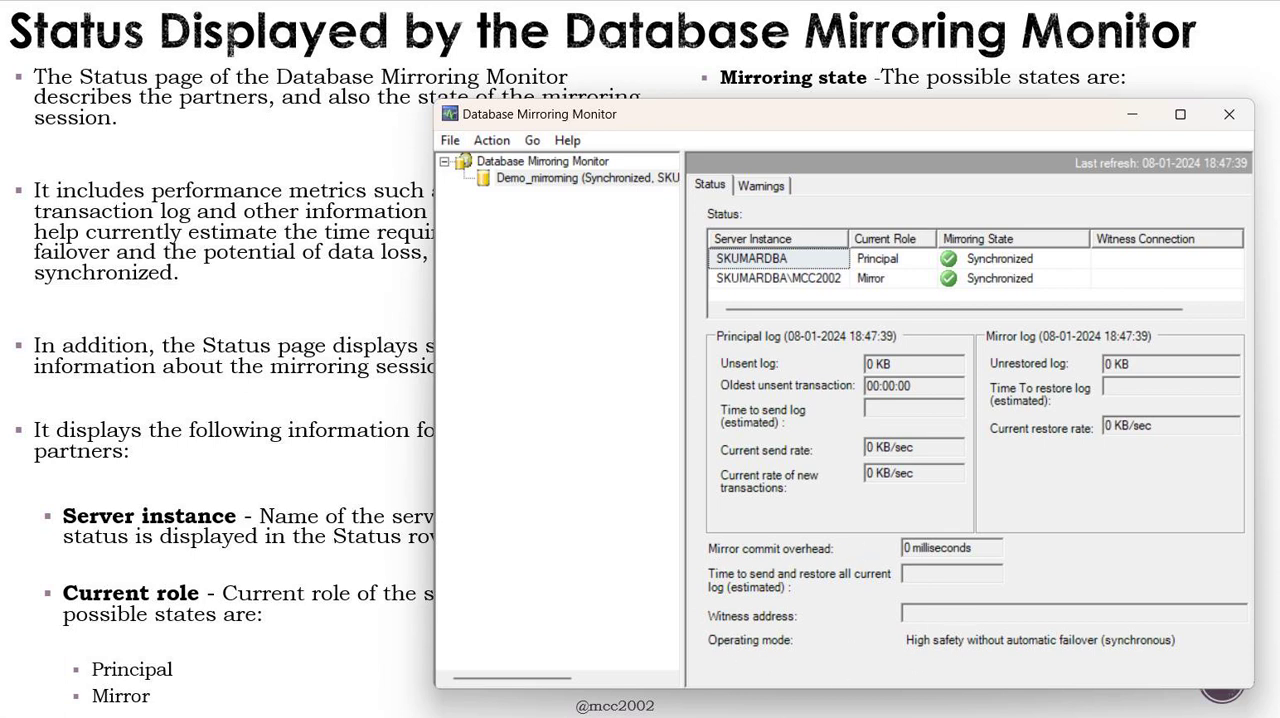
{"action": "left_click", "coordinate": [393, 298]}
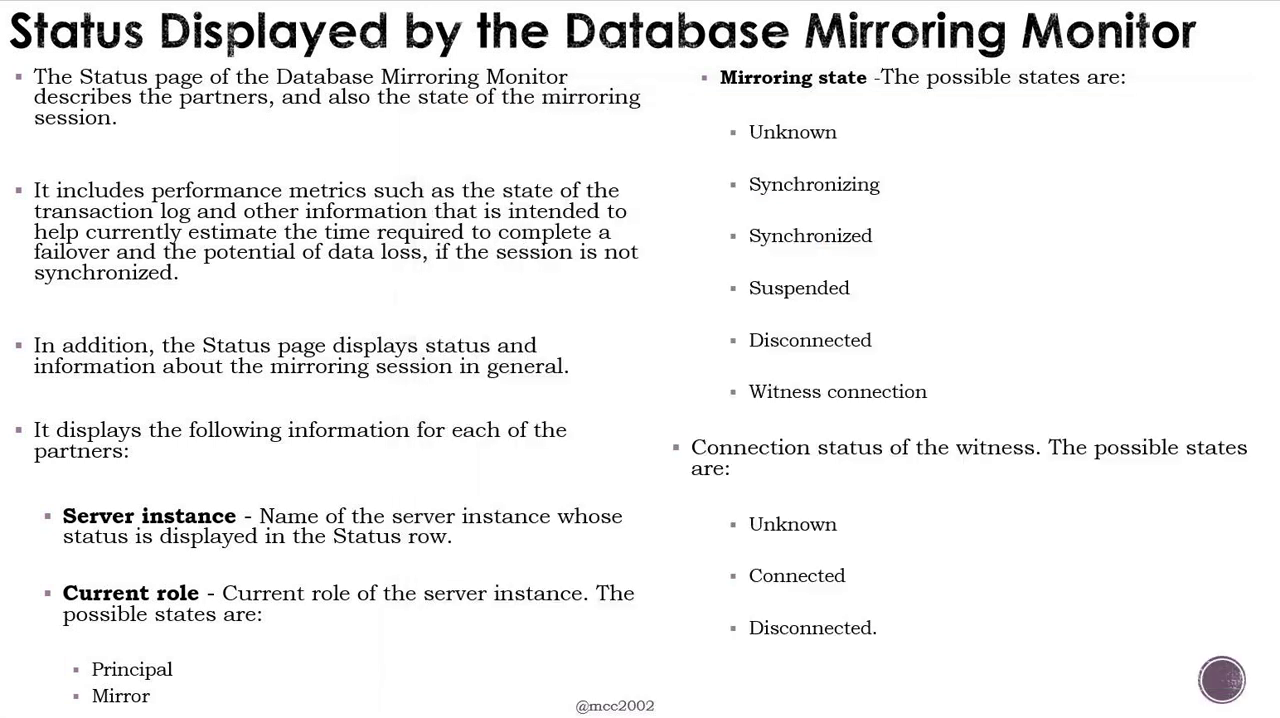